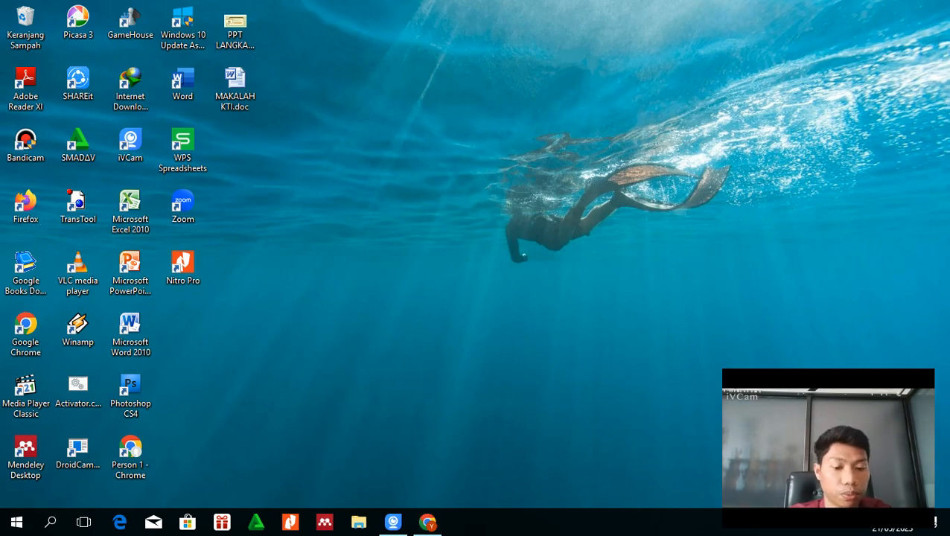
Open edlink.id in Chrome and log in to Edlink with the saved account credentials
{"action": "left_click", "coordinate": [428, 522]}
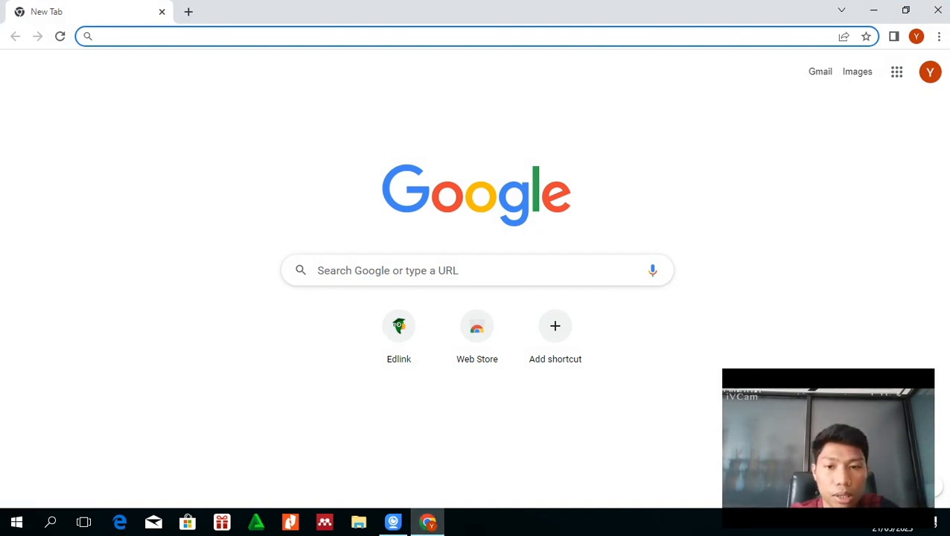
{"action": "type", "text": "ed"}
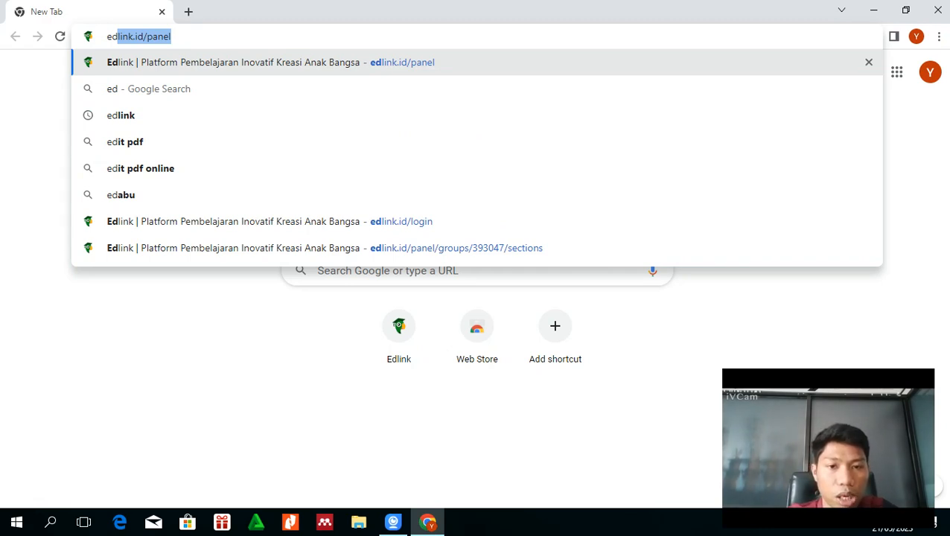
{"action": "key", "text": "Return"}
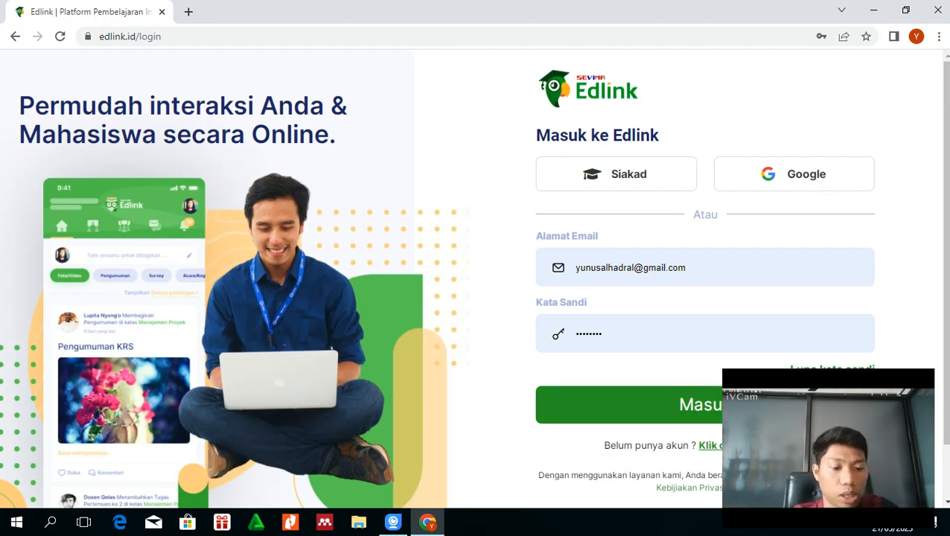
{"action": "key", "text": "Return"}
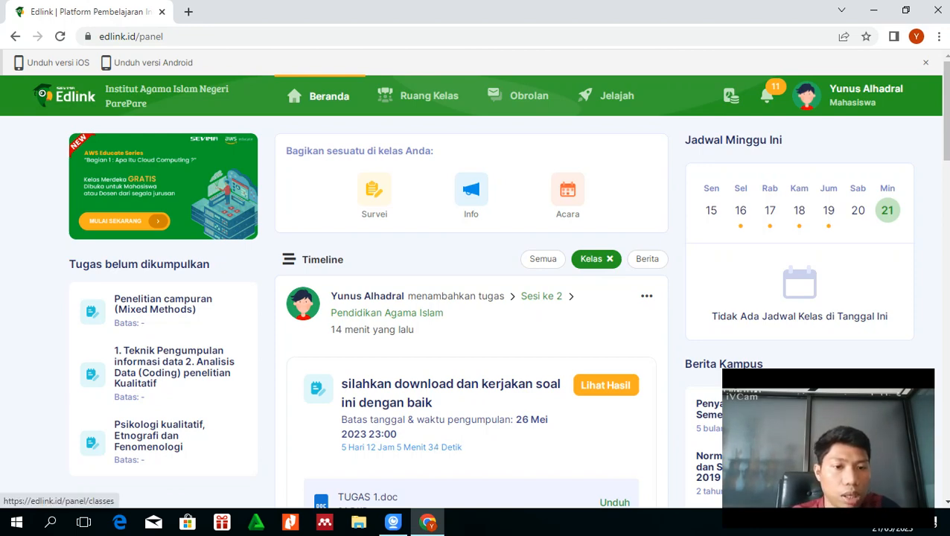
Look through the Ruang Kelas, Obrolan and Jelajah pages, including the courses offered under Jelajah
{"action": "left_click", "coordinate": [422, 96]}
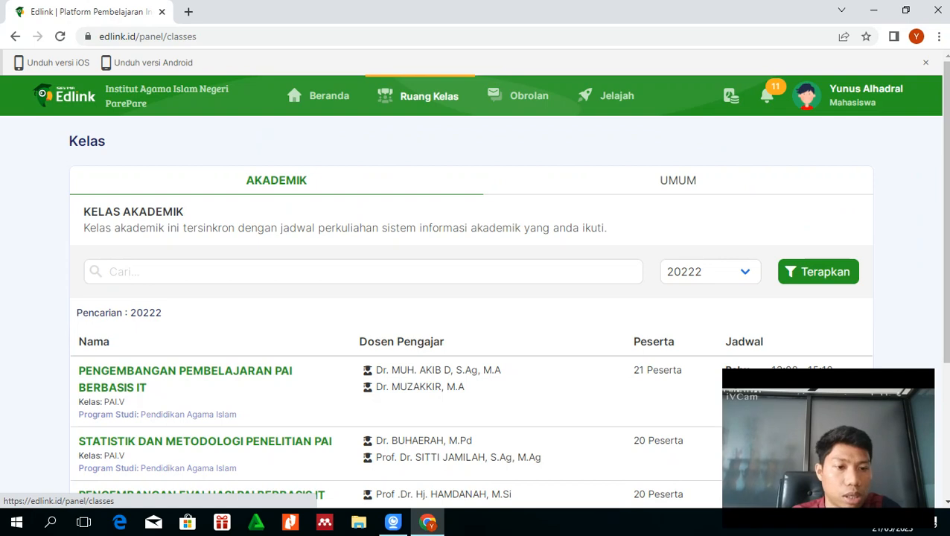
{"action": "left_click", "coordinate": [521, 96]}
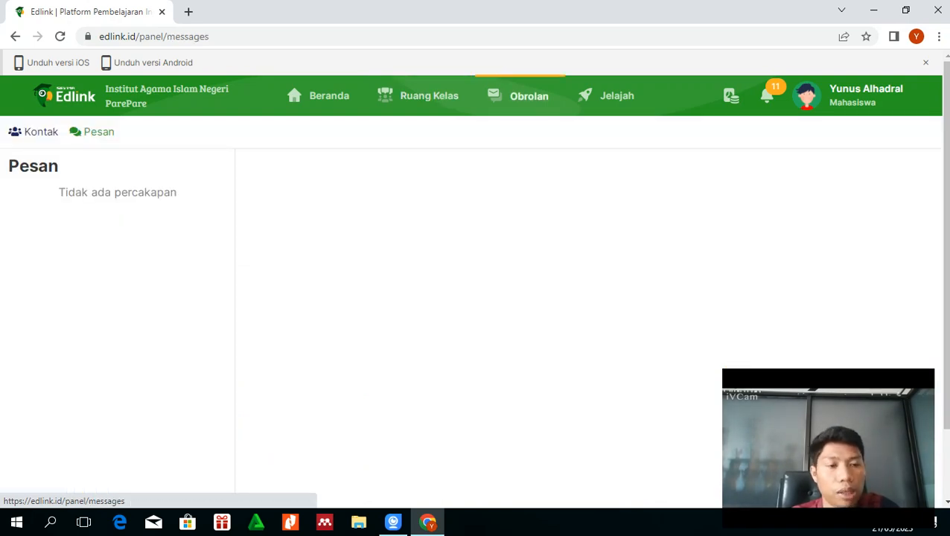
{"action": "left_click", "coordinate": [607, 96]}
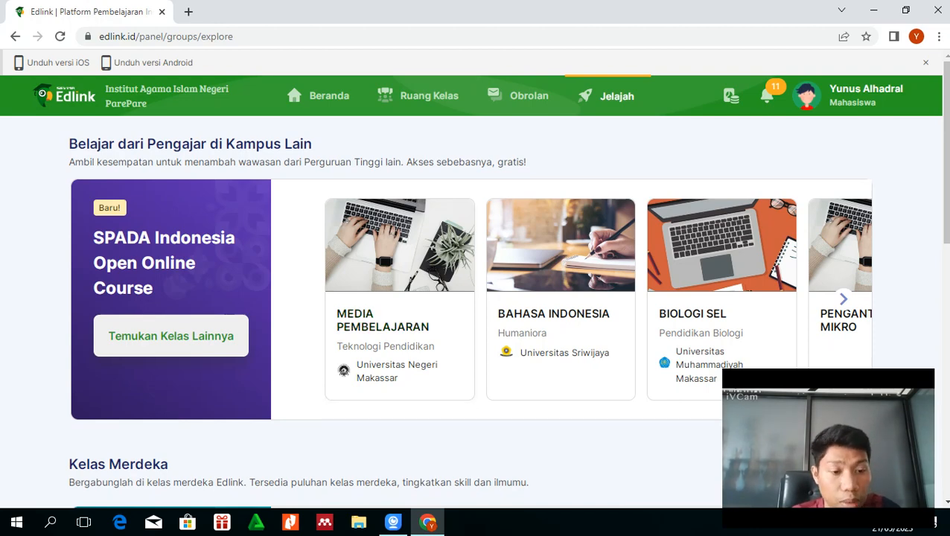
{"action": "scroll", "coordinate": [476, 278], "scroll_direction": "down", "scroll_amount": 5}
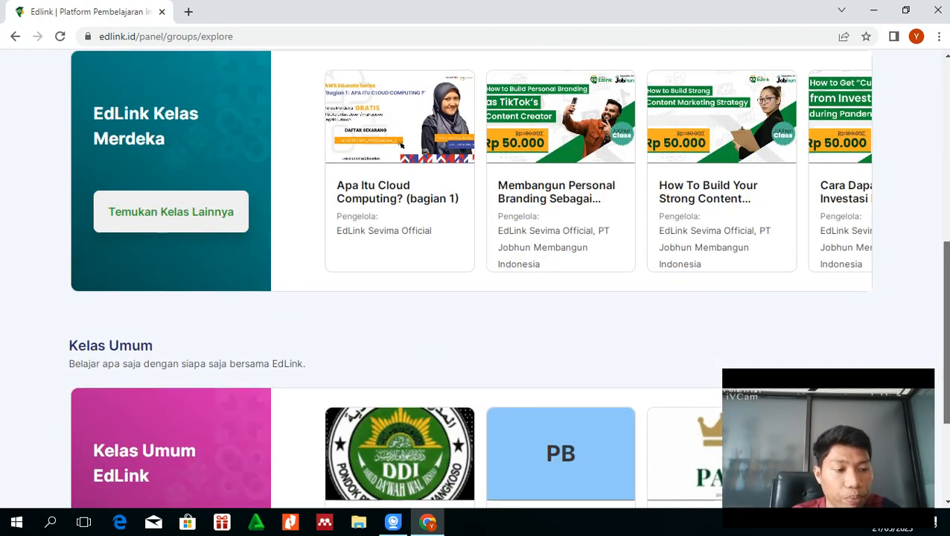
{"action": "scroll", "coordinate": [476, 278], "scroll_direction": "up", "scroll_amount": 1}
{"action": "scroll", "coordinate": [476, 279], "scroll_direction": "down", "scroll_amount": 2}
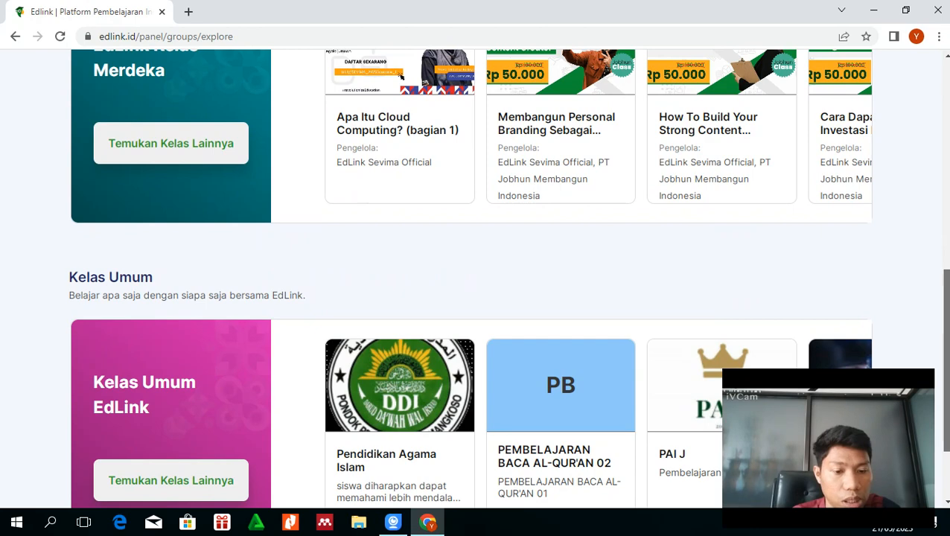
{"action": "scroll", "coordinate": [477, 279], "scroll_direction": "up", "scroll_amount": 6}
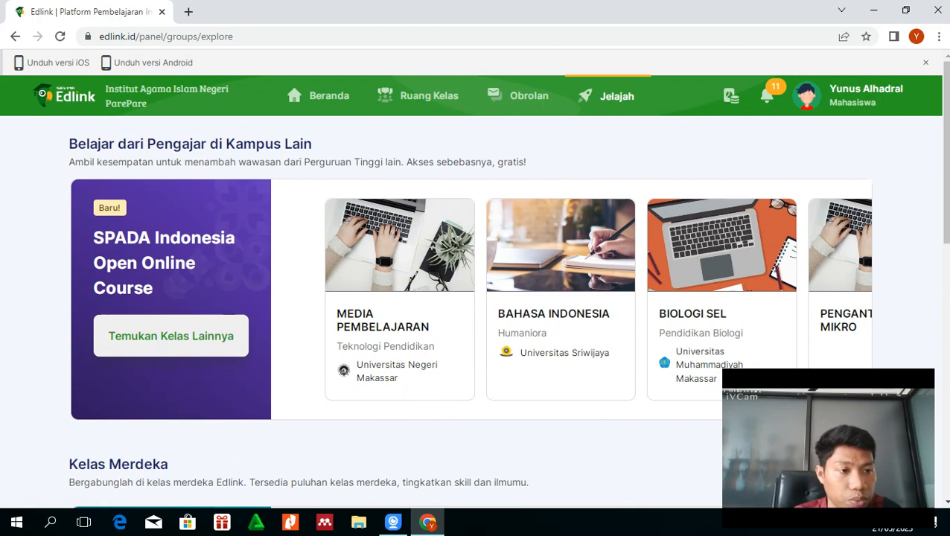
View the recent notifications, close their list and return to the Beranda page
{"action": "left_click", "coordinate": [767, 96]}
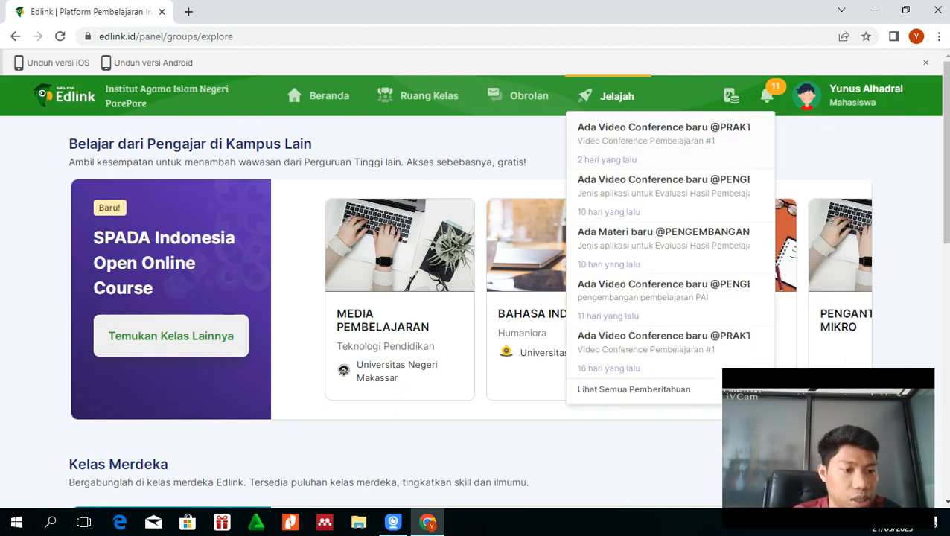
{"action": "mouse_move", "coordinate": [811, 96]}
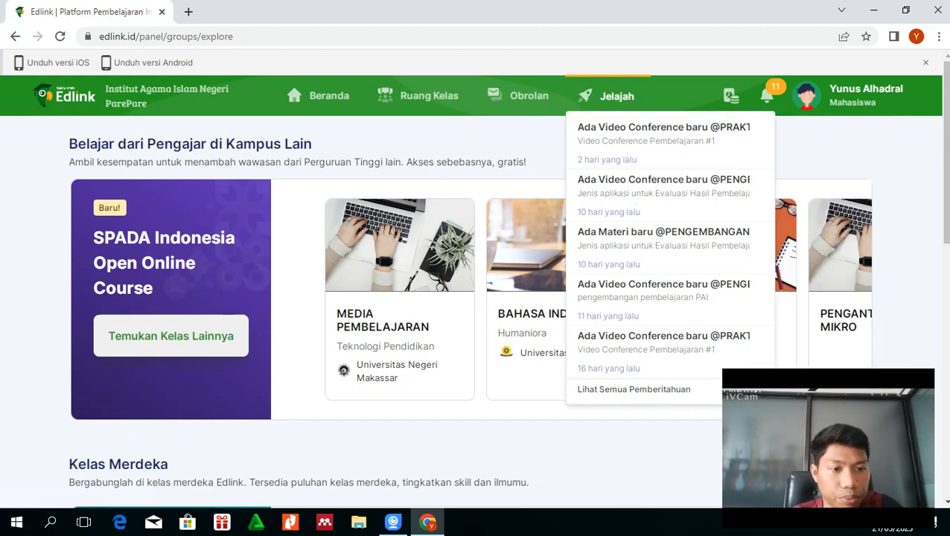
{"action": "left_click", "coordinate": [767, 96]}
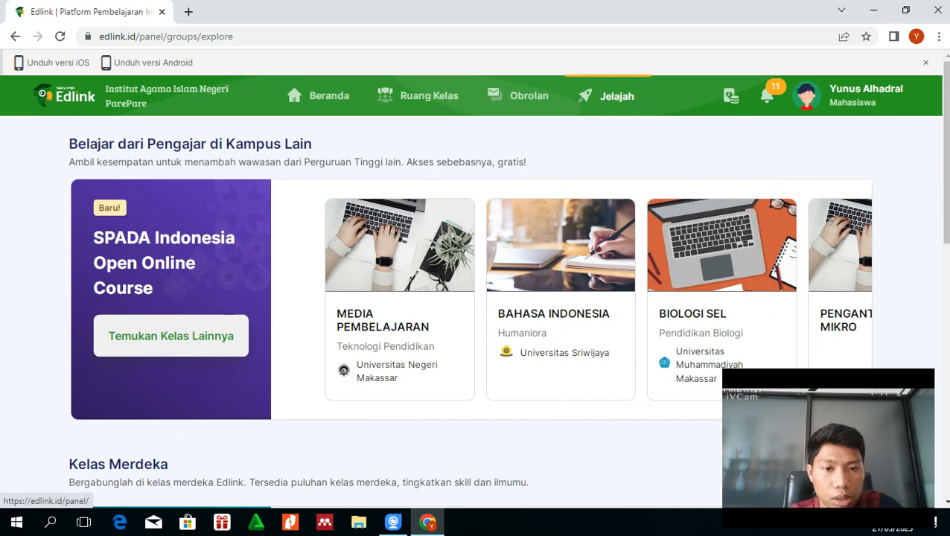
{"action": "left_click", "coordinate": [320, 95]}
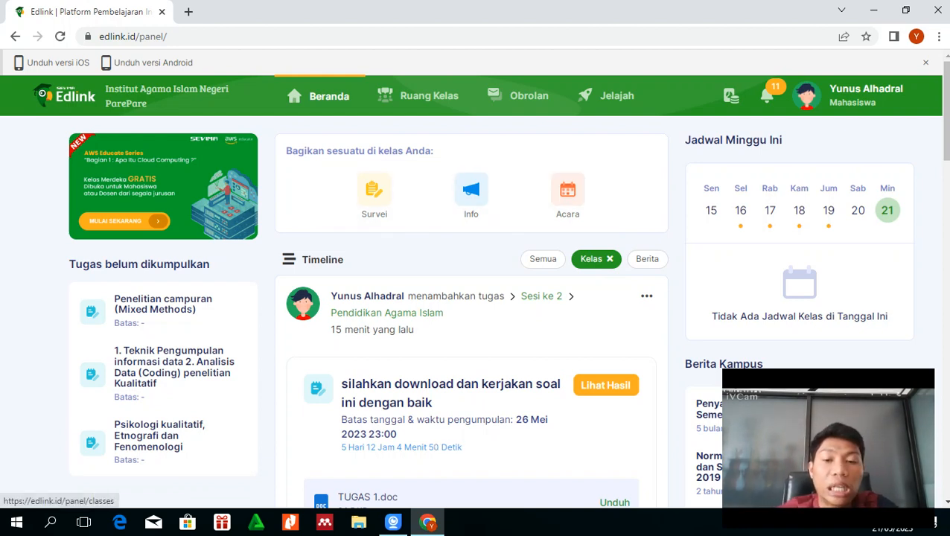
Open the Umum classes in Ruang Kelas and start creating a new class
{"action": "left_click", "coordinate": [429, 96]}
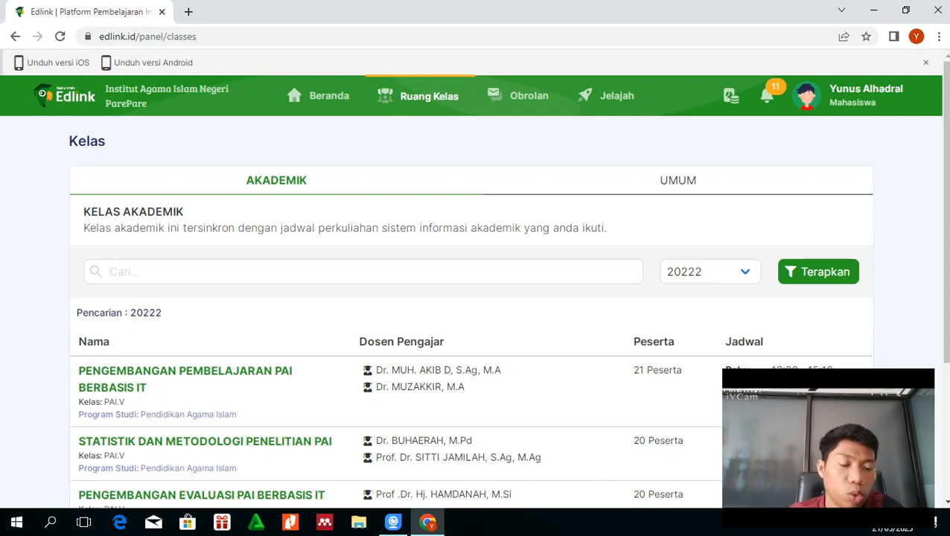
{"action": "left_click", "coordinate": [678, 180]}
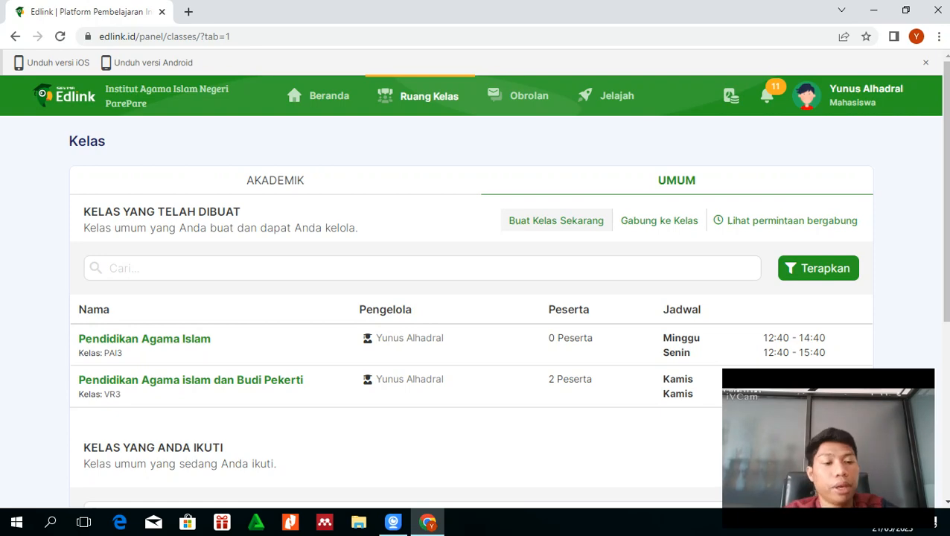
{"action": "left_click", "coordinate": [557, 221]}
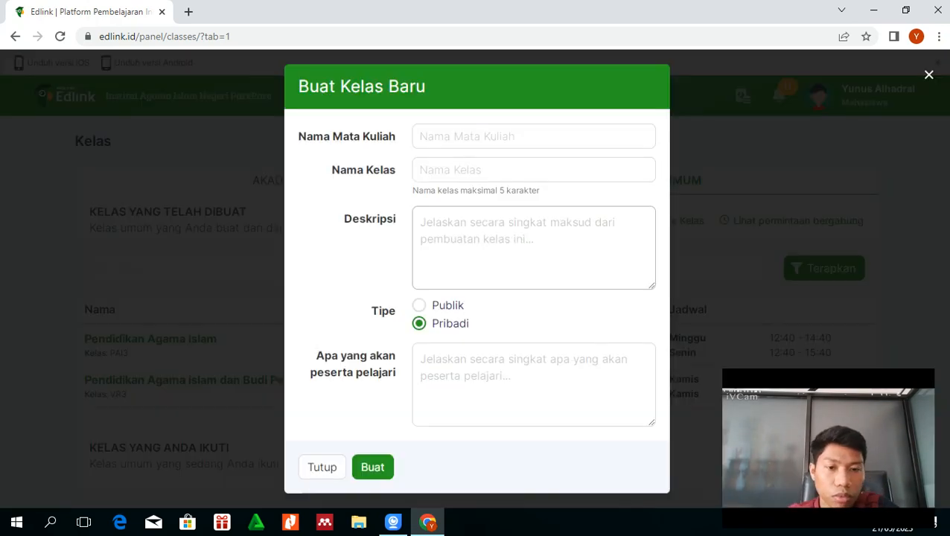
Enter "pendidikan agama islam" as the new class's course name (Nama Mata Kuliah)
{"action": "left_click", "coordinate": [534, 136]}
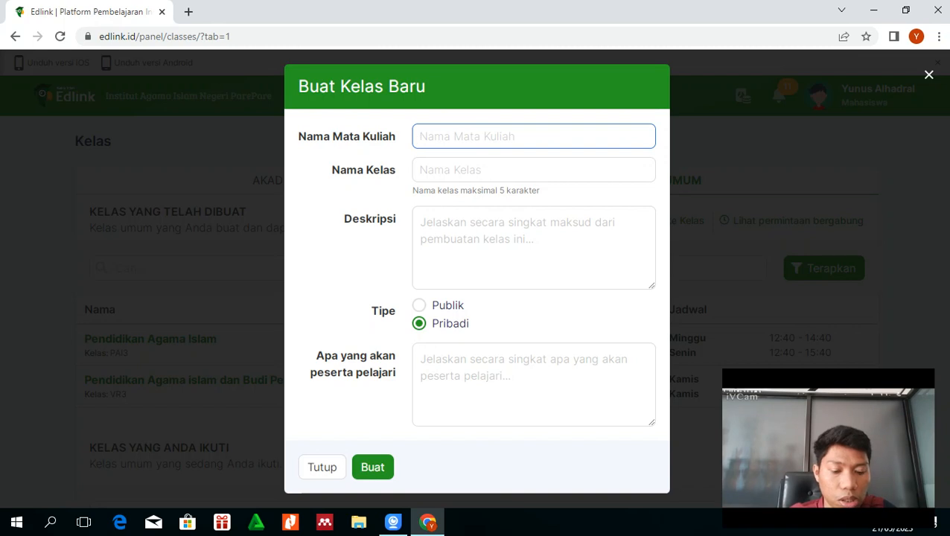
{"action": "type", "text": "pe"}
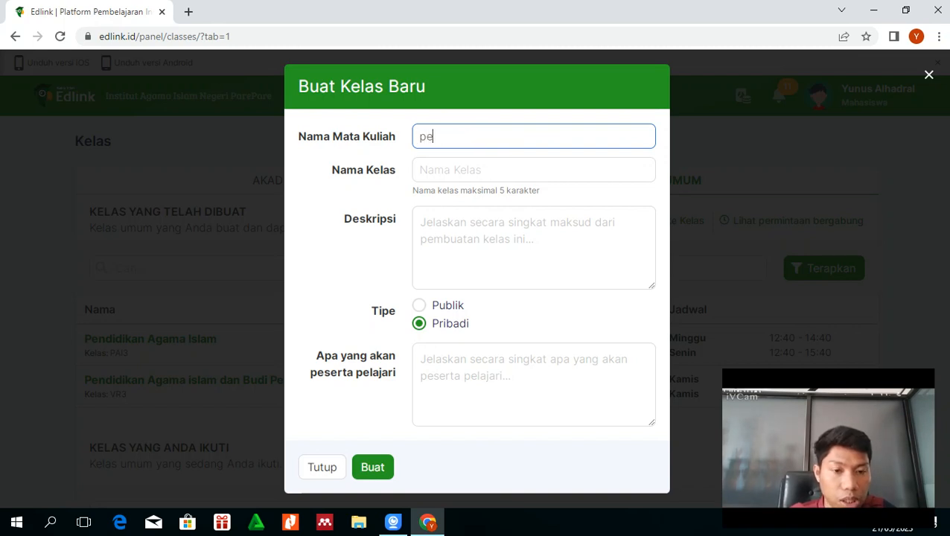
{"action": "type", "text": "ndi"}
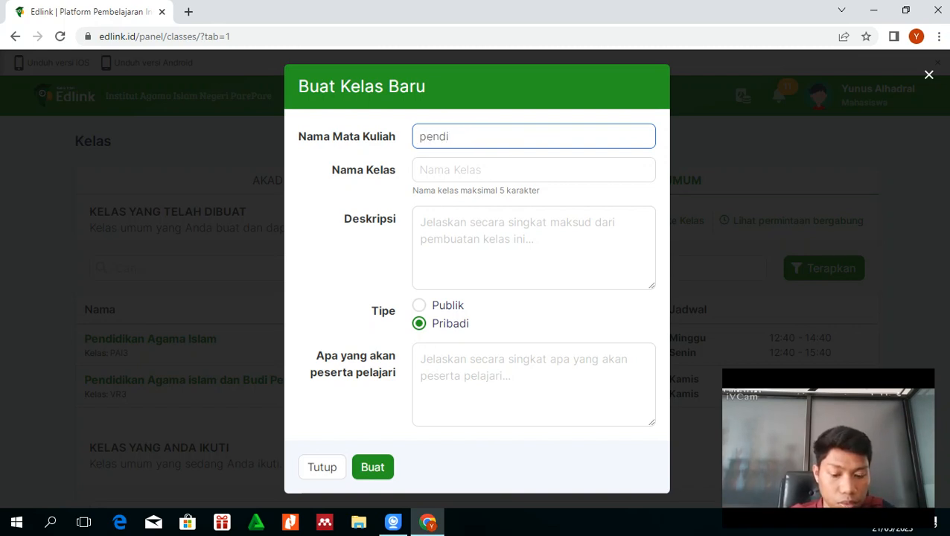
{"action": "type", "text": "dikan a"}
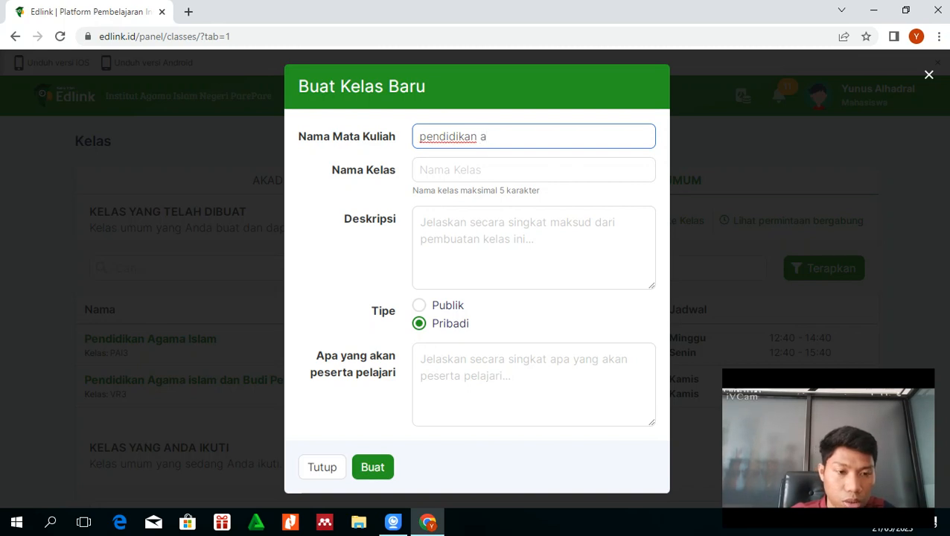
{"action": "type", "text": "gama islam"}
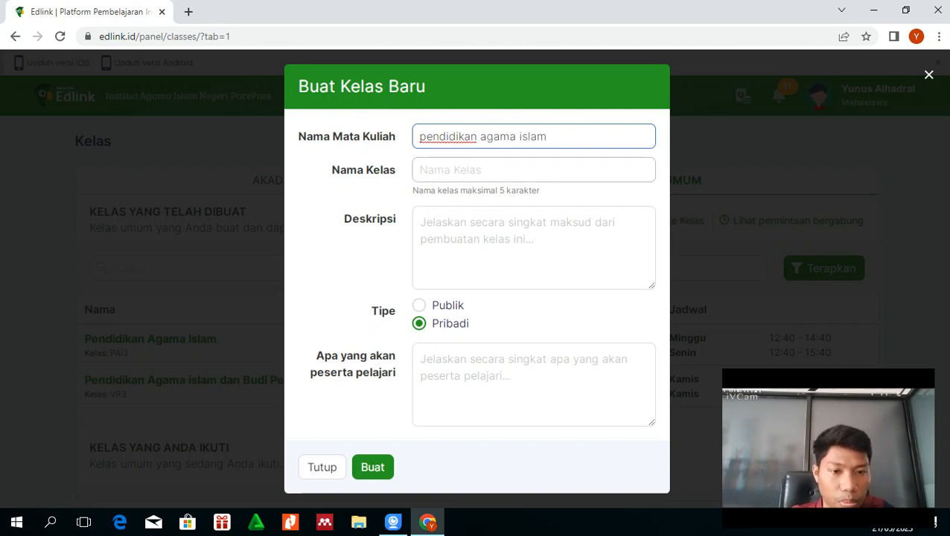
Set the class name (Nama Kelas) to PAI6
{"action": "left_click", "coordinate": [534, 170]}
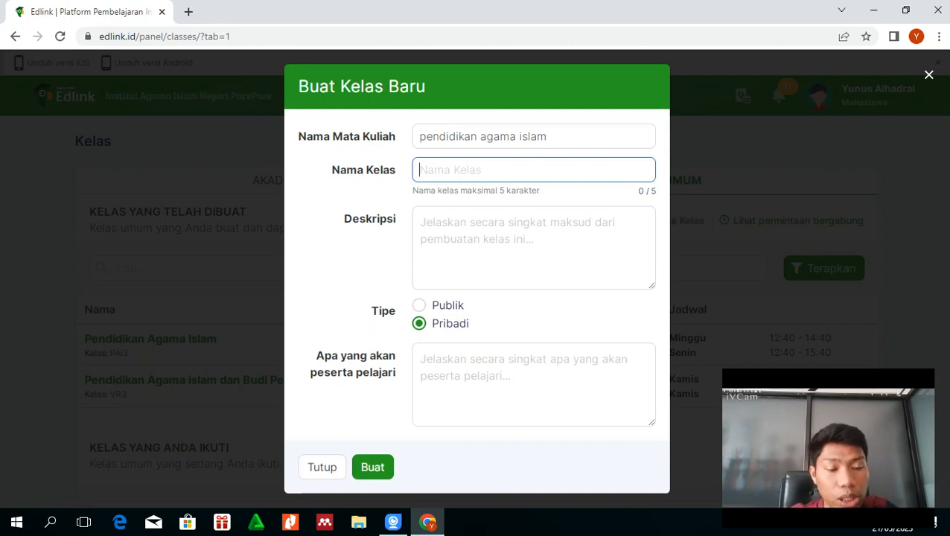
{"action": "type", "text": "paiu"}
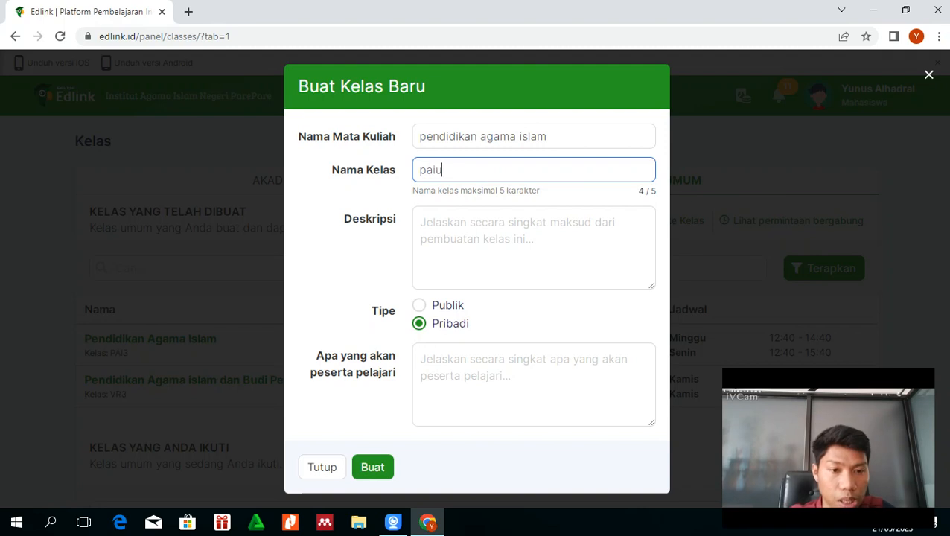
{"action": "key", "text": "BackSpace"}
{"action": "key", "text": "BackSpace"}
{"action": "key", "text": "BackSpace"}
{"action": "type", "text": "PA"}
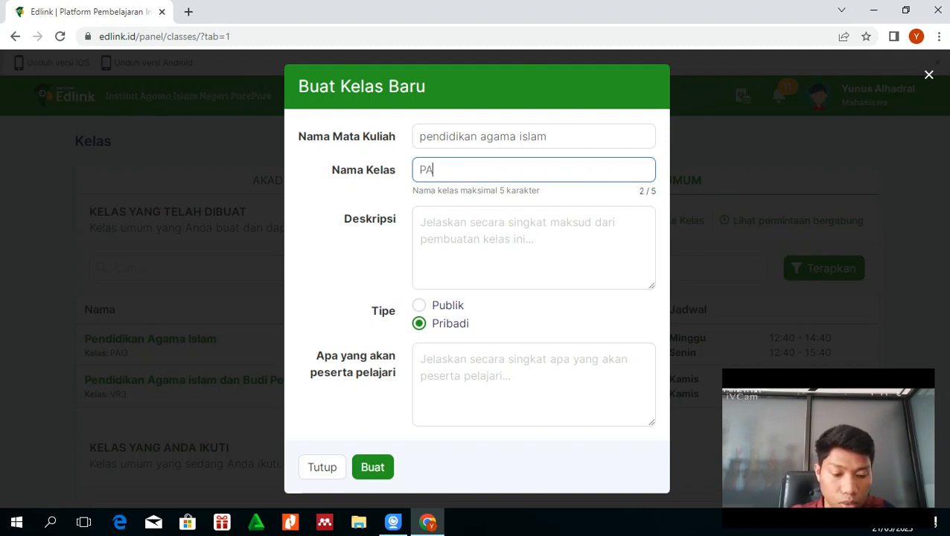
{"action": "type", "text": "I6"}
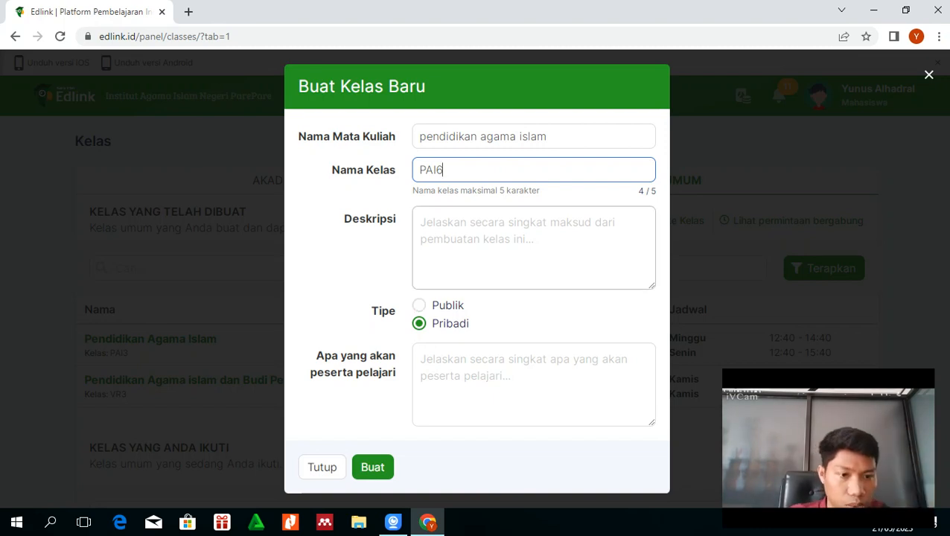
Enter "untuk mengetahui lebih dalam tentang pendidikan agama islam" as what participants will learn (Apa yang akan peserta pelajari)
{"action": "left_click", "coordinate": [533, 244]}
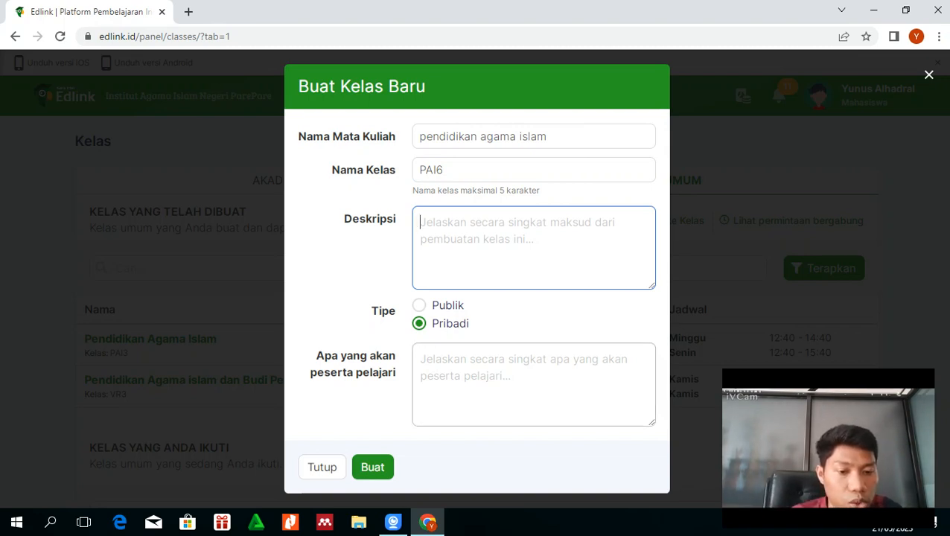
{"action": "left_click", "coordinate": [534, 384]}
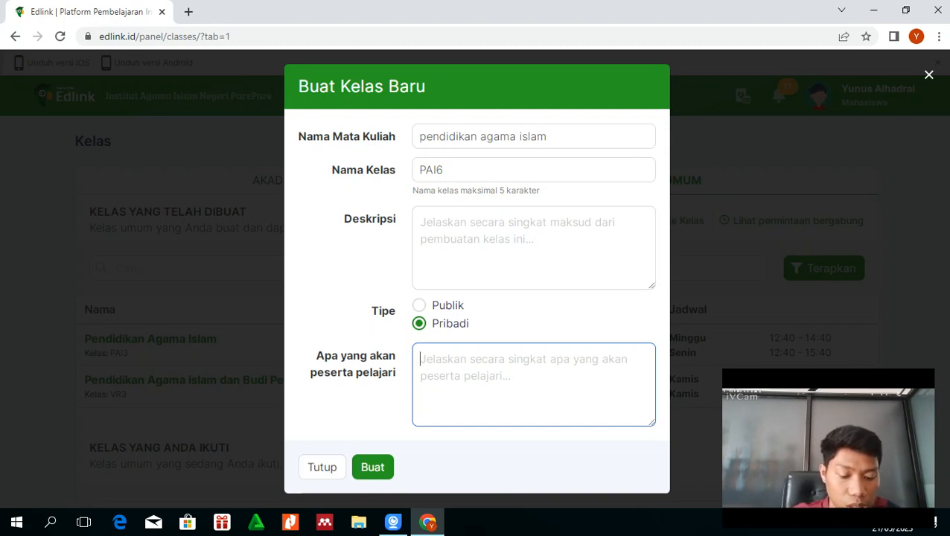
{"action": "type", "text": "UNT"}
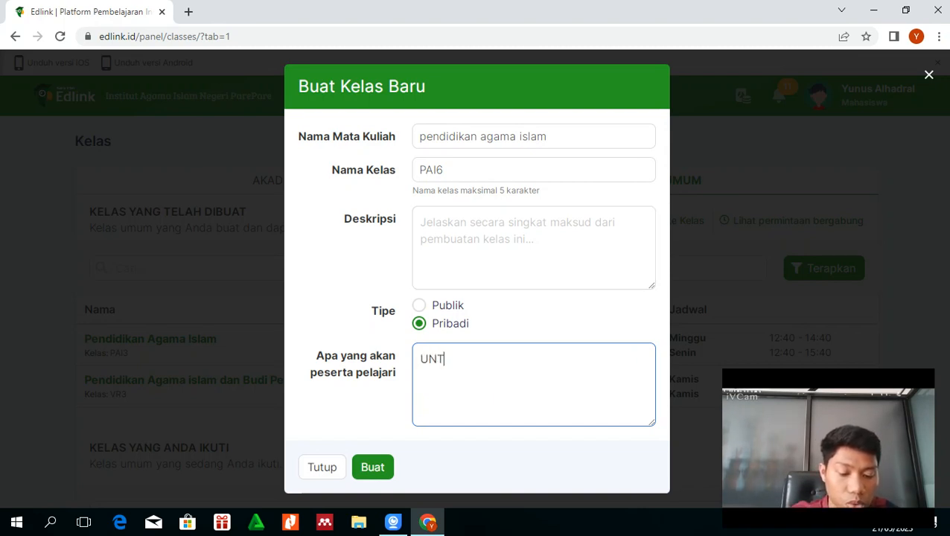
{"action": "type", "text": "UK"}
{"action": "key", "text": "BackSpace"}
{"action": "key", "text": "BackSpace"}
{"action": "key", "text": "BackSpace"}
{"action": "key", "text": "BackSpace"}
{"action": "key", "text": "BackSpace"}
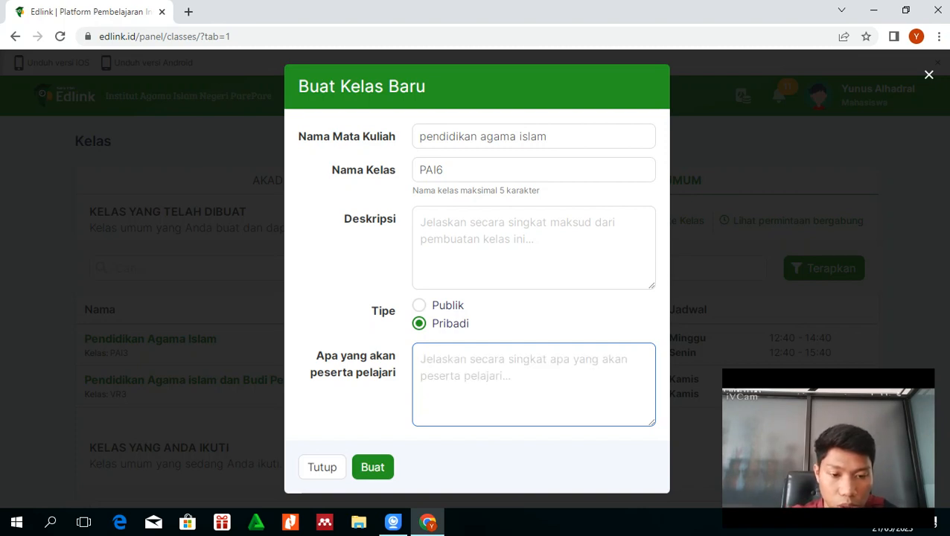
{"action": "type", "text": "untuk mm"}
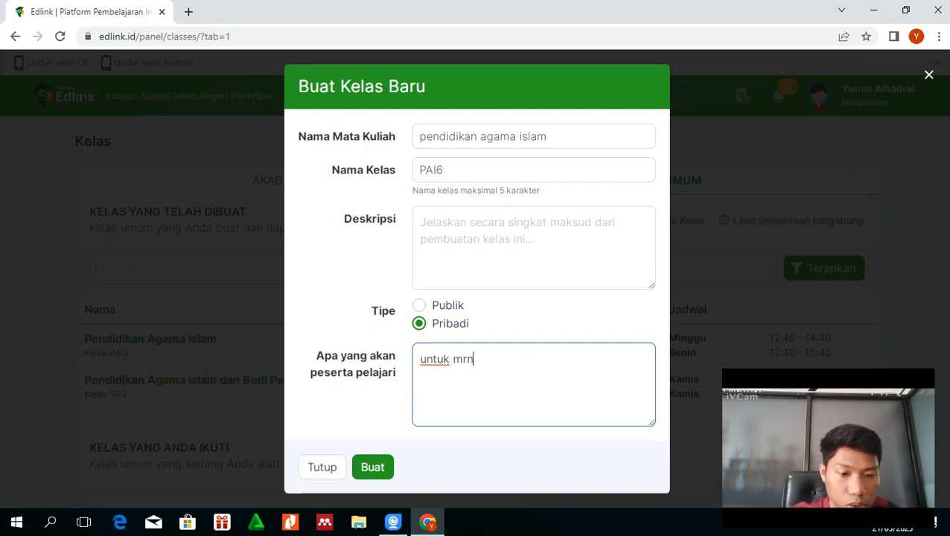
{"action": "key", "text": "BackSpace"}
{"action": "type", "text": "en"}
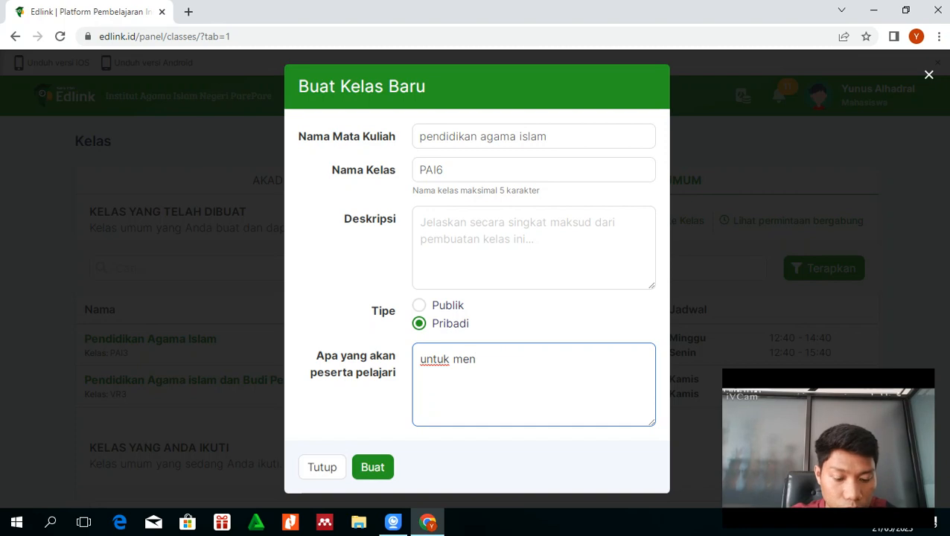
{"action": "type", "text": "getahu"}
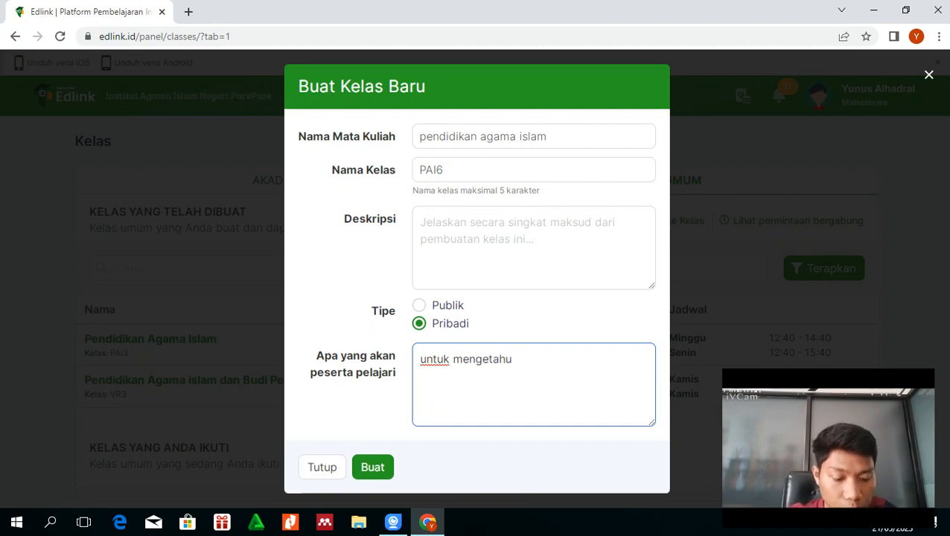
{"action": "type", "text": "i lebih dsl"}
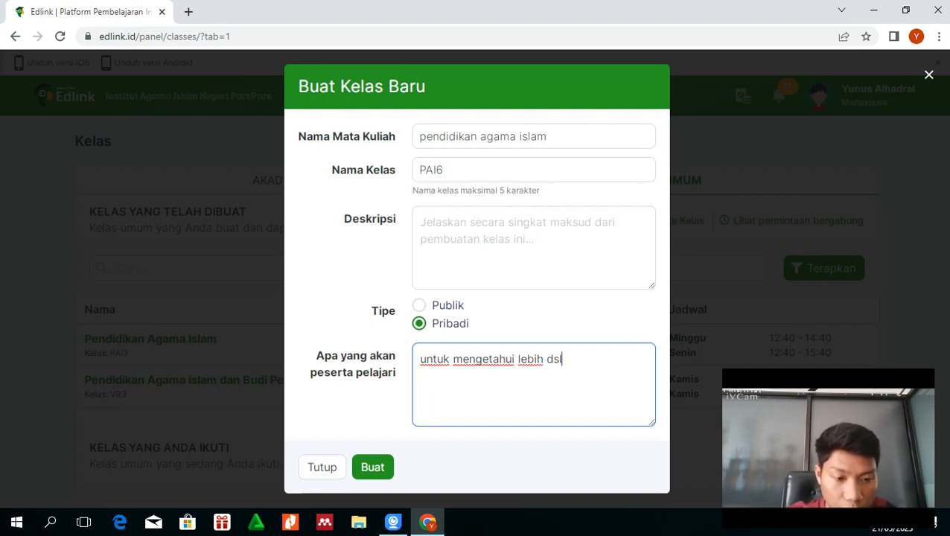
{"action": "type", "text": "am"}
{"action": "key", "text": "BackSpace"}
{"action": "key", "text": "BackSpace"}
{"action": "key", "text": "BackSpace"}
{"action": "key", "text": "BackSpace"}
{"action": "key", "text": "BackSpace"}
{"action": "type", "text": "al"}
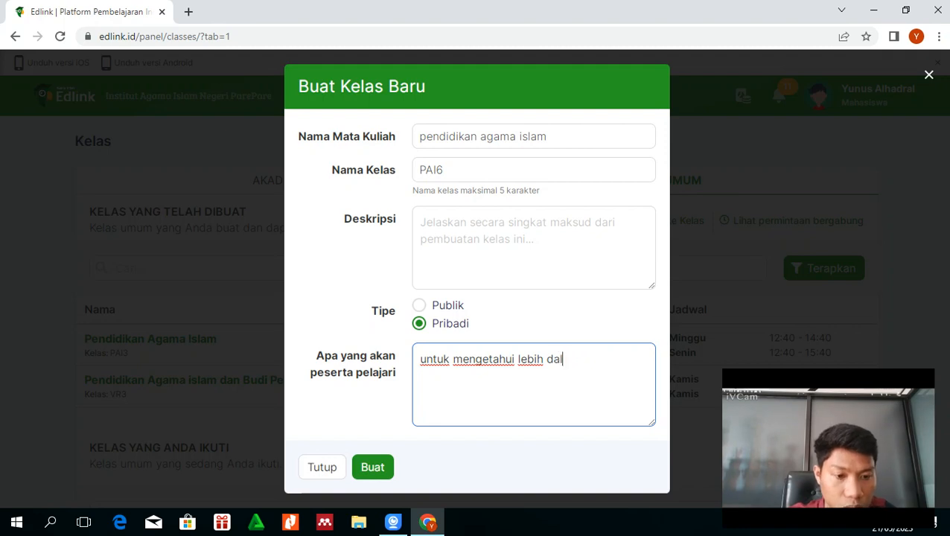
{"action": "type", "text": "am"}
{"action": "key", "text": "BackSpace"}
{"action": "type", "text": "am "}
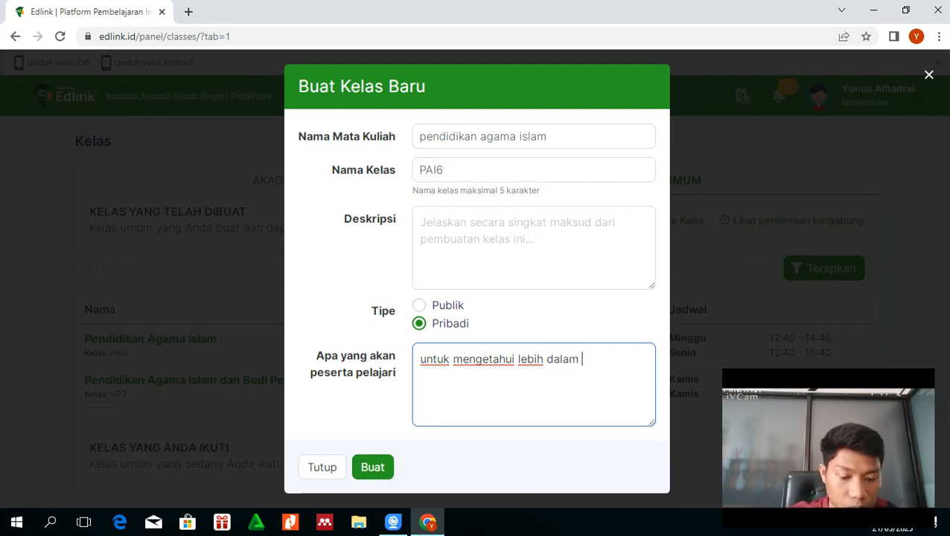
{"action": "type", "text": "tentang"}
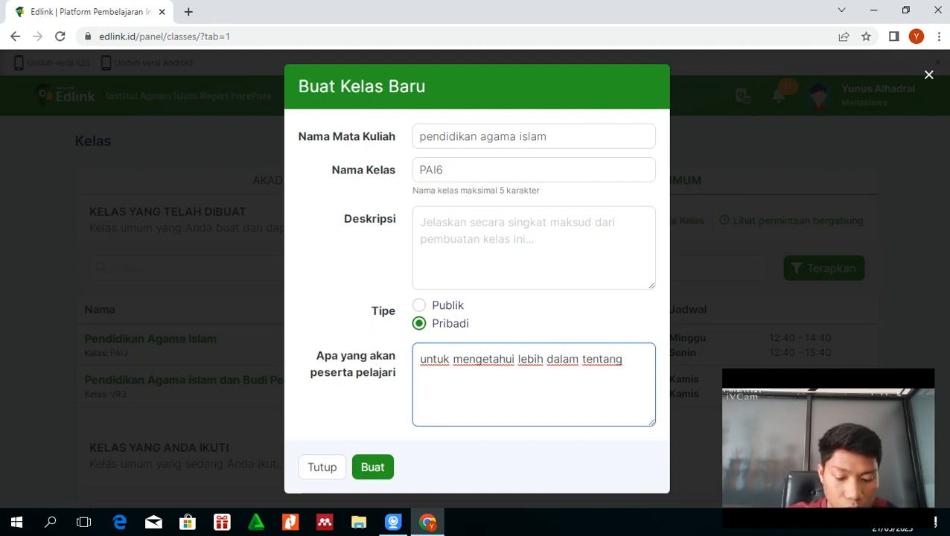
{"action": "type", "text": " pendidkkan"}
{"action": "key", "text": "BackSpace"}
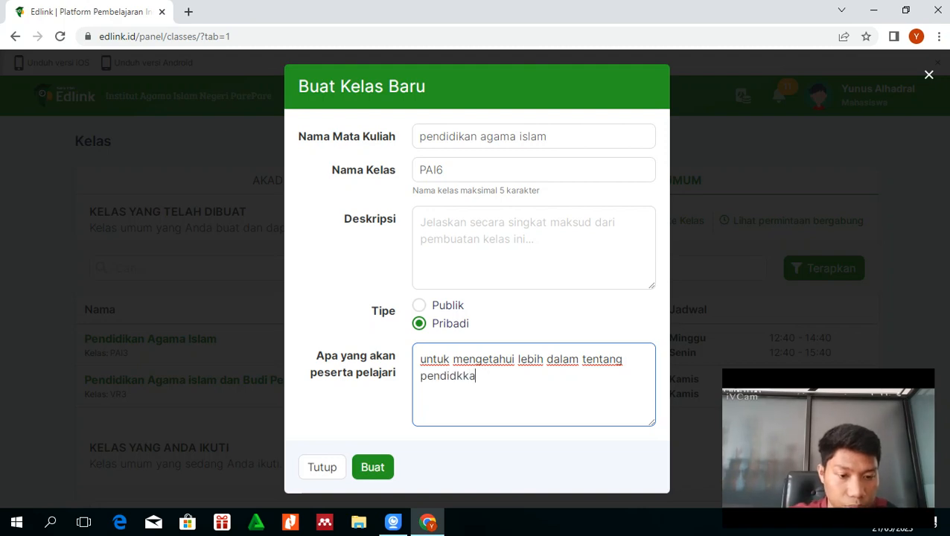
{"action": "key", "text": "BackSpace"}
{"action": "key", "text": "BackSpace"}
{"action": "key", "text": "BackSpace"}
{"action": "type", "text": "ikan "}
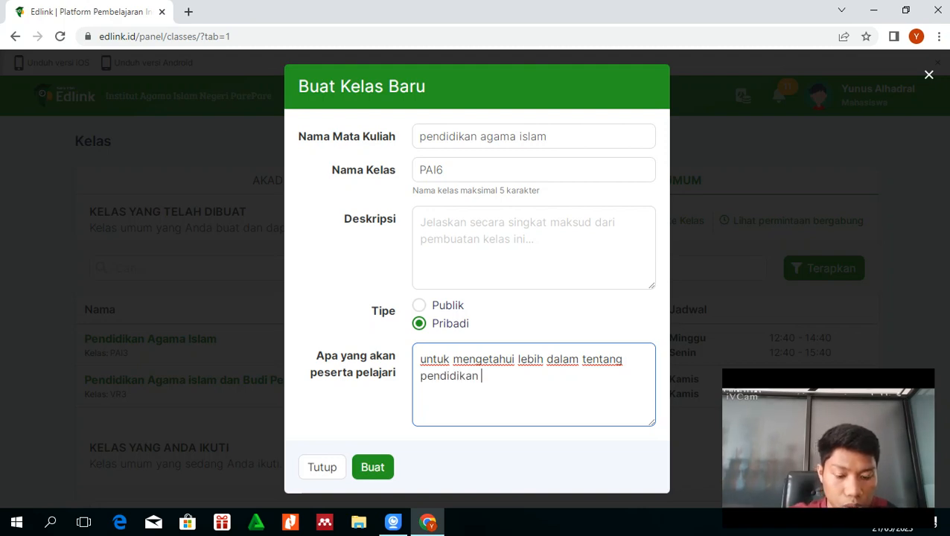
{"action": "type", "text": "agama isla"}
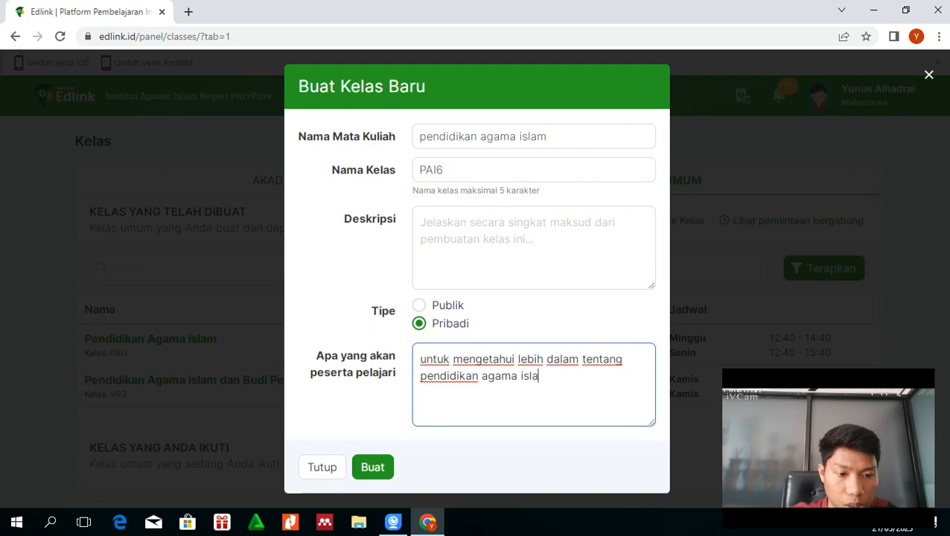
{"action": "type", "text": "m"}
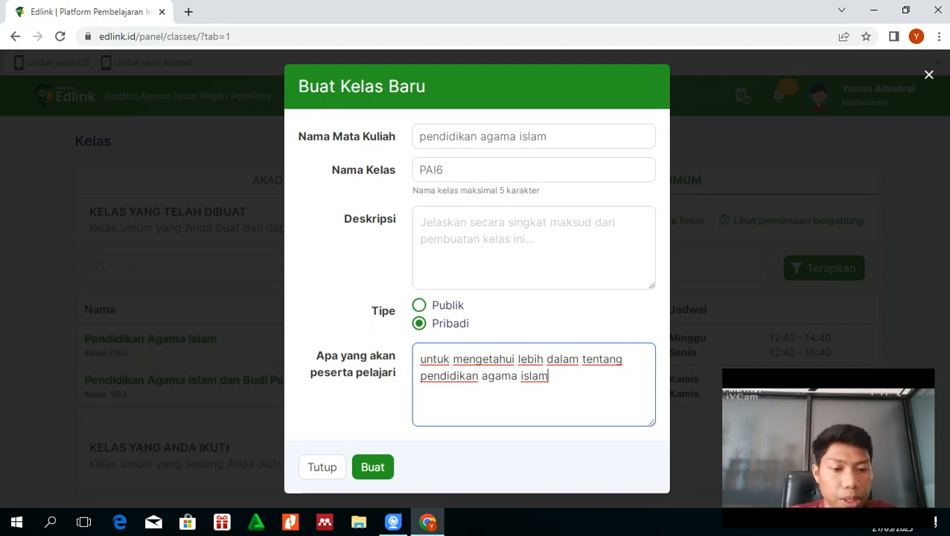
Set the class type (Tipe) to Publik and try to create the class
{"action": "left_click", "coordinate": [419, 305]}
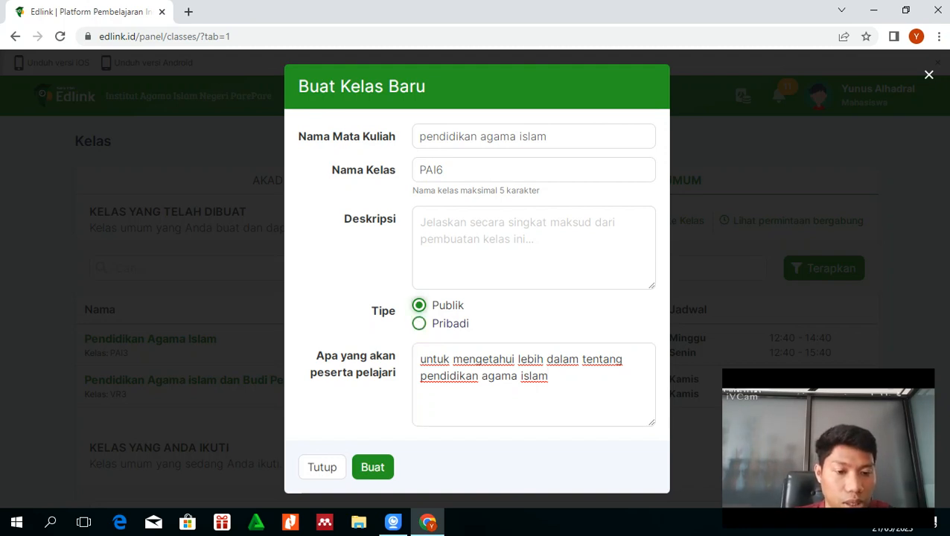
{"action": "left_click", "coordinate": [419, 323]}
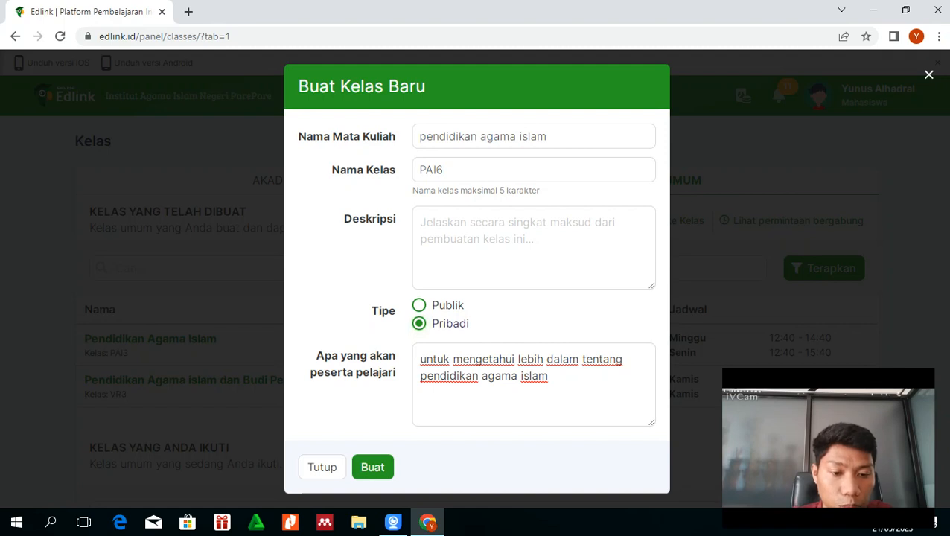
{"action": "left_click", "coordinate": [419, 305]}
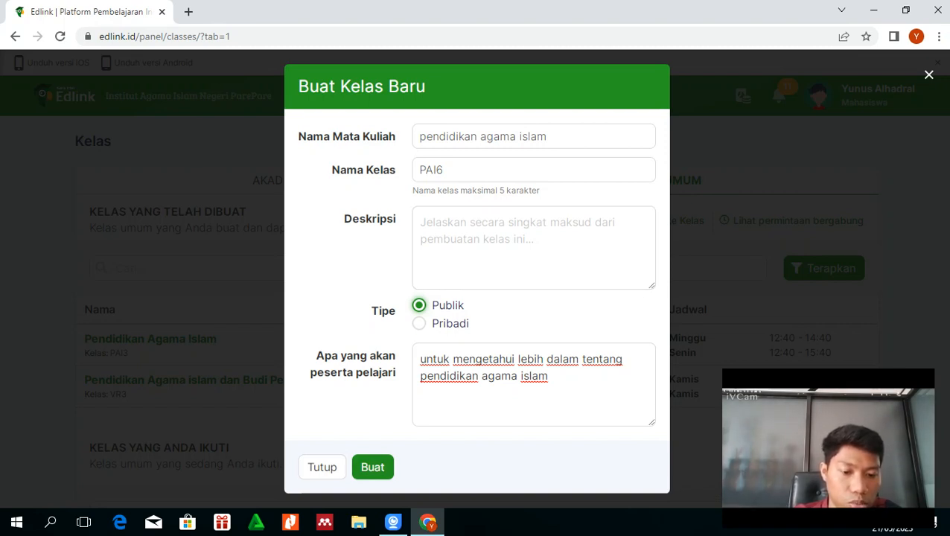
{"action": "left_click", "coordinate": [373, 467]}
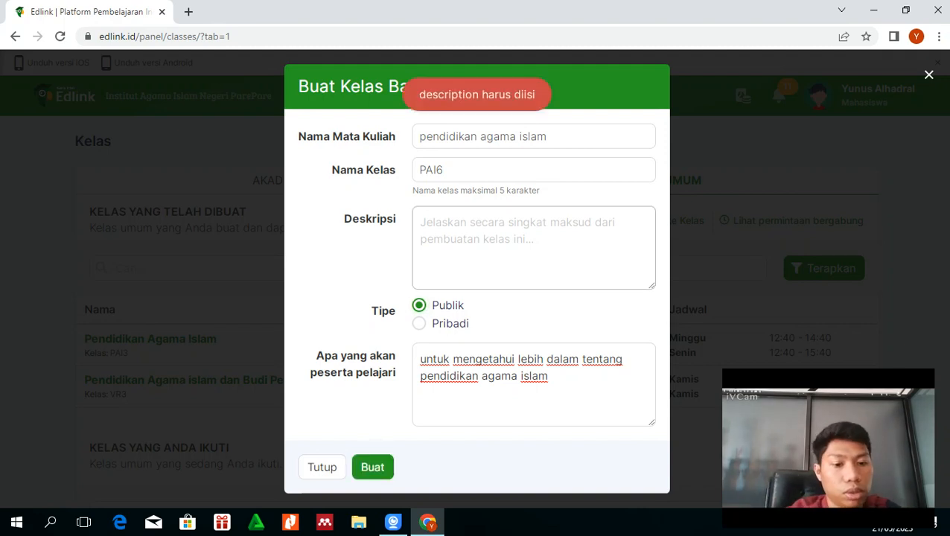
Enter "pendidikan agama islam dan budi pekerti" as the class description (Deskripsi) and create the class
{"action": "left_click", "coordinate": [492, 239]}
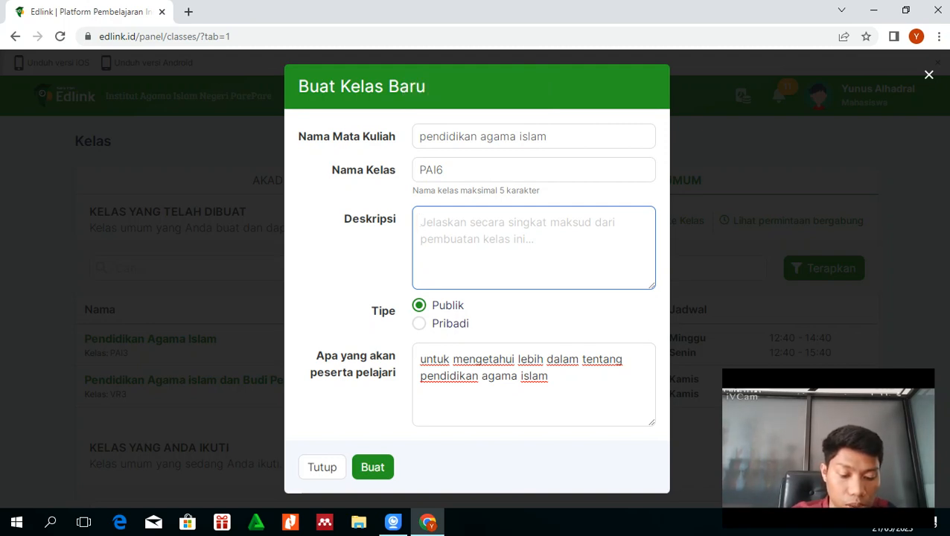
{"action": "type", "text": "pai"}
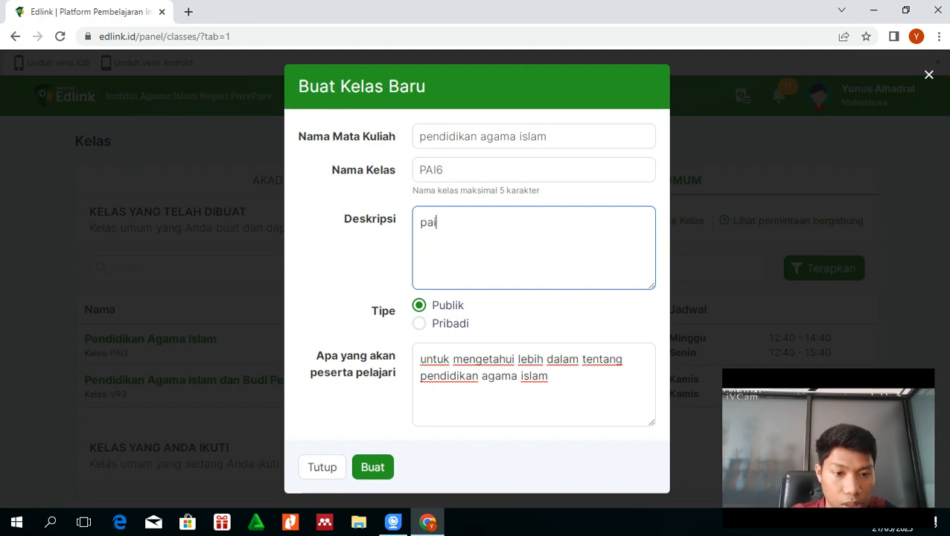
{"action": "key", "text": "BackSpace"}
{"action": "key", "text": "BackSpace"}
{"action": "key", "text": "BackSpace"}
{"action": "type", "text": "PAI"}
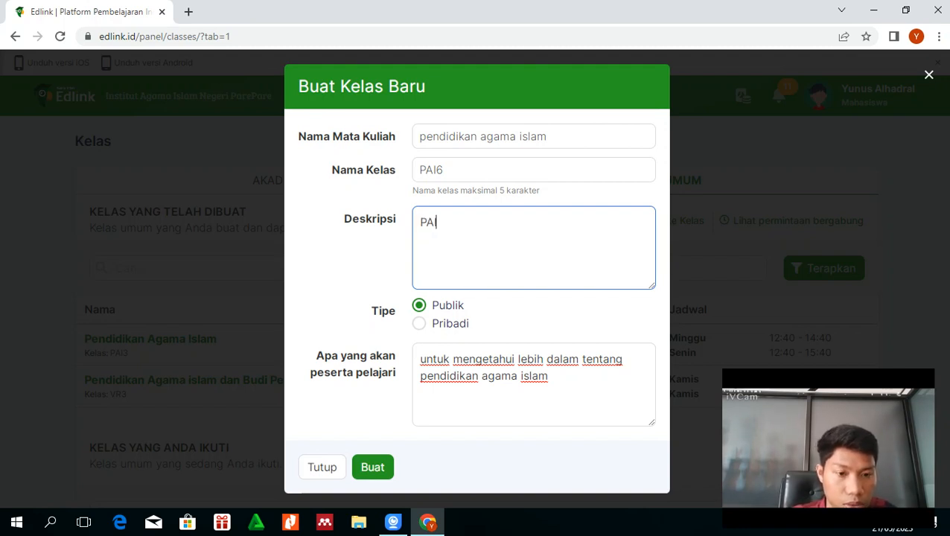
{"action": "key", "text": "BackSpace"}
{"action": "key", "text": "BackSpace"}
{"action": "key", "text": "BackSpace"}
{"action": "type", "text": "pendidkna"}
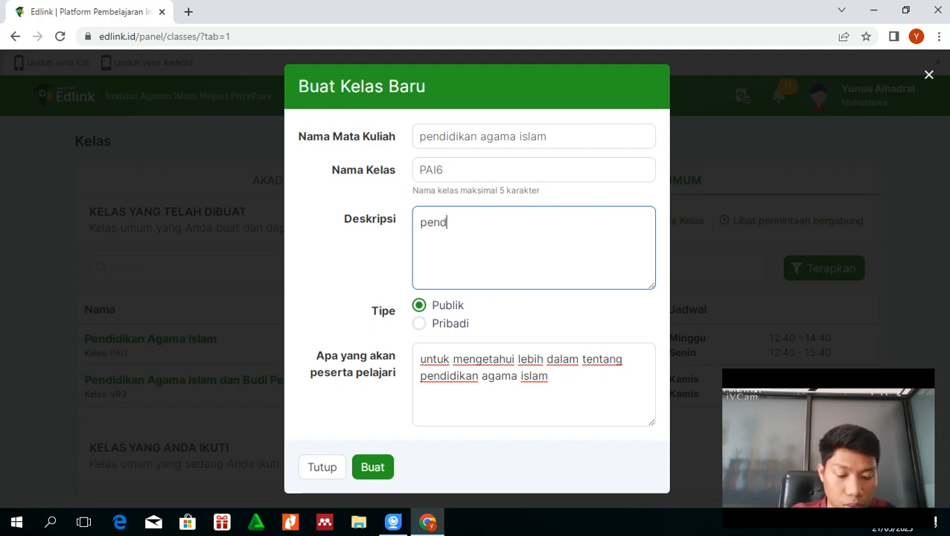
{"action": "key", "text": "BackSpace"}
{"action": "key", "text": "BackSpace"}
{"action": "key", "text": "BackSpace"}
{"action": "type", "text": "ikan"}
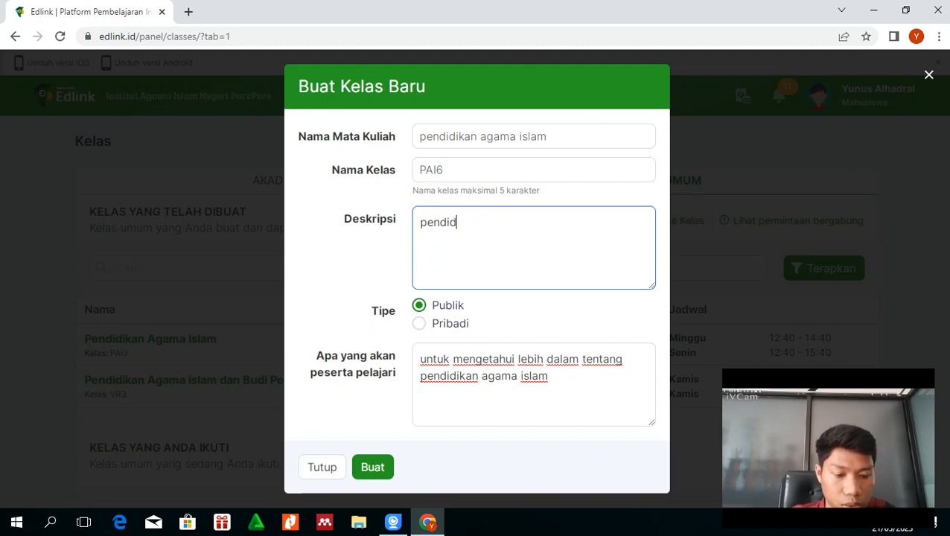
{"action": "type", "text": " a"}
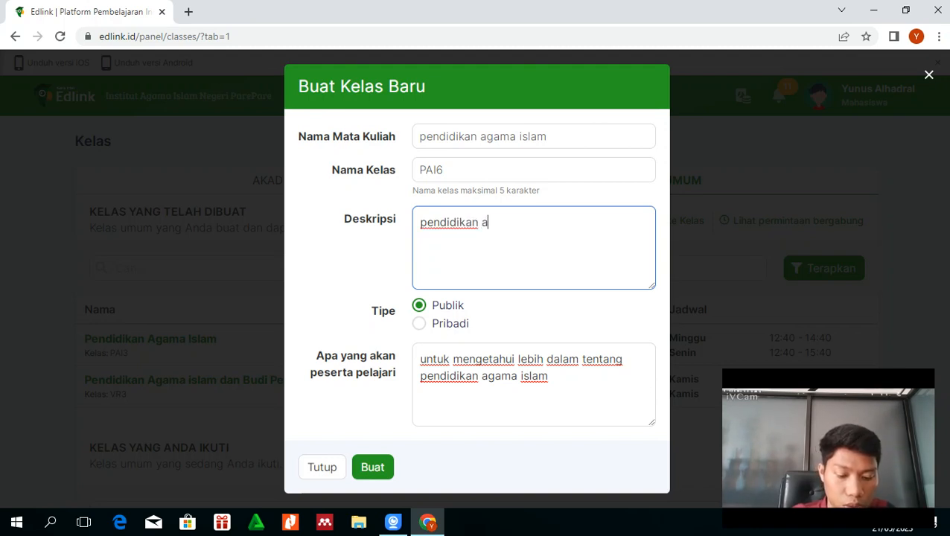
{"action": "type", "text": "gama isla"}
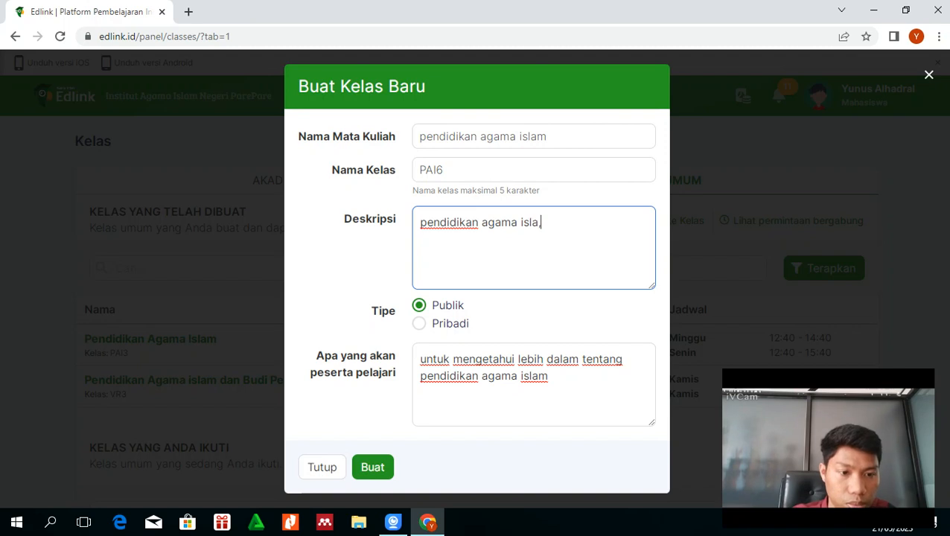
{"action": "type", "text": "m da"}
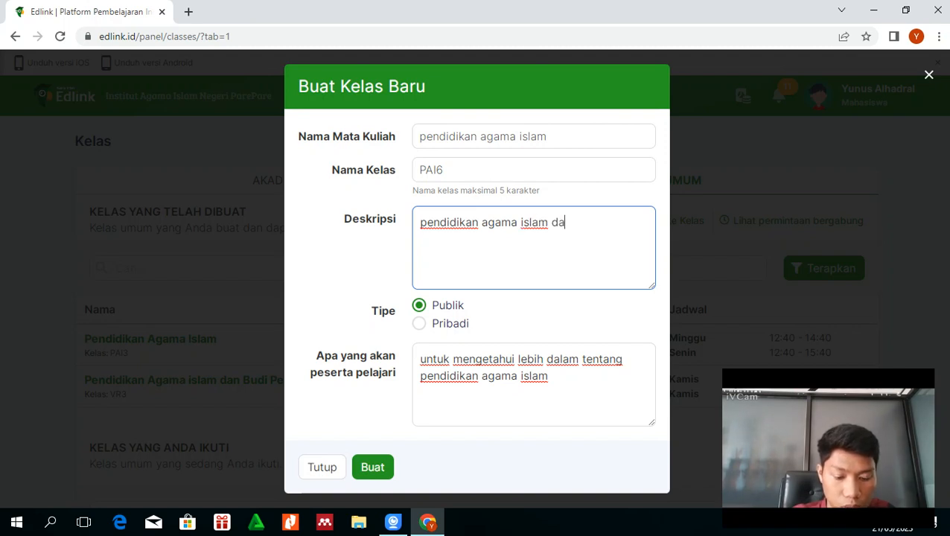
{"action": "type", "text": "n budi perk"}
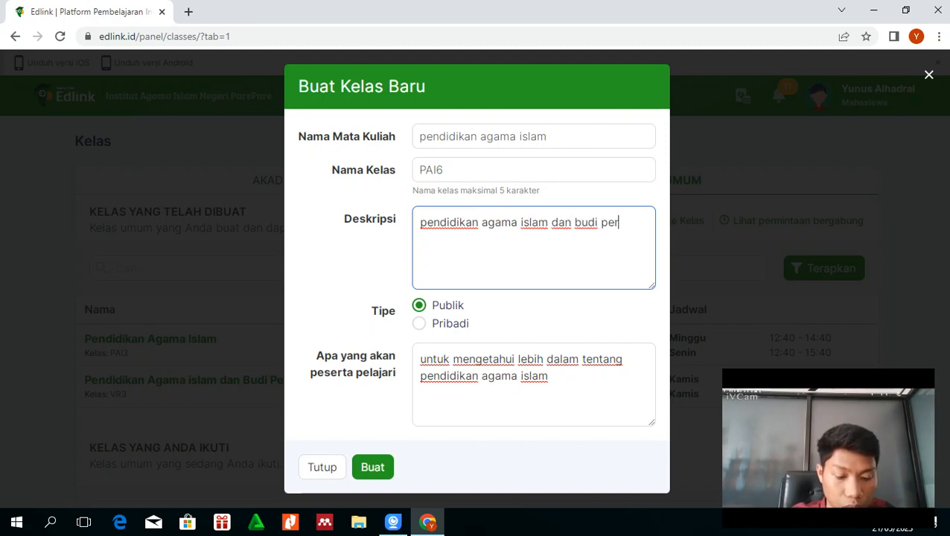
{"action": "key", "text": "BackSpace"}
{"action": "key", "text": "BackSpace"}
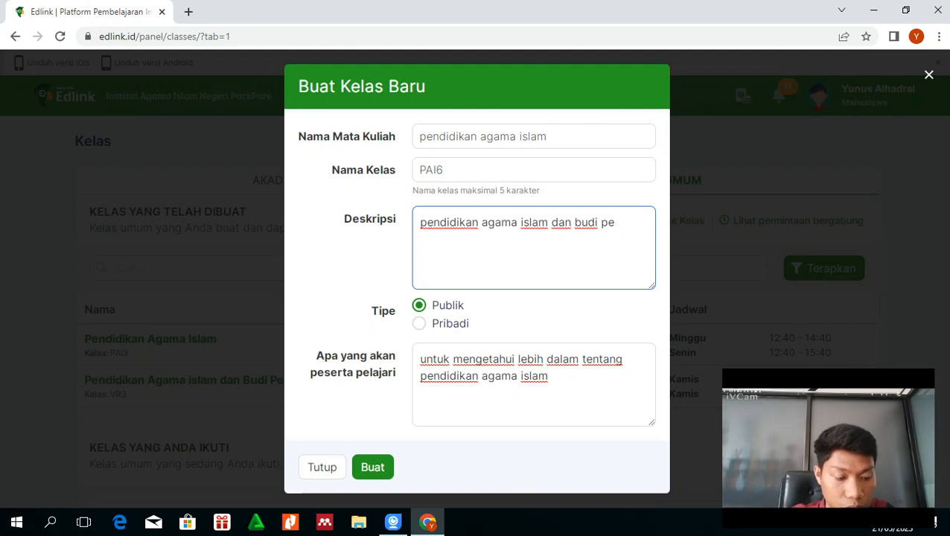
{"action": "type", "text": "kerti"}
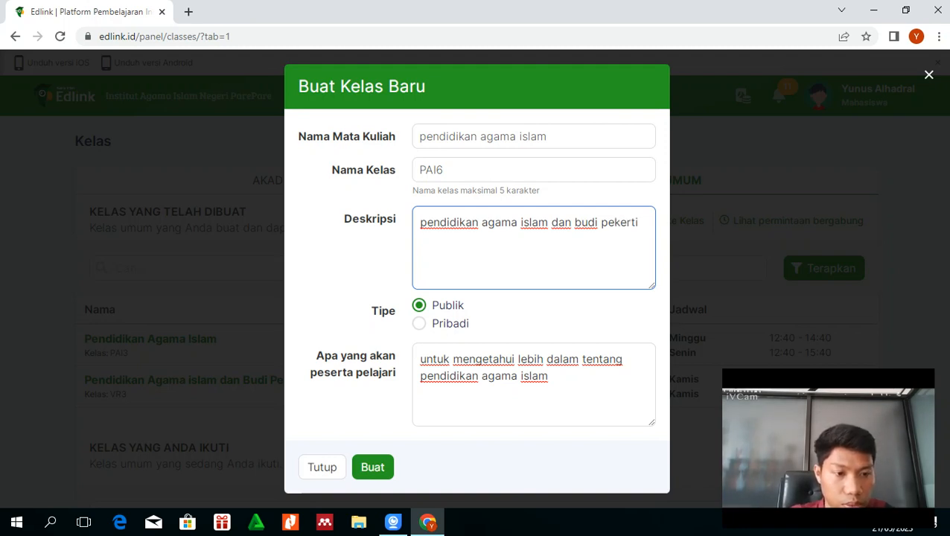
{"action": "left_click", "coordinate": [372, 467]}
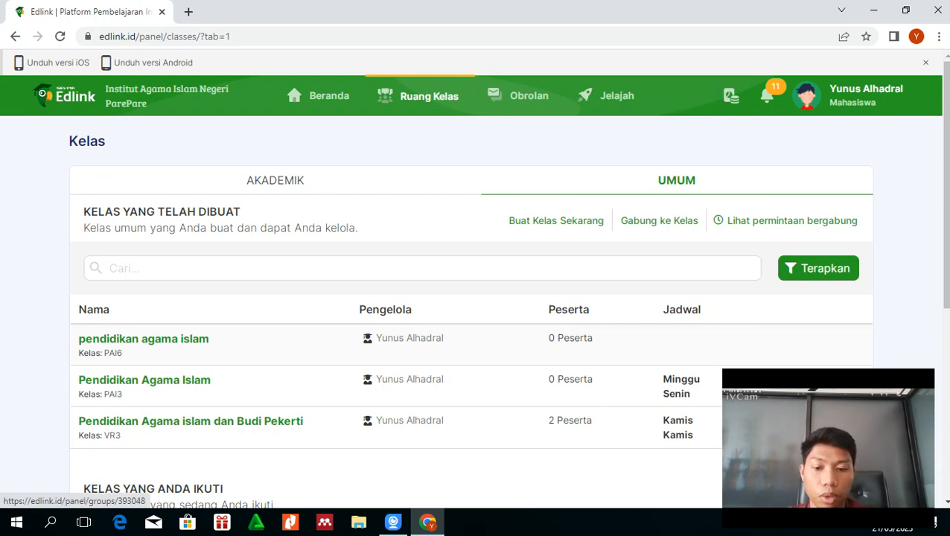
Open the new PAI6 class and change its cover to the picture of the wooden boat on calm blue water
{"action": "left_click", "coordinate": [143, 338]}
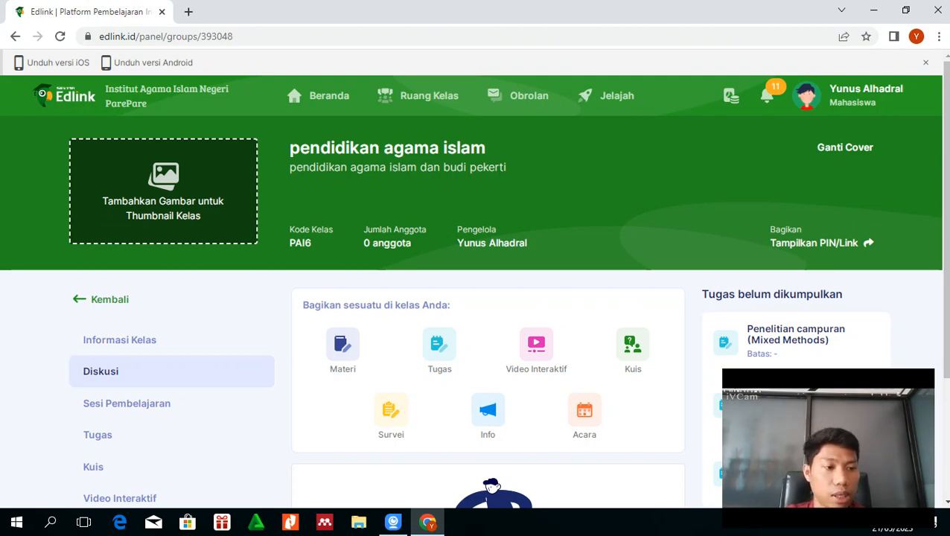
{"action": "left_click", "coordinate": [845, 147]}
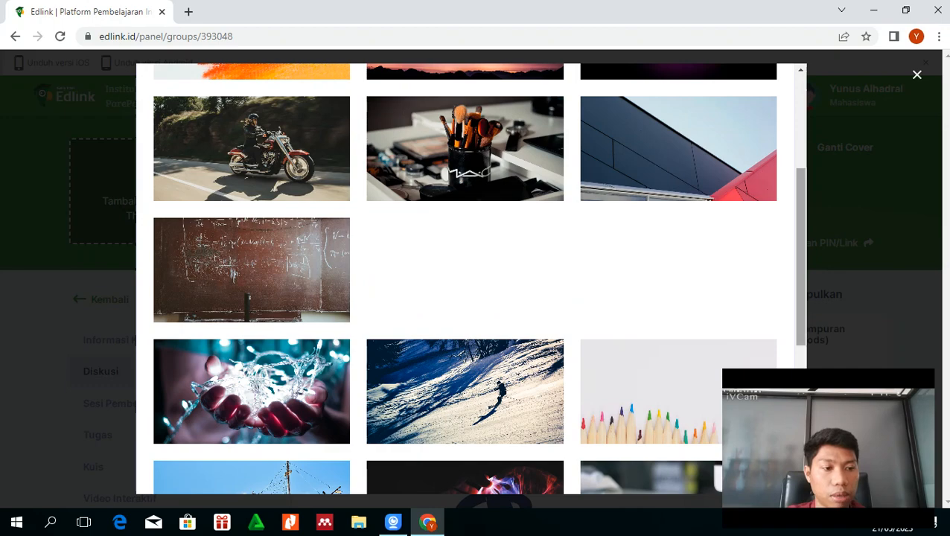
{"action": "scroll", "coordinate": [464, 283], "scroll_direction": "down", "scroll_amount": 3}
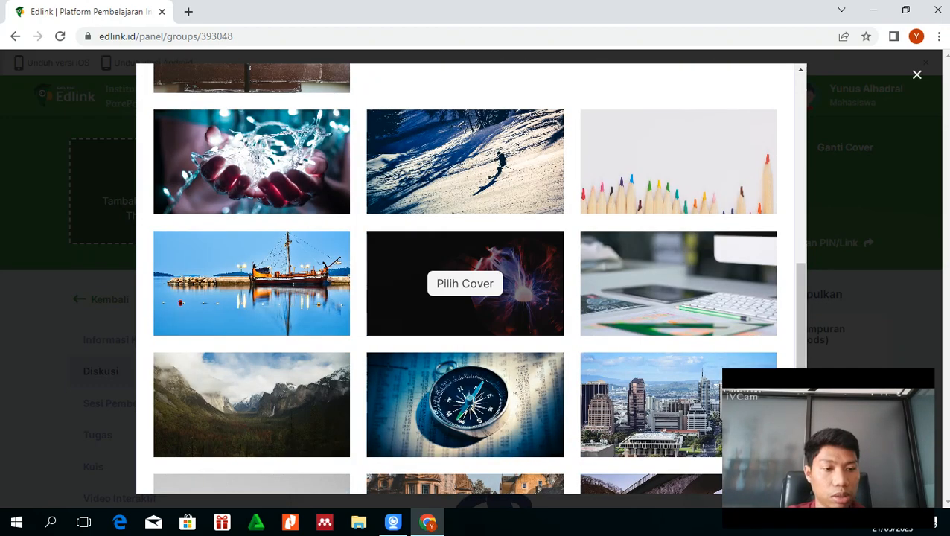
{"action": "left_click", "coordinate": [252, 283]}
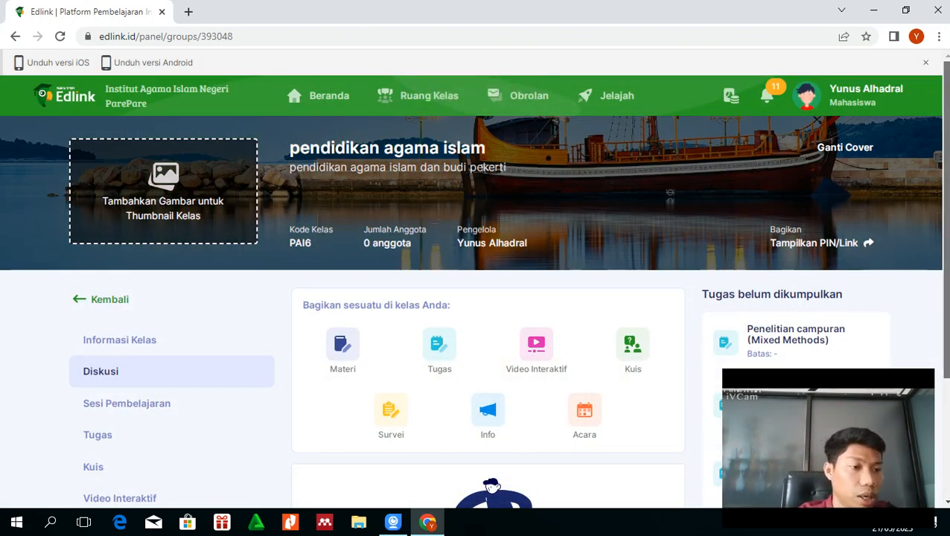
Look through the PAI6 class's Informasi Kelas, Diskusi, Sesi Pembelajaran, Tugas, Kuis and Video Interaktif sections
{"action": "mouse_move", "coordinate": [946, 224]}
{"action": "left_mouse_down"}
{"action": "mouse_move", "coordinate": [946, 236]}
{"action": "mouse_move", "coordinate": [946, 223]}
{"action": "left_mouse_up"}
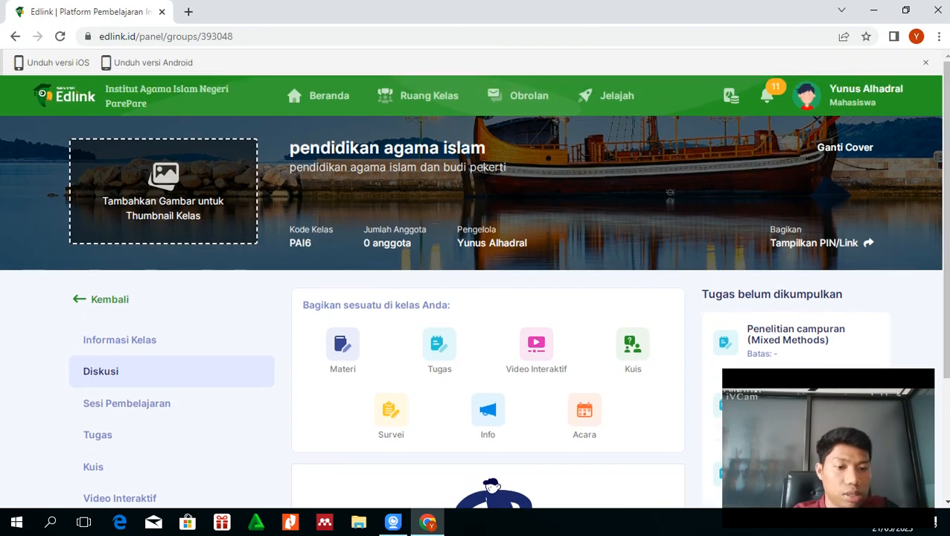
{"action": "left_click_drag", "start_coordinate": [947, 223], "coordinate": [946, 277]}
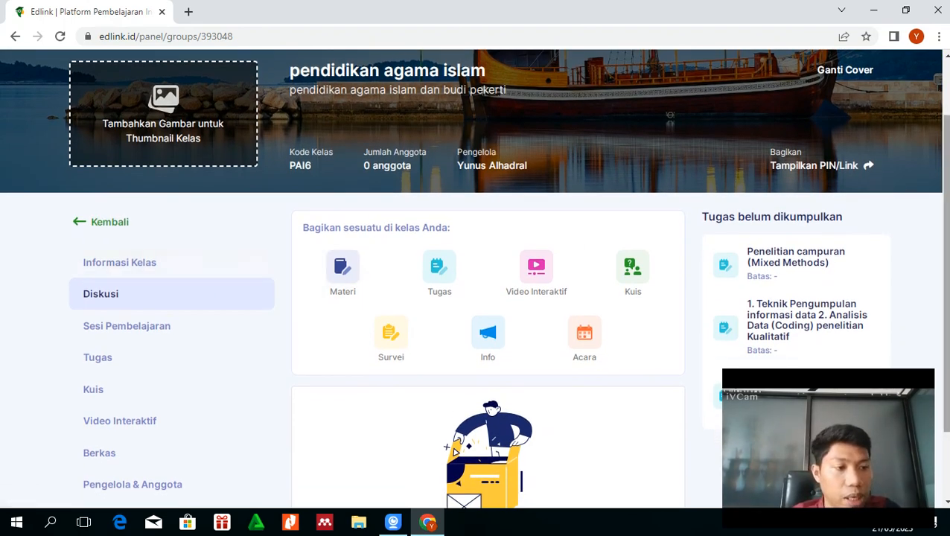
{"action": "left_click_drag", "start_coordinate": [946, 273], "coordinate": [946, 323]}
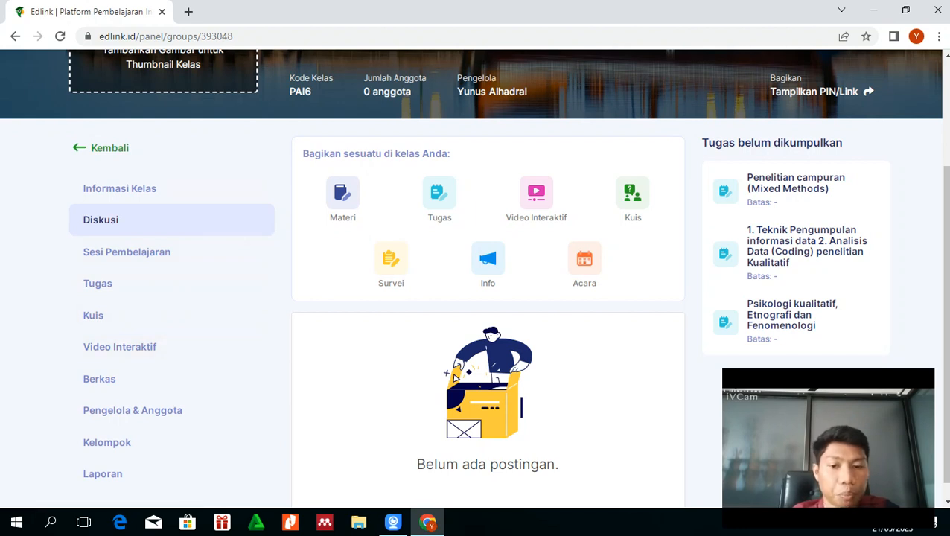
{"action": "left_click", "coordinate": [119, 188]}
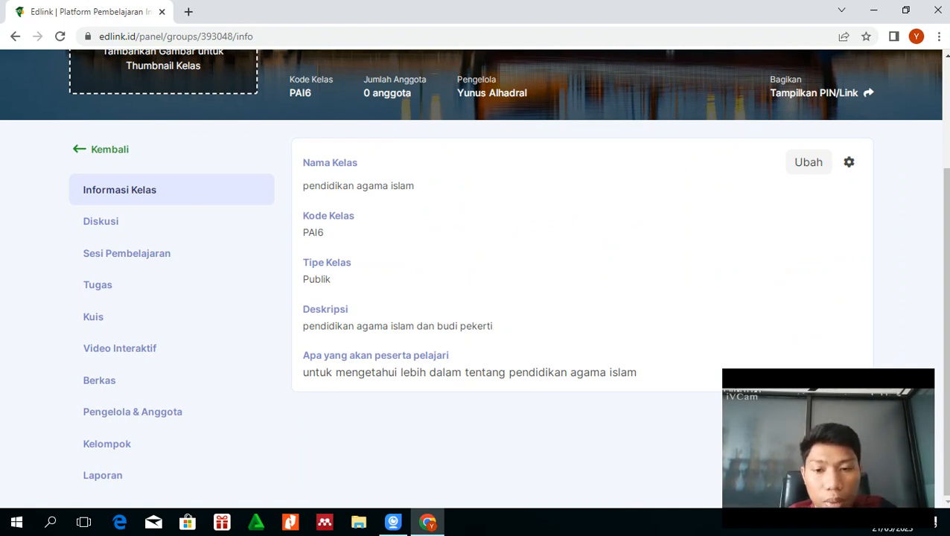
{"action": "left_click", "coordinate": [100, 221]}
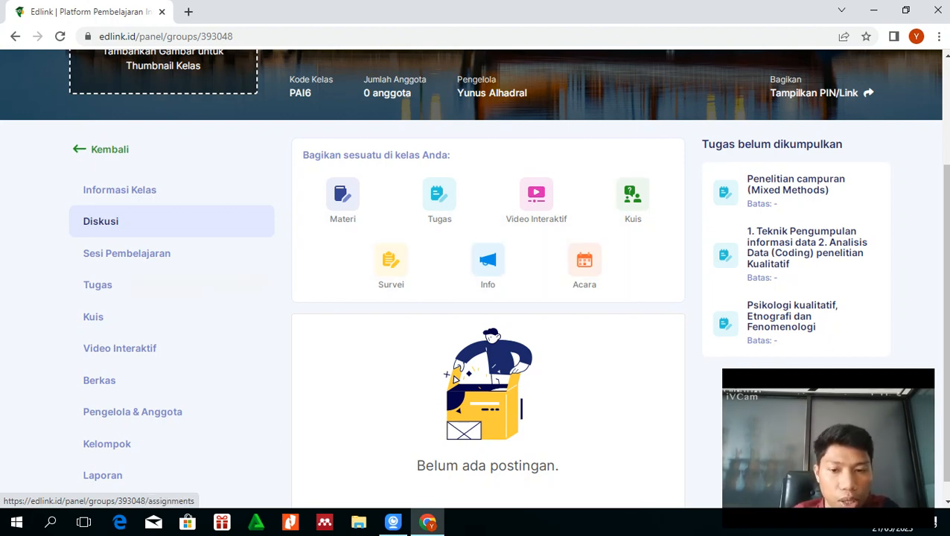
{"action": "left_click", "coordinate": [127, 253]}
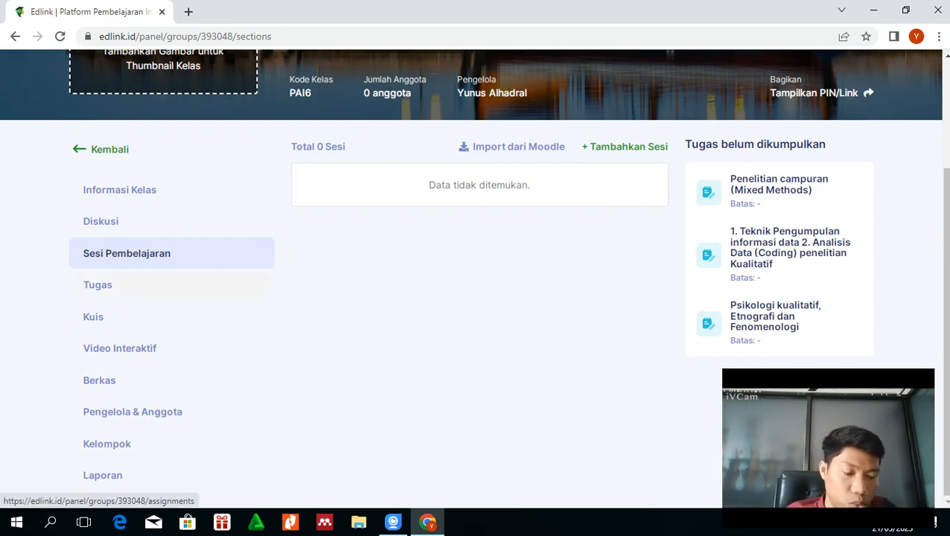
{"action": "left_click", "coordinate": [97, 284]}
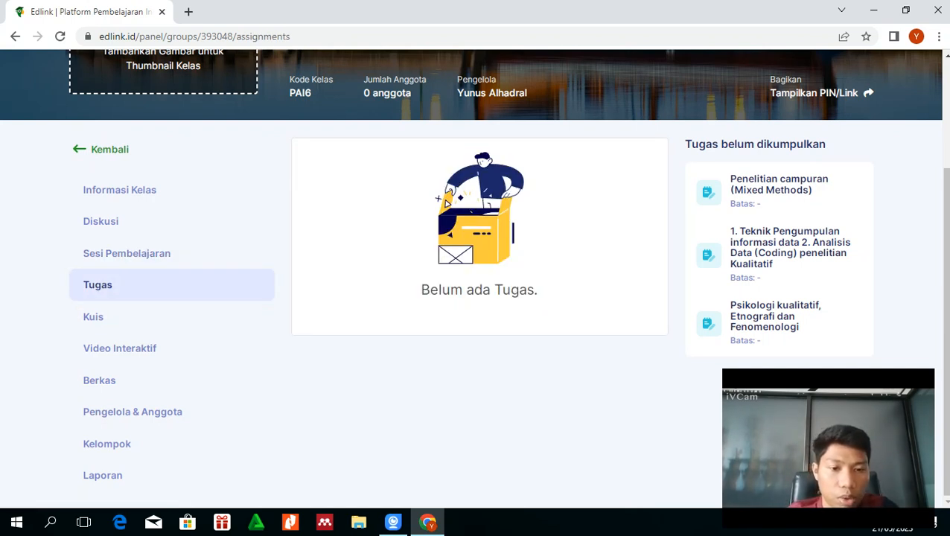
{"action": "left_click", "coordinate": [93, 316]}
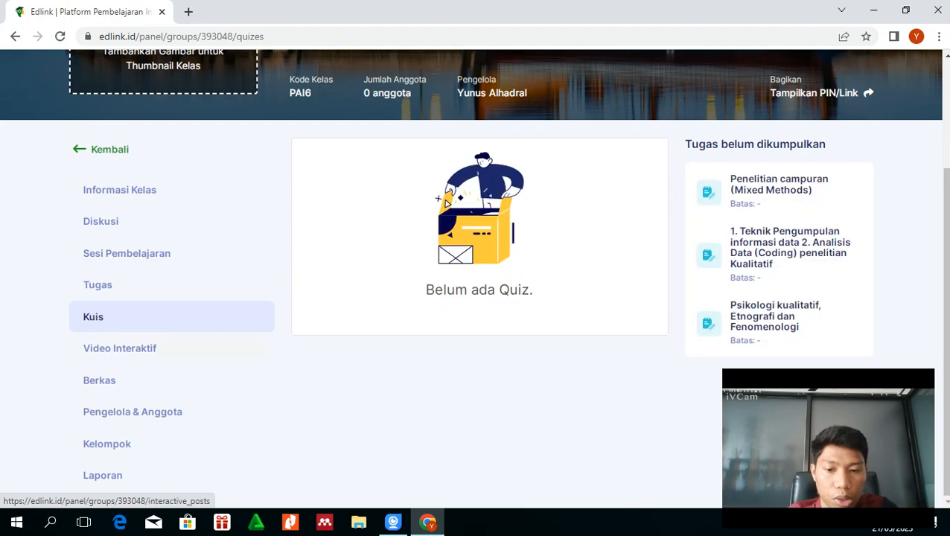
{"action": "left_click", "coordinate": [119, 348]}
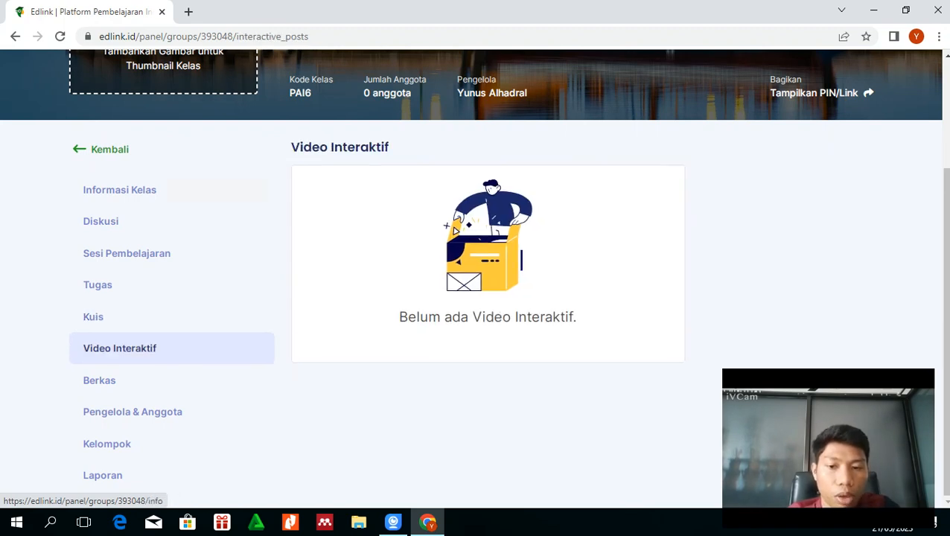
Add a learning session (Sesi Pembelajaran) of type General dated 05/21/2023 from 11:00 to 13:00 and save it
{"action": "left_click", "coordinate": [126, 253]}
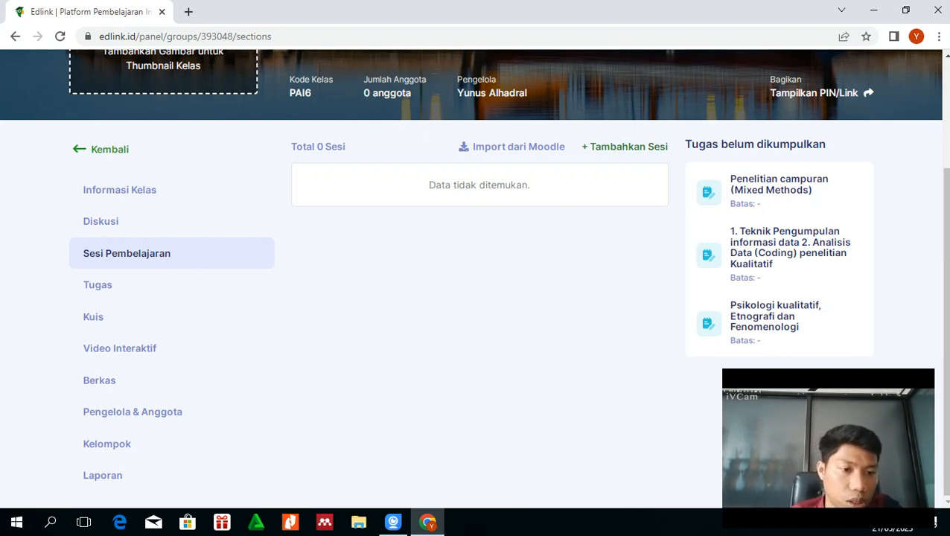
{"action": "left_click", "coordinate": [625, 147]}
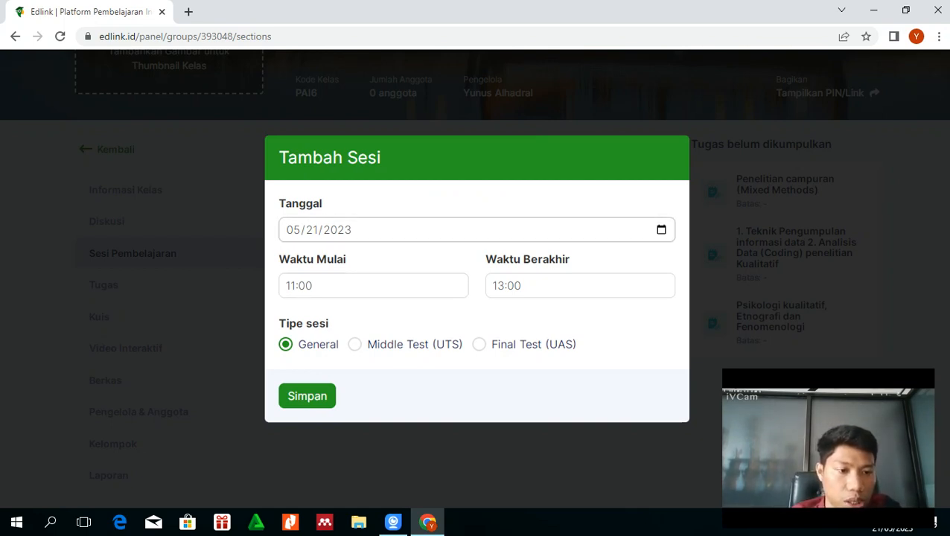
{"action": "left_click", "coordinate": [661, 230]}
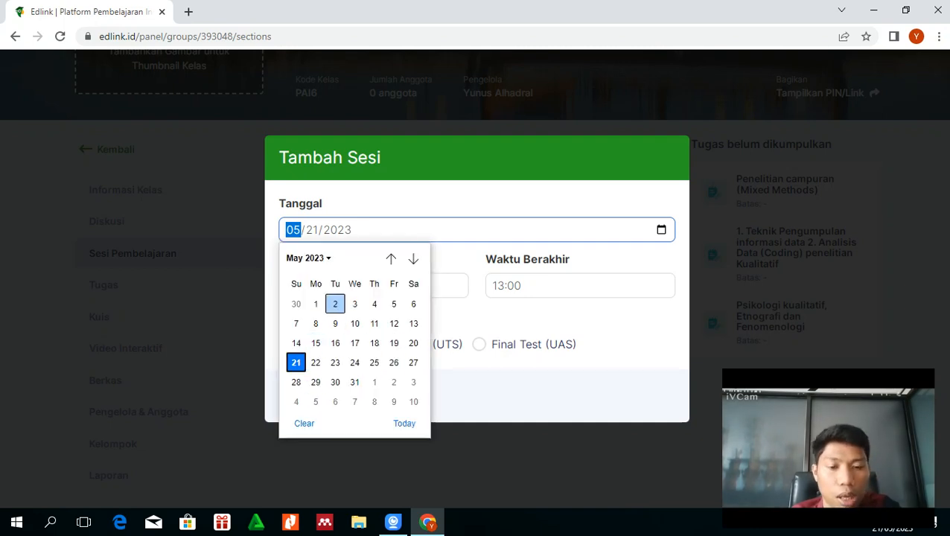
{"action": "left_click", "coordinate": [461, 202]}
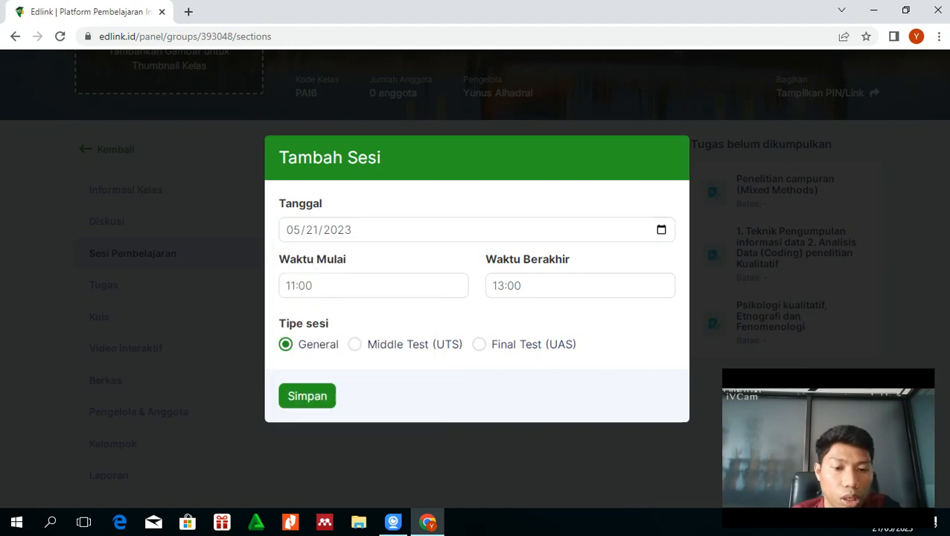
{"action": "left_click", "coordinate": [374, 286]}
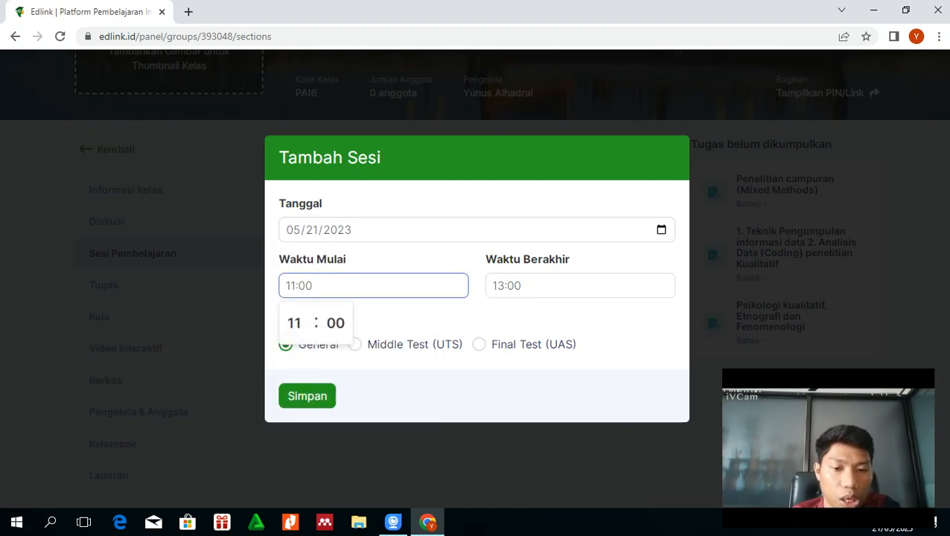
{"action": "left_click", "coordinate": [295, 322]}
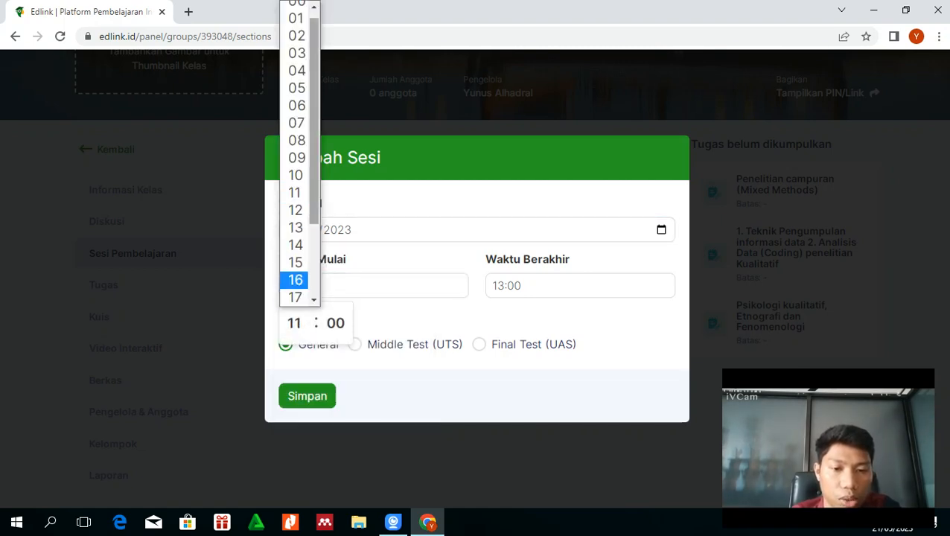
{"action": "left_click", "coordinate": [313, 201]}
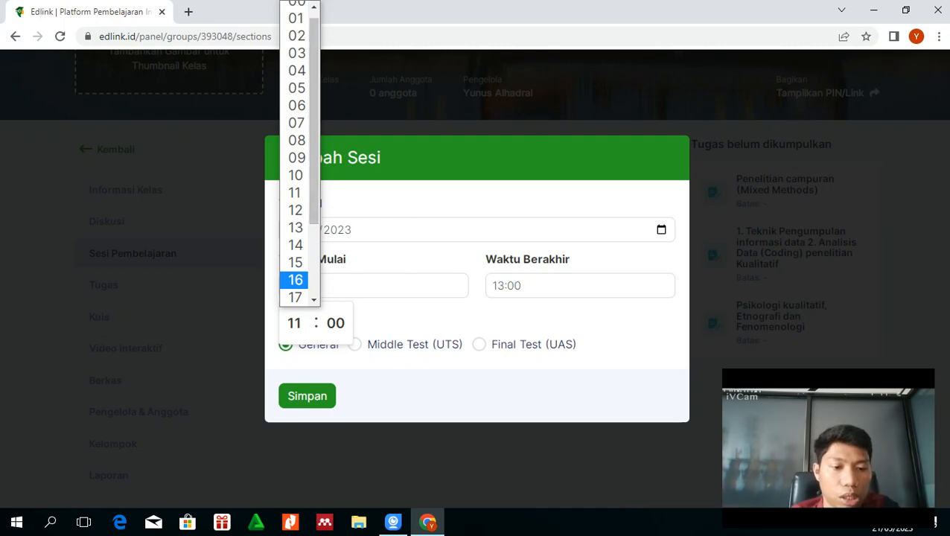
{"action": "left_click", "coordinate": [580, 286]}
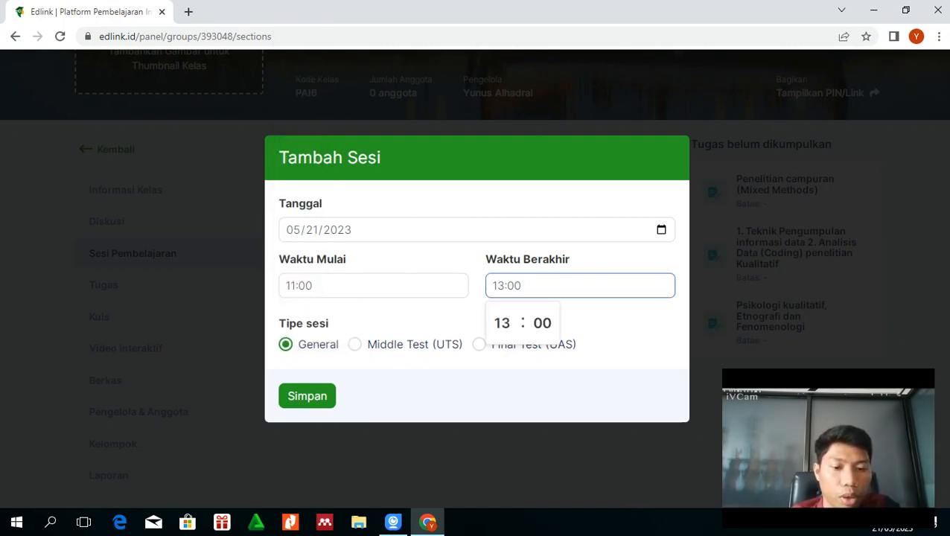
{"action": "left_click", "coordinate": [620, 323]}
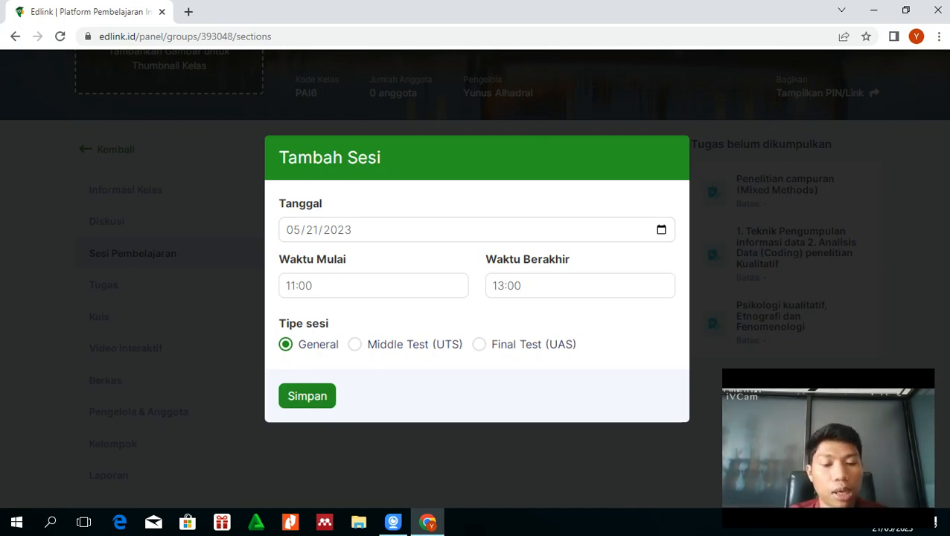
{"action": "left_click", "coordinate": [307, 396]}
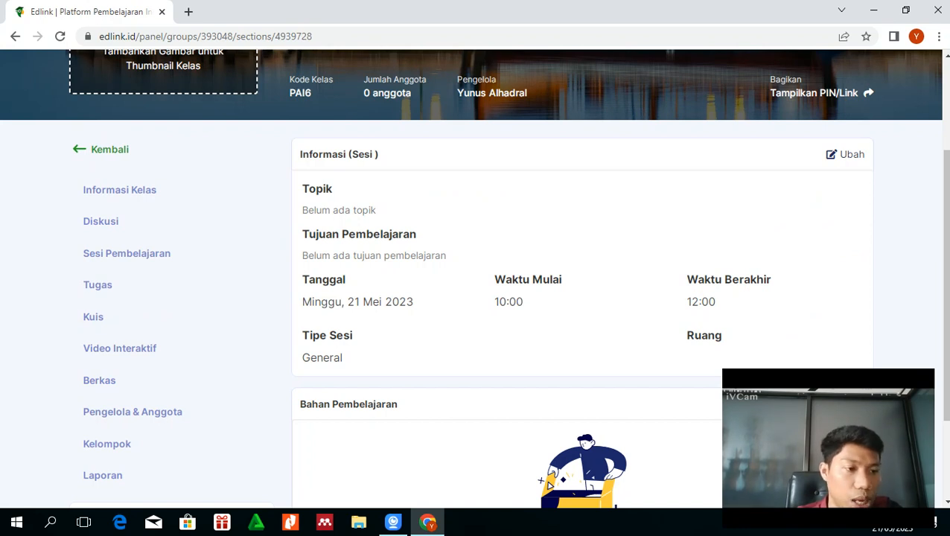
Edit the new session's information and enter "Pertemuan 1 : kontrak belajar dan pengantar materi pembelajaran" as its topic (Topik)
{"action": "left_click", "coordinate": [845, 154]}
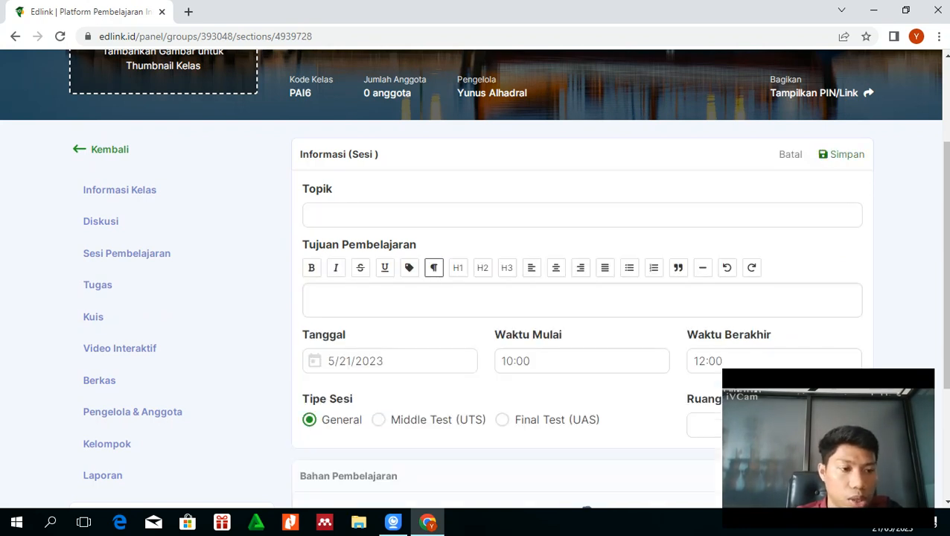
{"action": "left_click", "coordinate": [583, 216]}
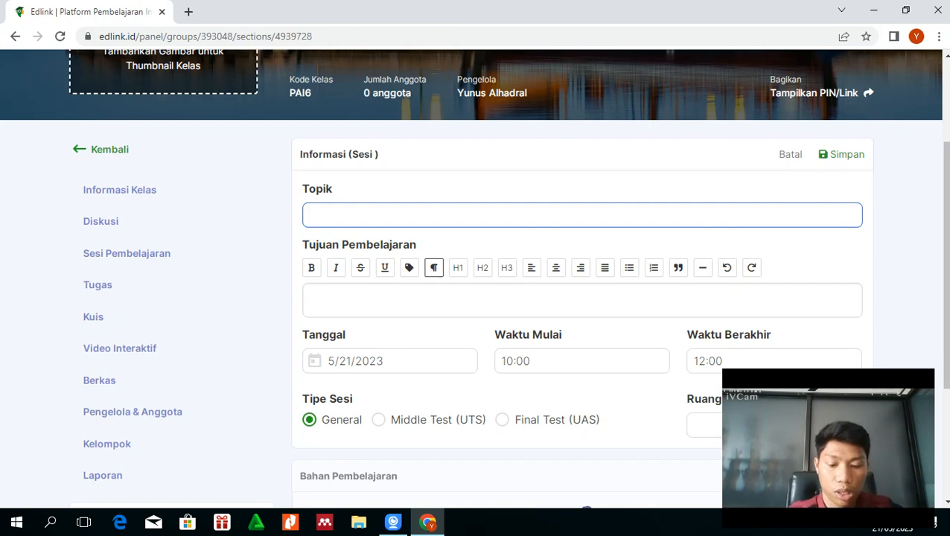
{"action": "type", "text": "Pertemuan"}
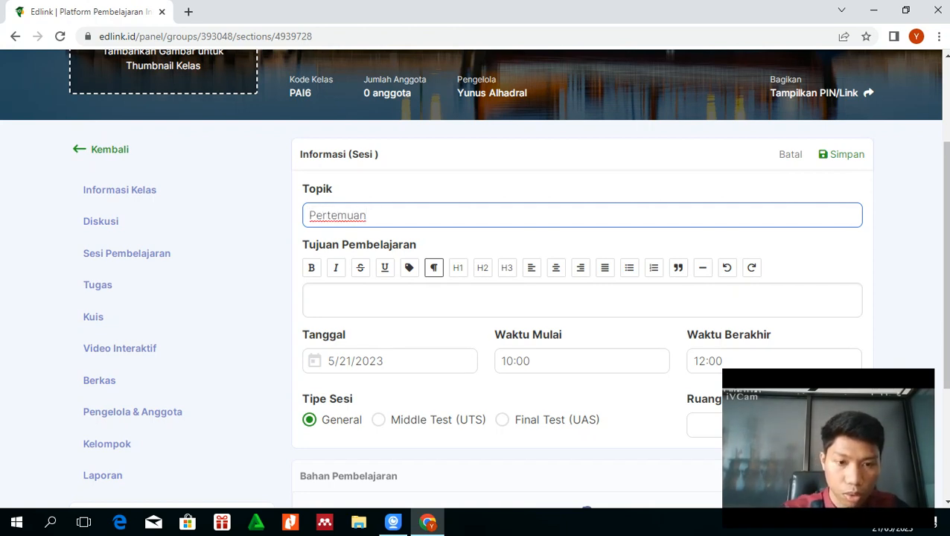
{"action": "type", "text": " 1 : k"}
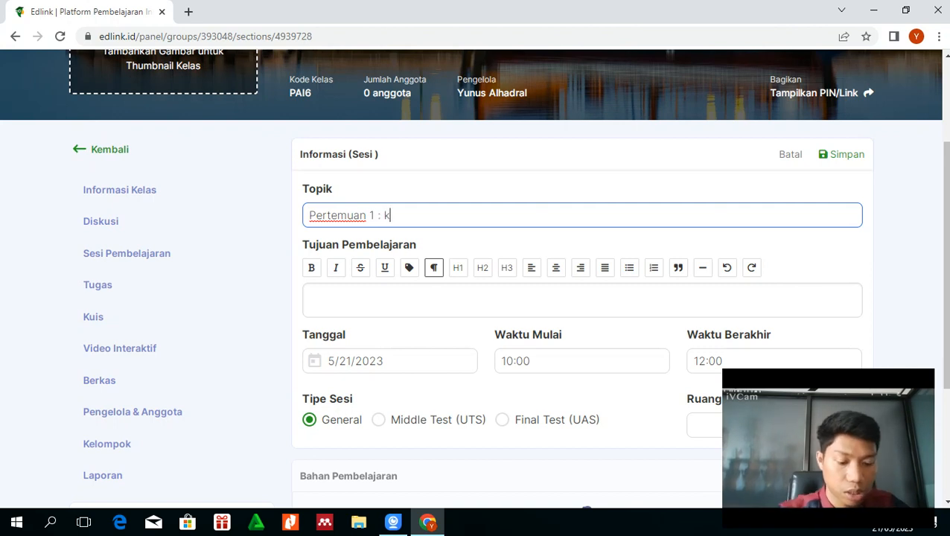
{"action": "type", "text": "ontrak belajar"}
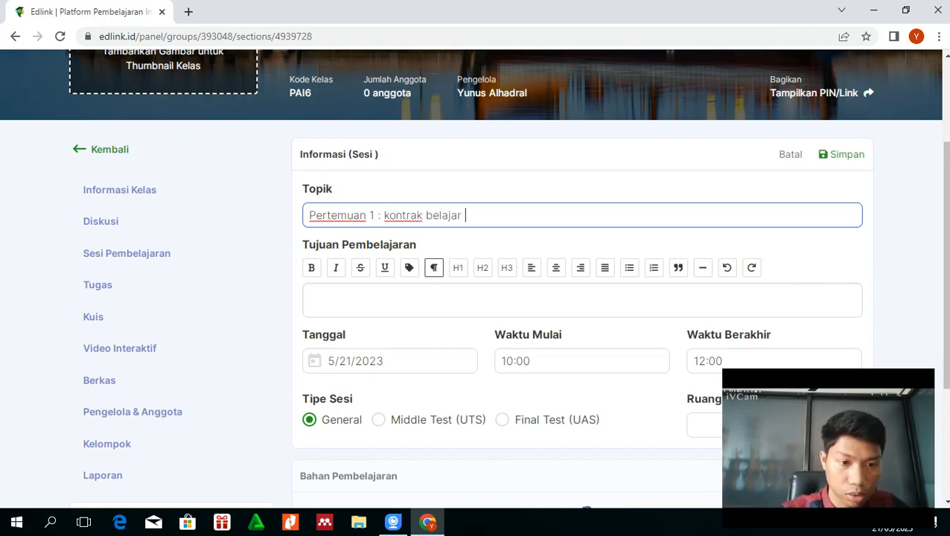
{"action": "type", "text": " dan"}
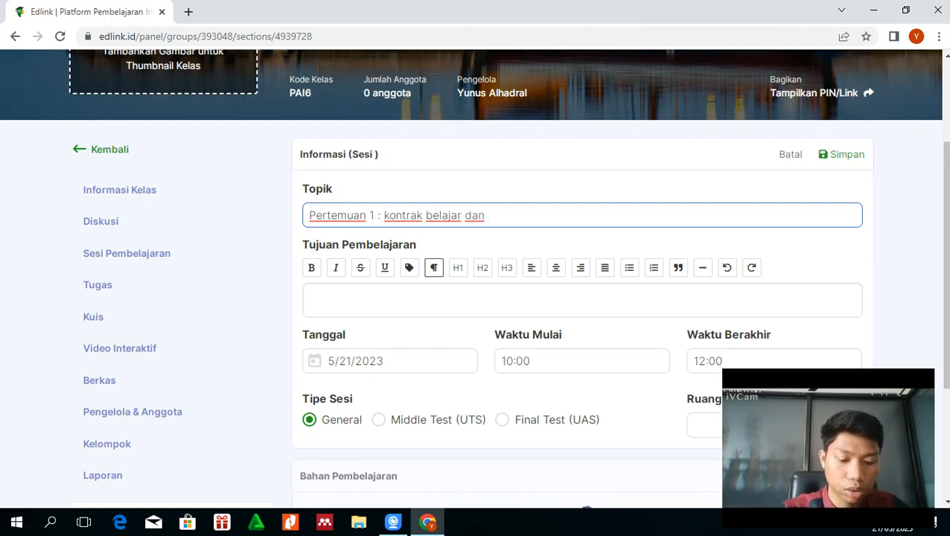
{"action": "type", "text": " p"}
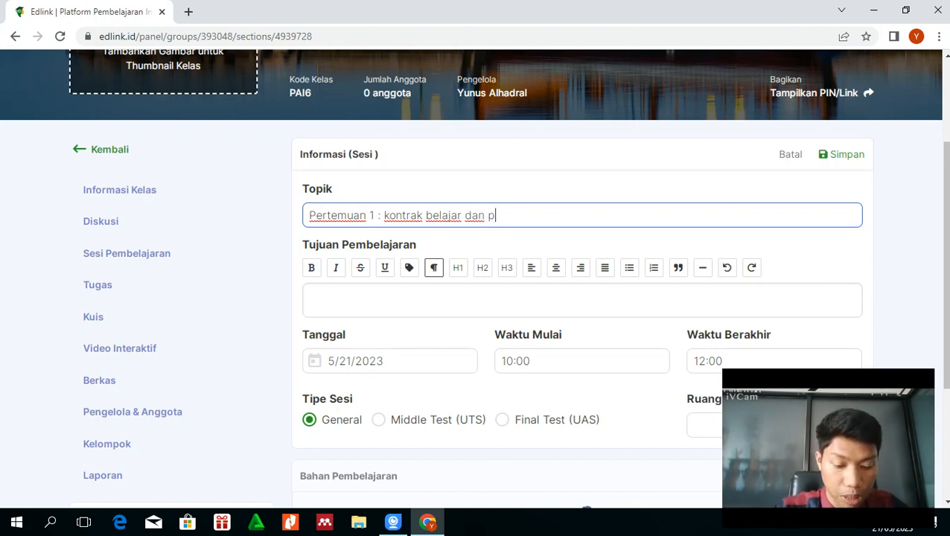
{"action": "type", "text": "engantar"}
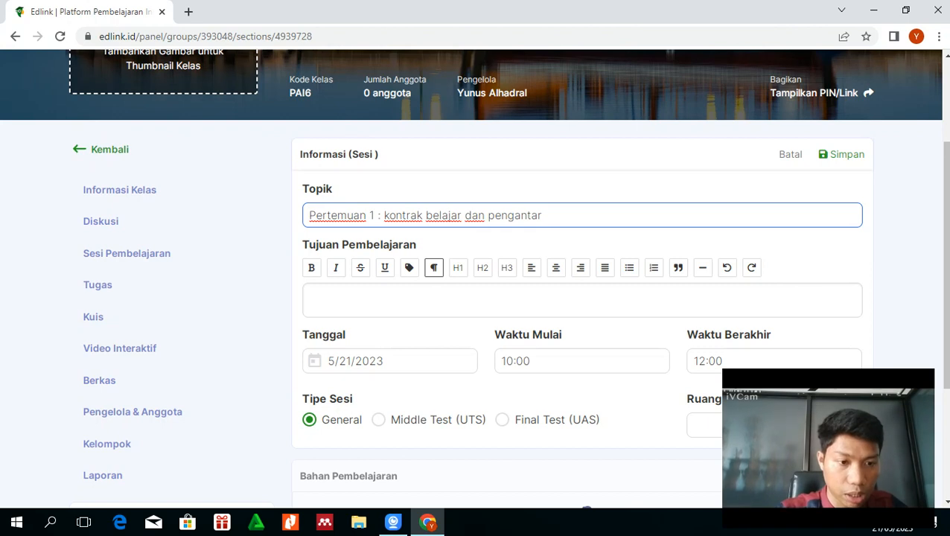
{"action": "type", "text": " mzteri"}
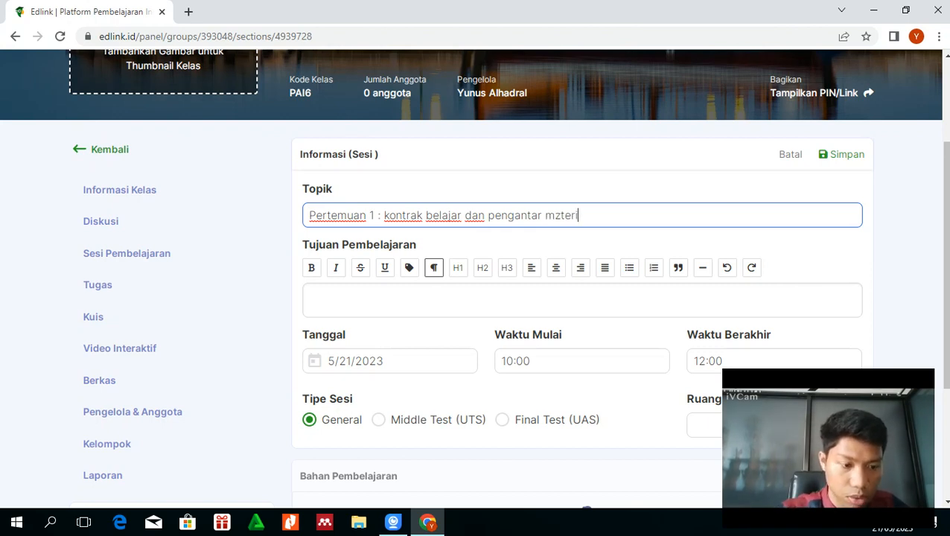
{"action": "key", "text": "BackSpace"}
{"action": "key", "text": "BackSpace"}
{"action": "key", "text": "BackSpace"}
{"action": "key", "text": "BackSpace"}
{"action": "key", "text": "BackSpace"}
{"action": "type", "text": "a"}
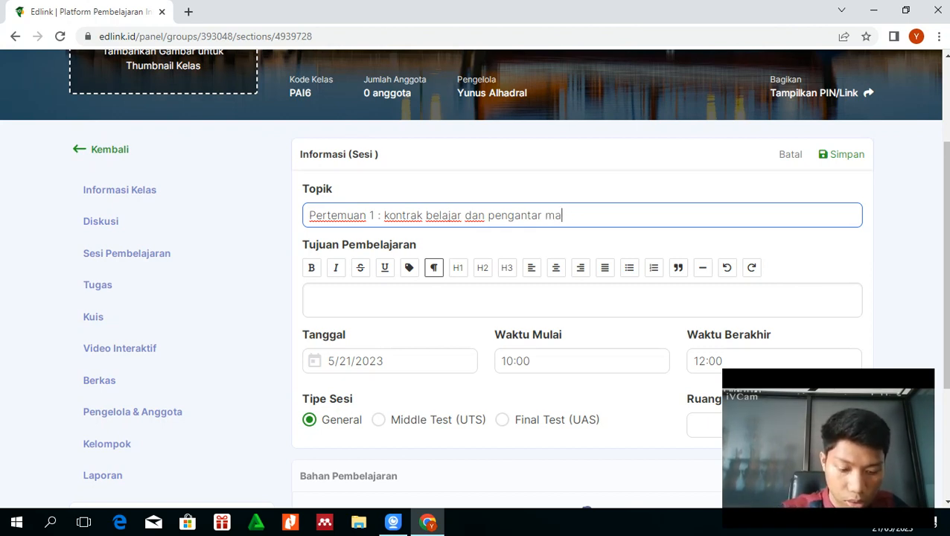
{"action": "type", "text": "teri pem"}
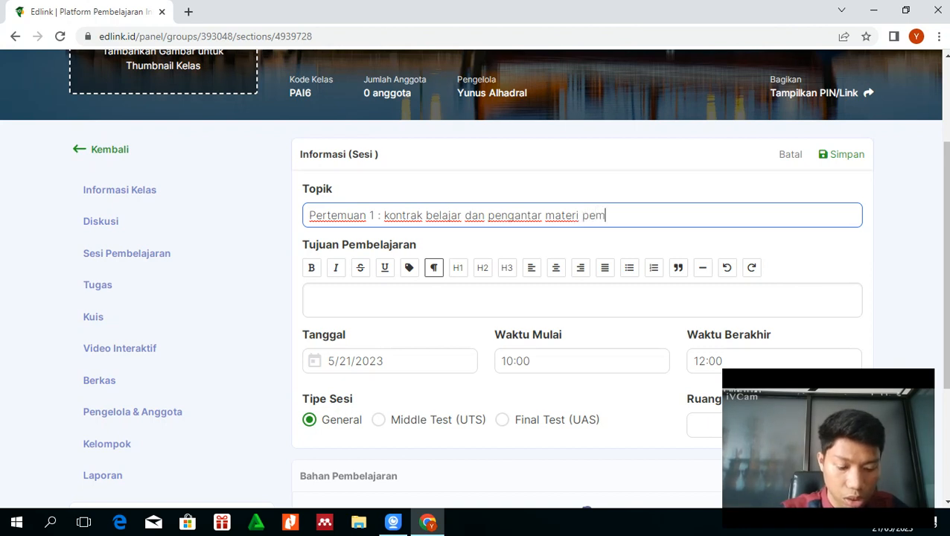
{"action": "type", "text": "belajaran"}
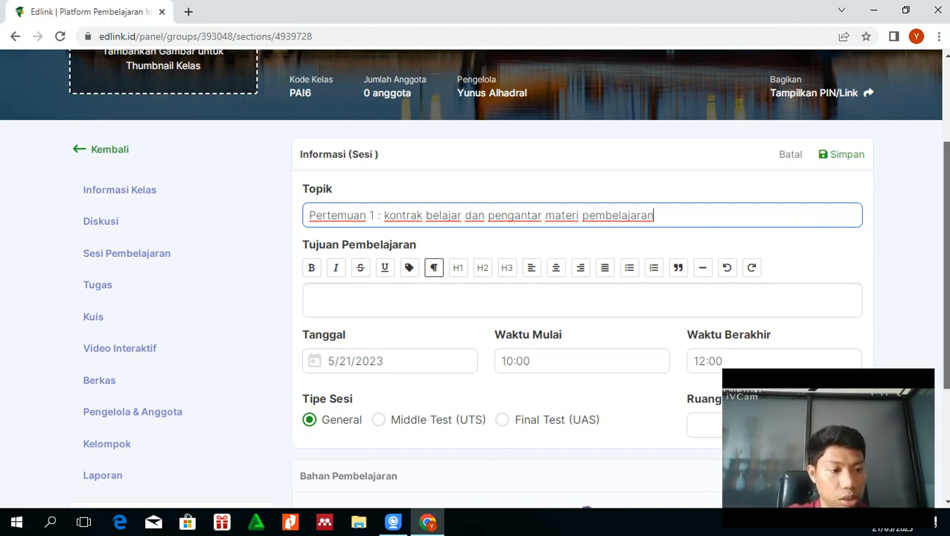
Save the edited session information and return to the class's list of learning sessions (Sesi Pembelajaran)
{"action": "scroll", "coordinate": [474, 278], "scroll_direction": "down", "scroll_amount": 1}
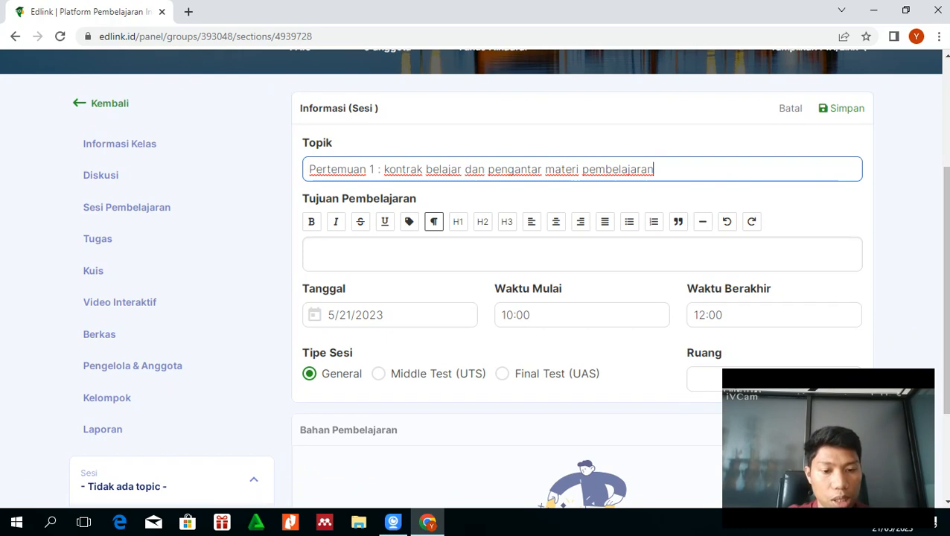
{"action": "scroll", "coordinate": [474, 279], "scroll_direction": "up", "scroll_amount": 1}
{"action": "scroll", "coordinate": [473, 278], "scroll_direction": "up", "scroll_amount": 2}
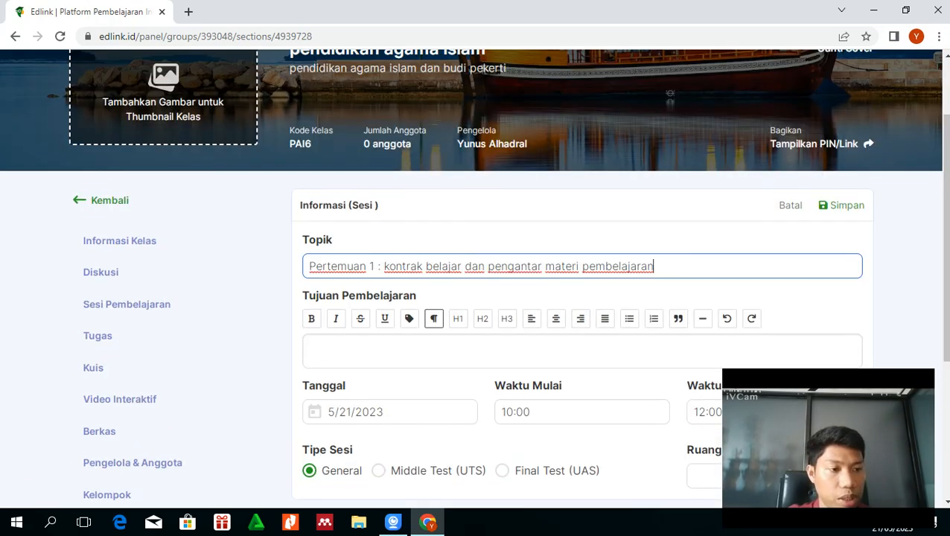
{"action": "left_click", "coordinate": [842, 205]}
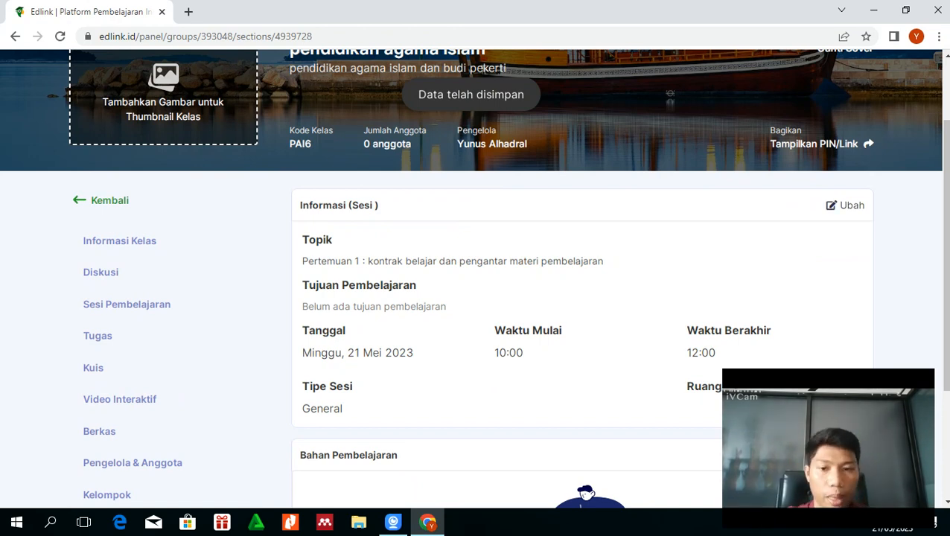
{"action": "left_click", "coordinate": [127, 304]}
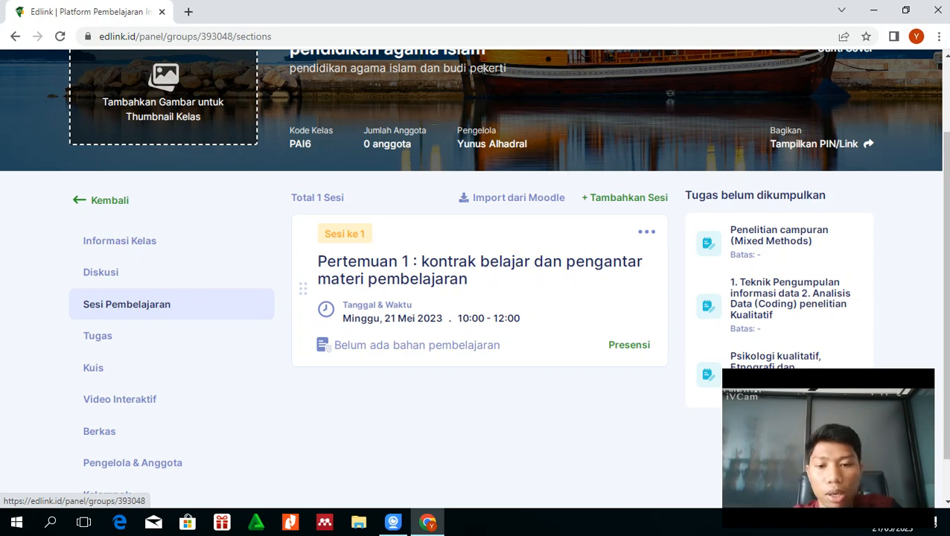
Start sharing a Materi in the class's Diskusi section, assign it to Sesi 1 and continue to the material setup
{"action": "left_click", "coordinate": [101, 272]}
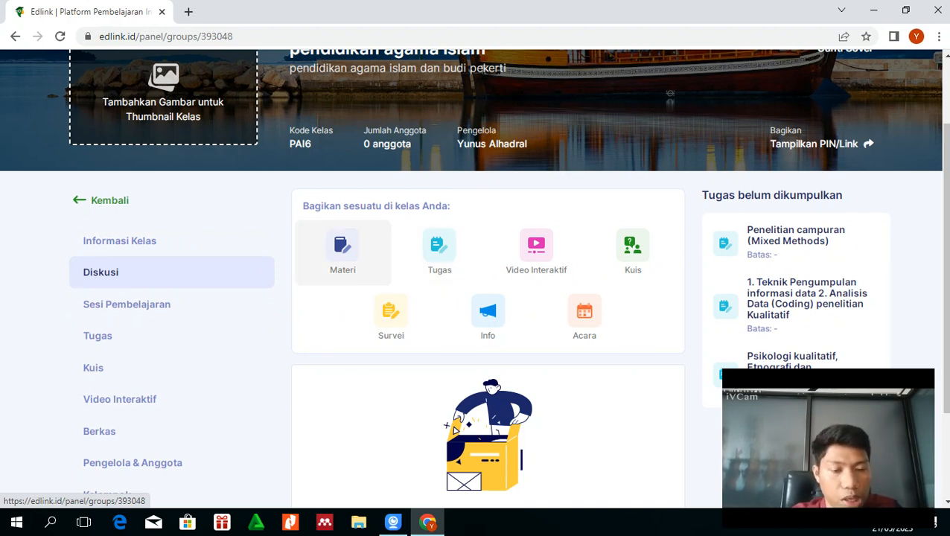
{"action": "left_click", "coordinate": [343, 250]}
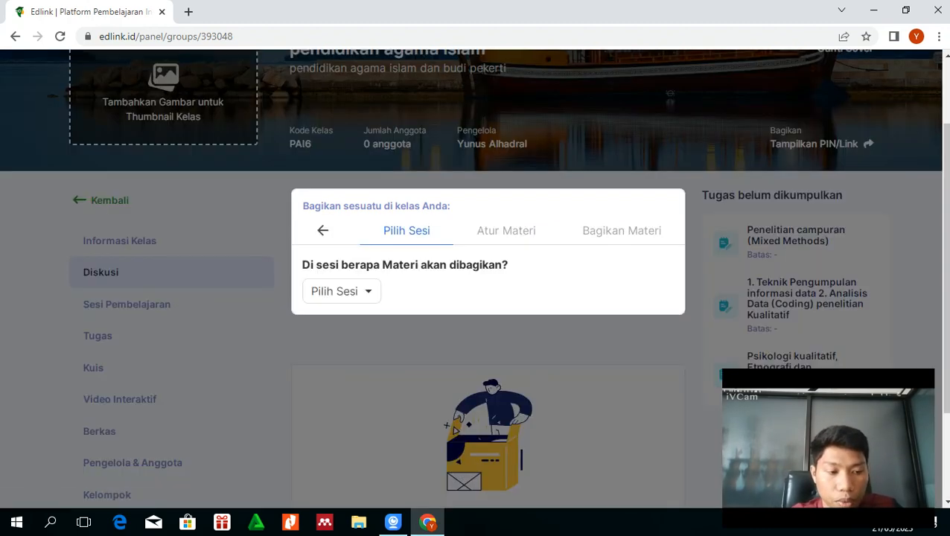
{"action": "left_click", "coordinate": [341, 291]}
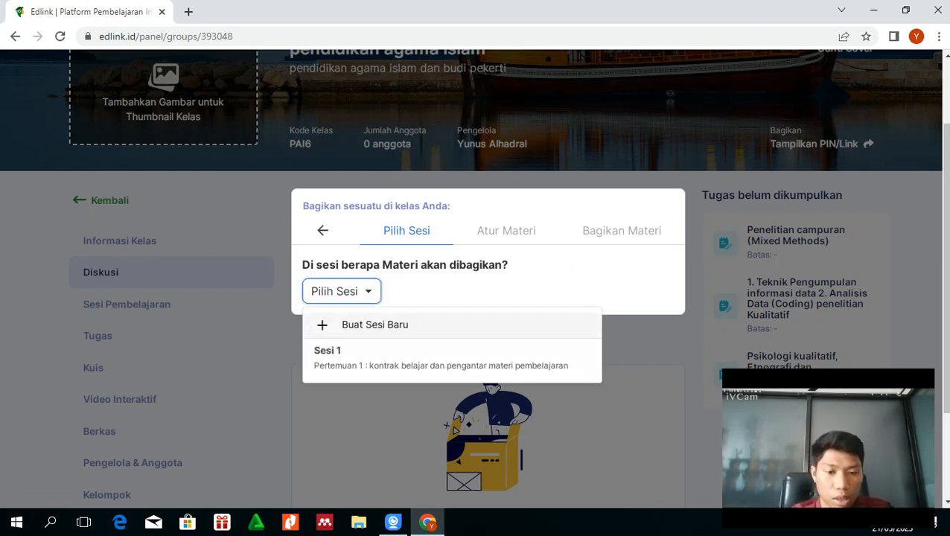
{"action": "left_click", "coordinate": [358, 358]}
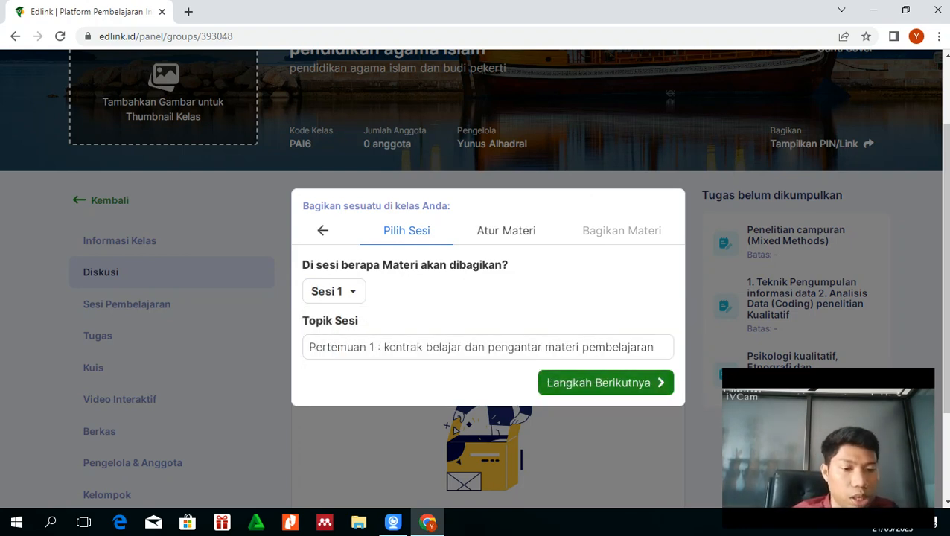
{"action": "left_click", "coordinate": [605, 383]}
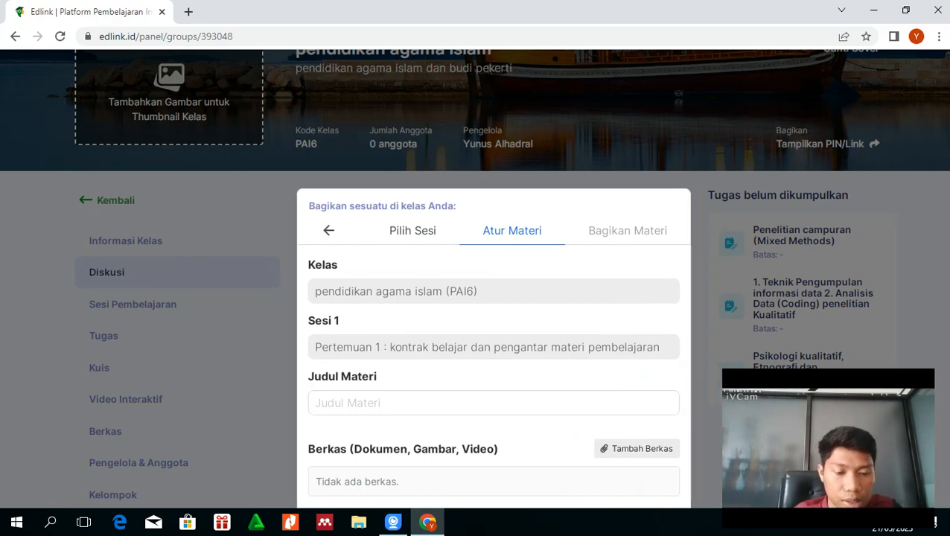
Attach "Buku Pendidikan Agama Islam dan Budi Pekerti Kelas VII.pdf" from the personal Media Library to the material
{"action": "left_click", "coordinate": [632, 449]}
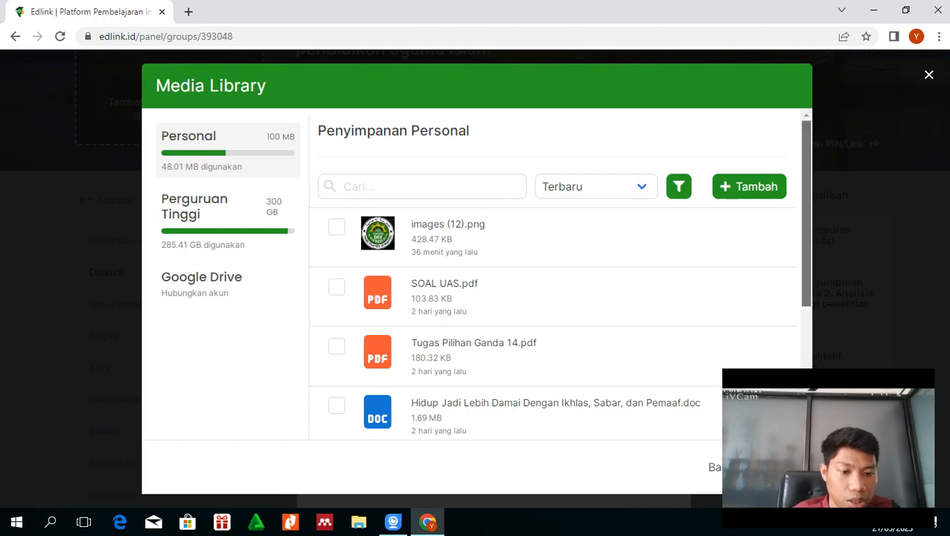
{"action": "scroll", "coordinate": [553, 275], "scroll_direction": "down", "scroll_amount": 3}
{"action": "scroll", "coordinate": [553, 275], "scroll_direction": "down", "scroll_amount": 3}
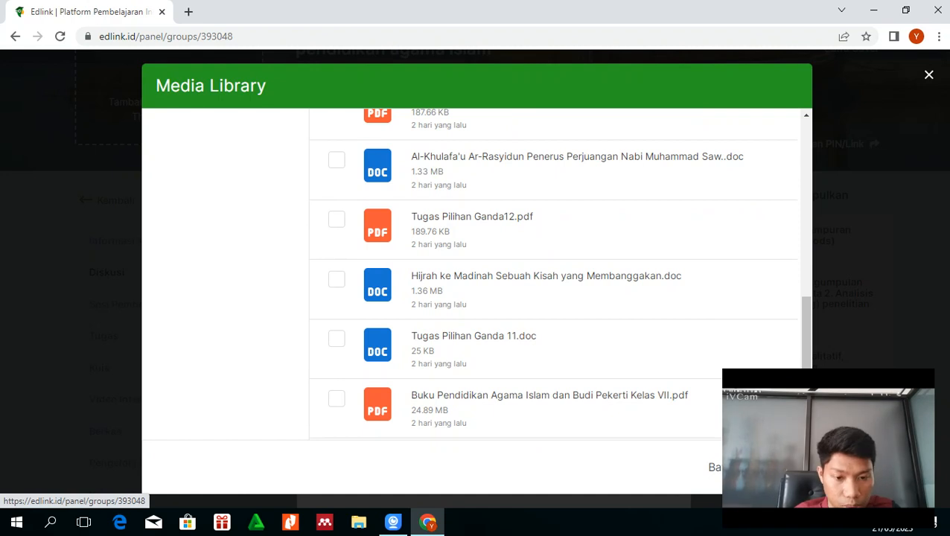
{"action": "left_click", "coordinate": [337, 399]}
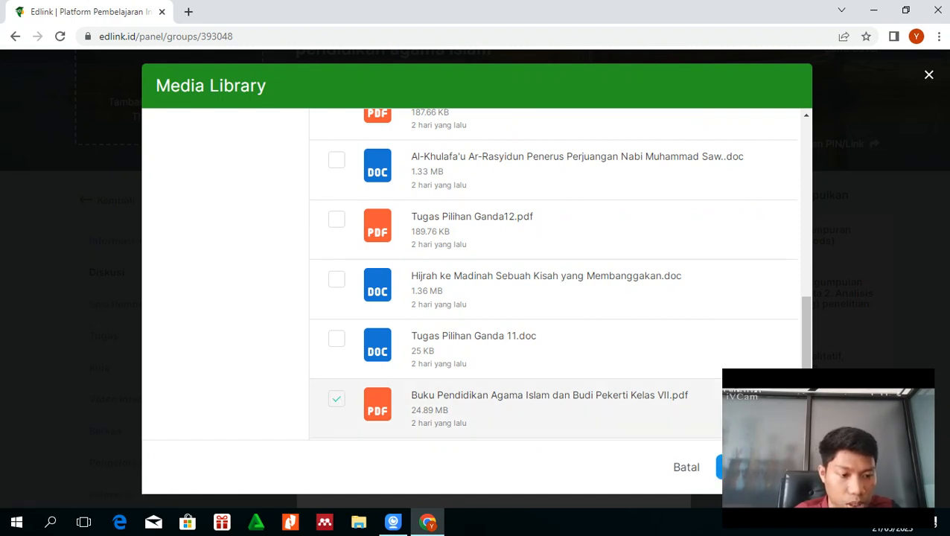
{"action": "left_click", "coordinate": [756, 467]}
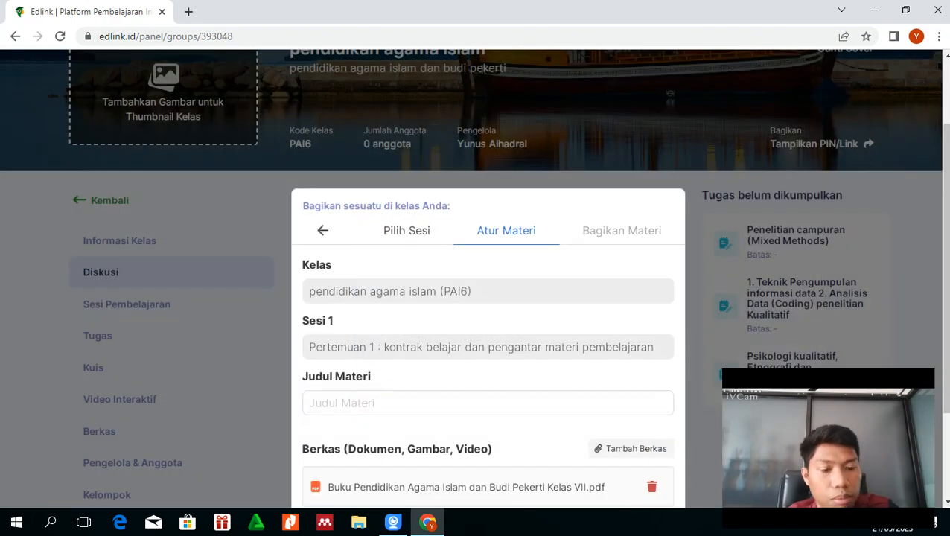
Enter "silahkan download bukunya dan pelajari" as the material title (Judul Materi) and continue to the sharing stage
{"action": "scroll", "coordinate": [473, 277], "scroll_direction": "down", "scroll_amount": 2}
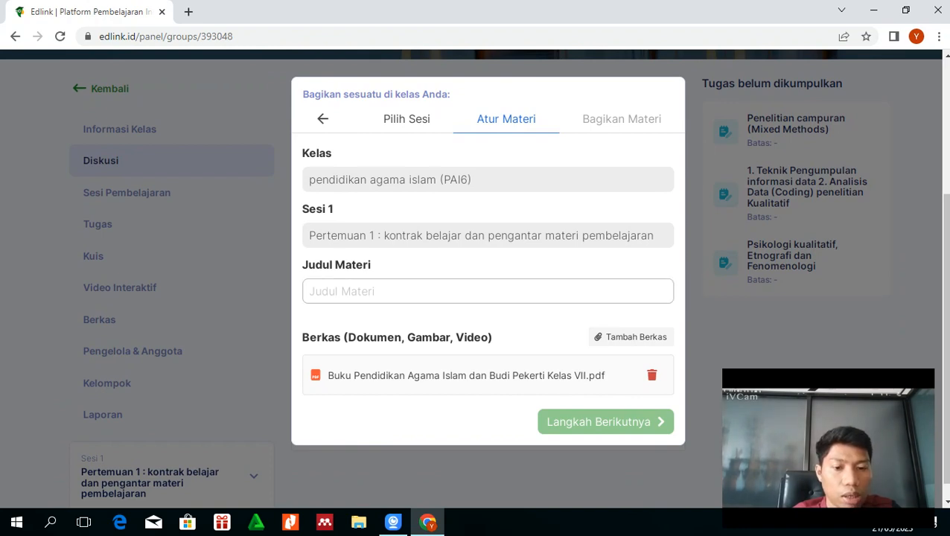
{"action": "left_click", "coordinate": [487, 291]}
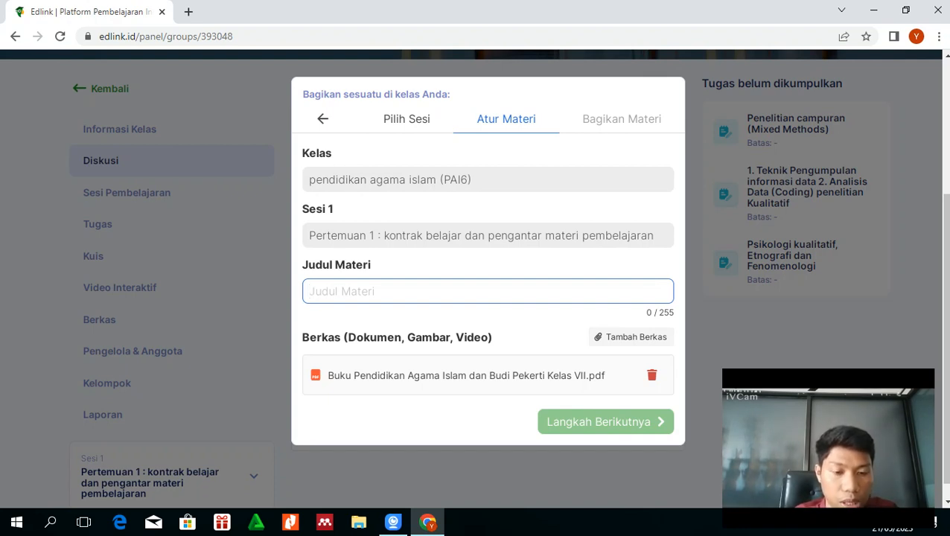
{"action": "type", "text": "sia"}
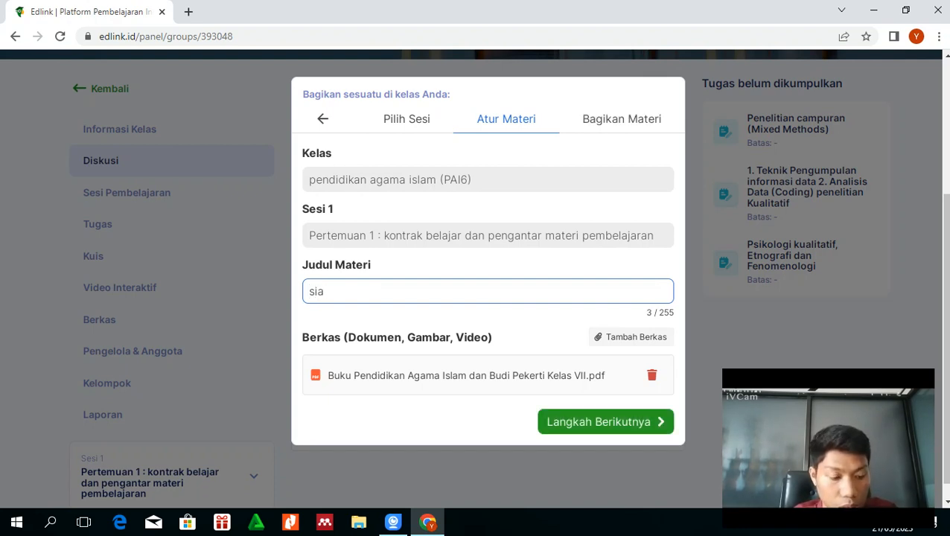
{"action": "key", "text": "BackSpace"}
{"action": "type", "text": "la"}
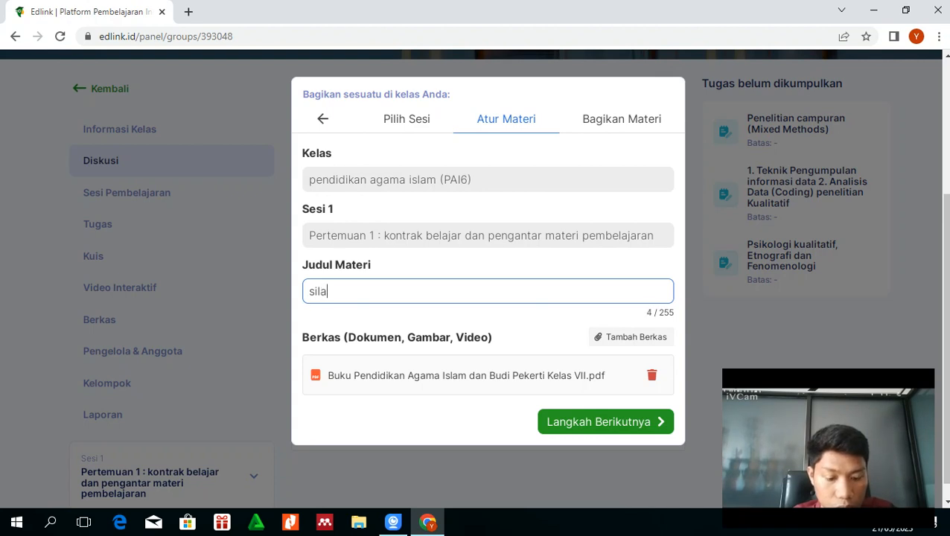
{"action": "type", "text": "hkan down"}
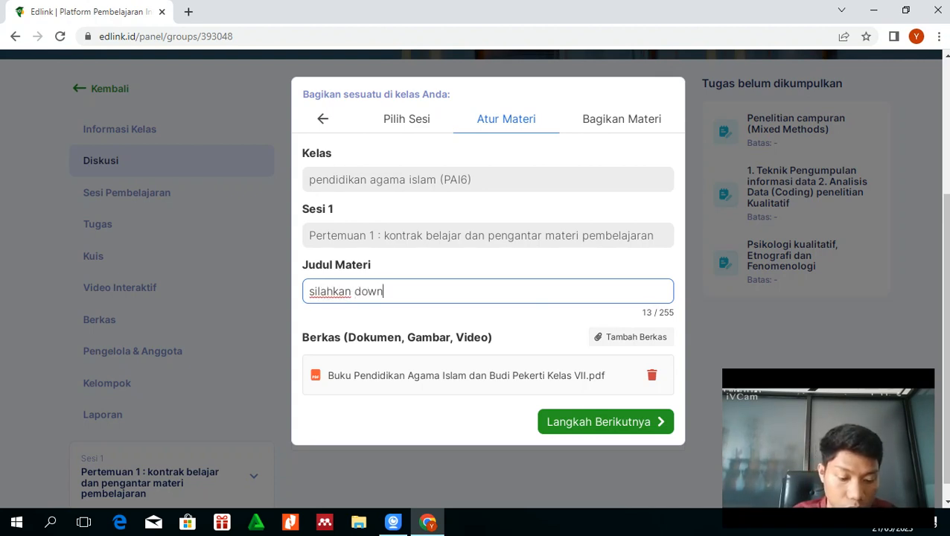
{"action": "type", "text": "load buk"}
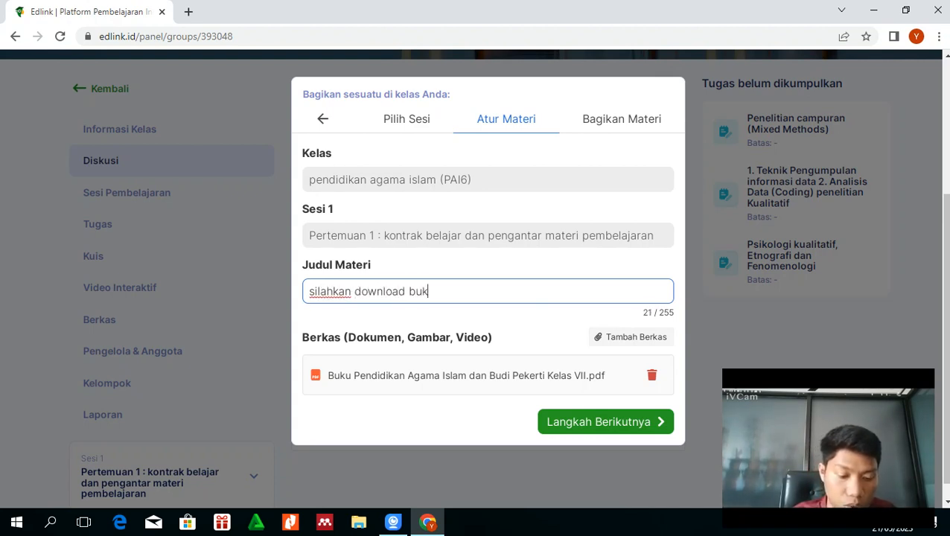
{"action": "type", "text": "unya"}
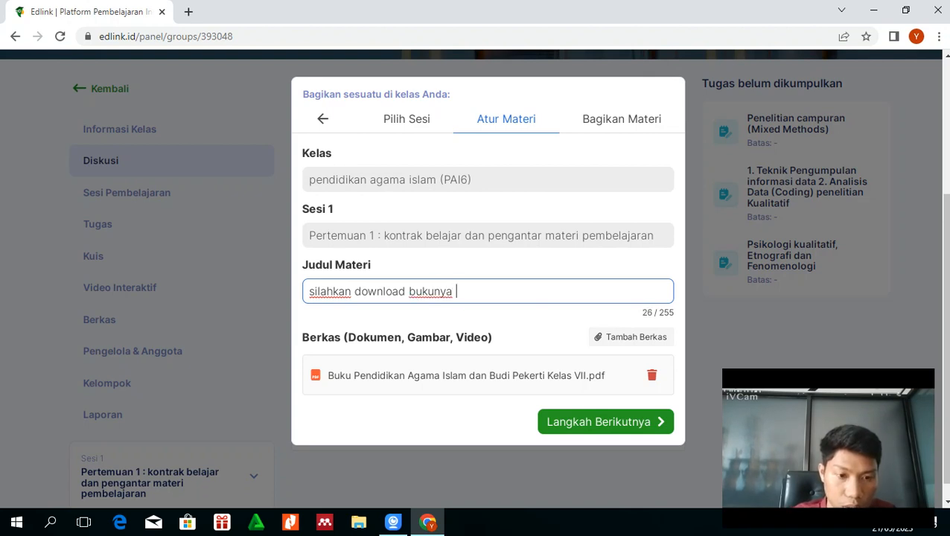
{"action": "type", "text": " dan pe"}
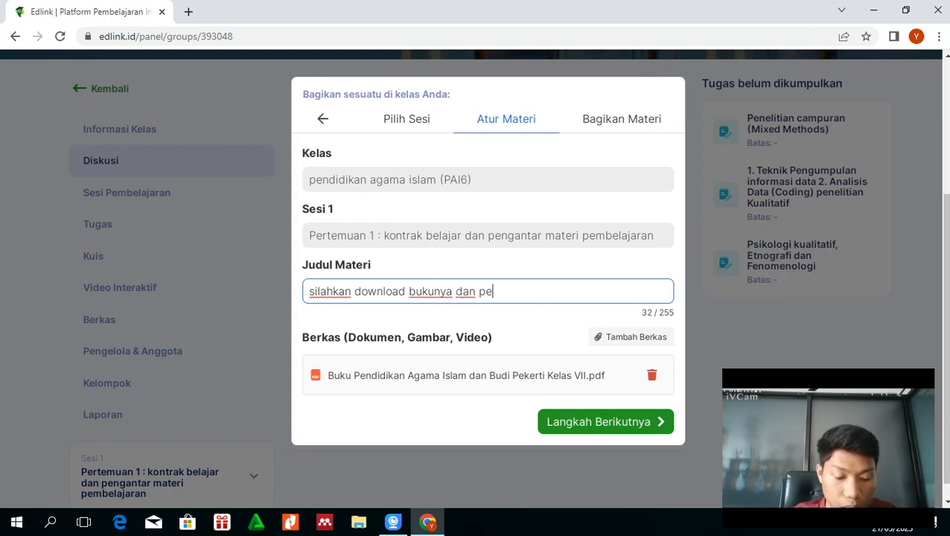
{"action": "type", "text": "lajari"}
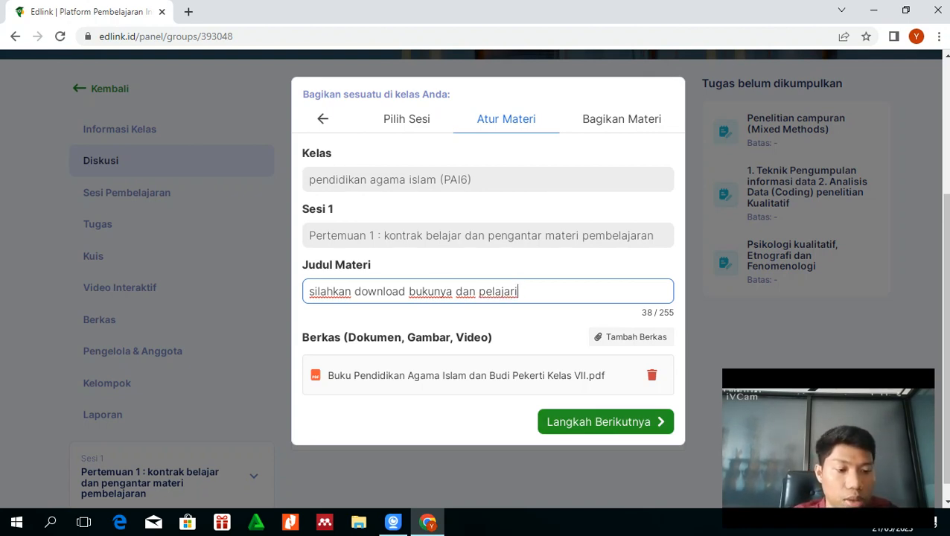
{"action": "left_click", "coordinate": [605, 422]}
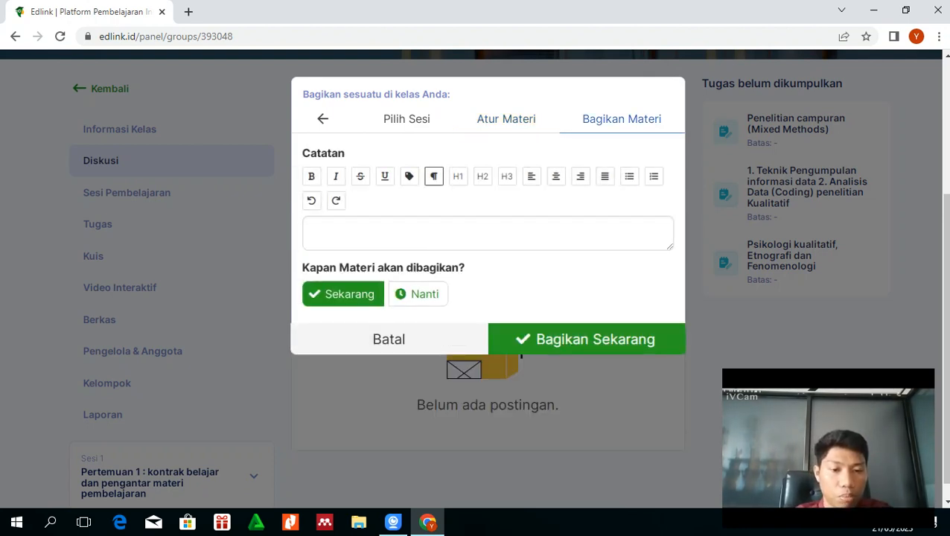
Try scheduling the material's sharing (Nanti) for 5/27/2023 and look through the hour and minute choices
{"action": "left_click", "coordinate": [417, 295]}
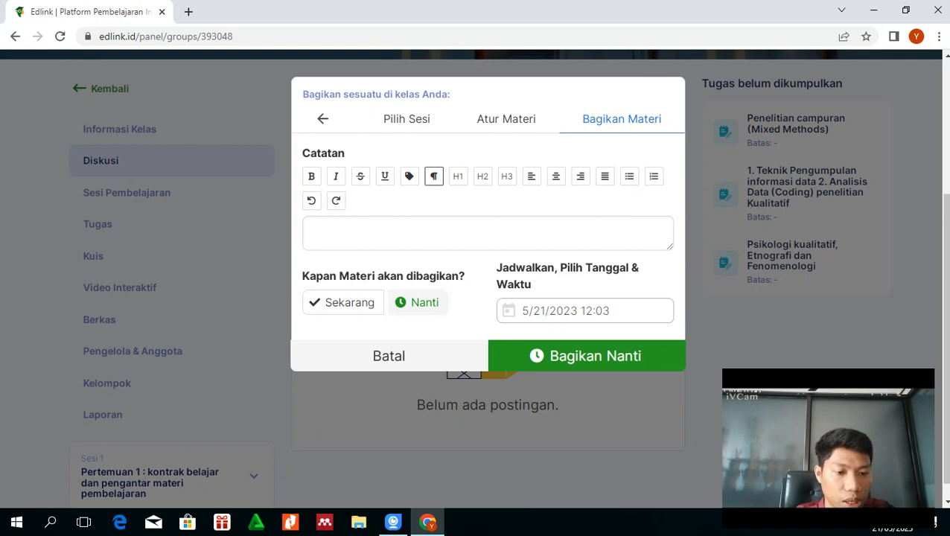
{"action": "left_click", "coordinate": [582, 310]}
{"action": "scroll", "coordinate": [477, 283], "scroll_direction": "down", "scroll_amount": 2}
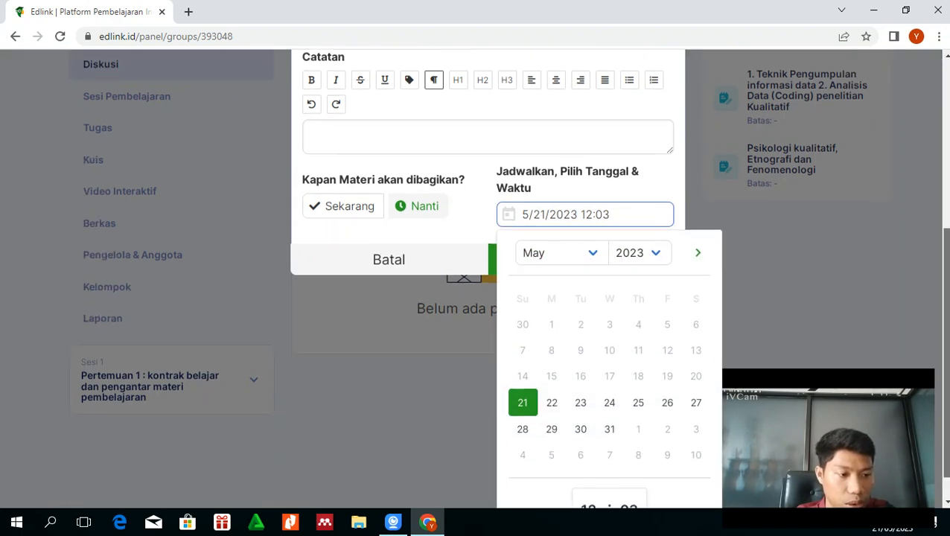
{"action": "left_click", "coordinate": [580, 369]}
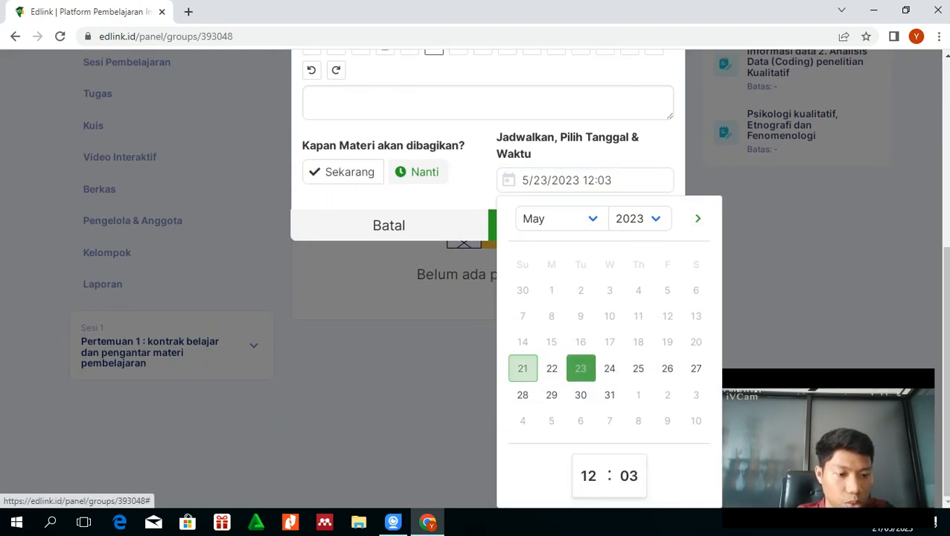
{"action": "left_click", "coordinate": [638, 369]}
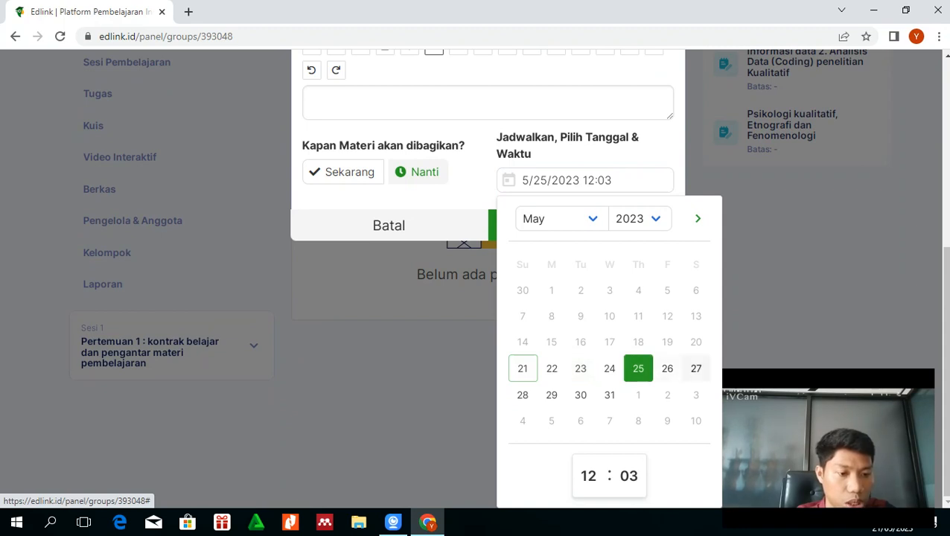
{"action": "left_click", "coordinate": [695, 368]}
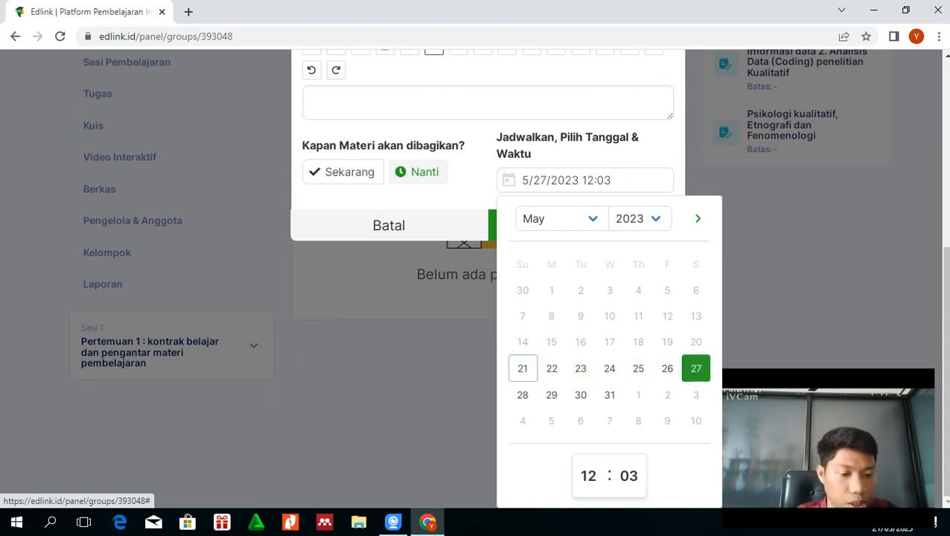
{"action": "left_click", "coordinate": [588, 475]}
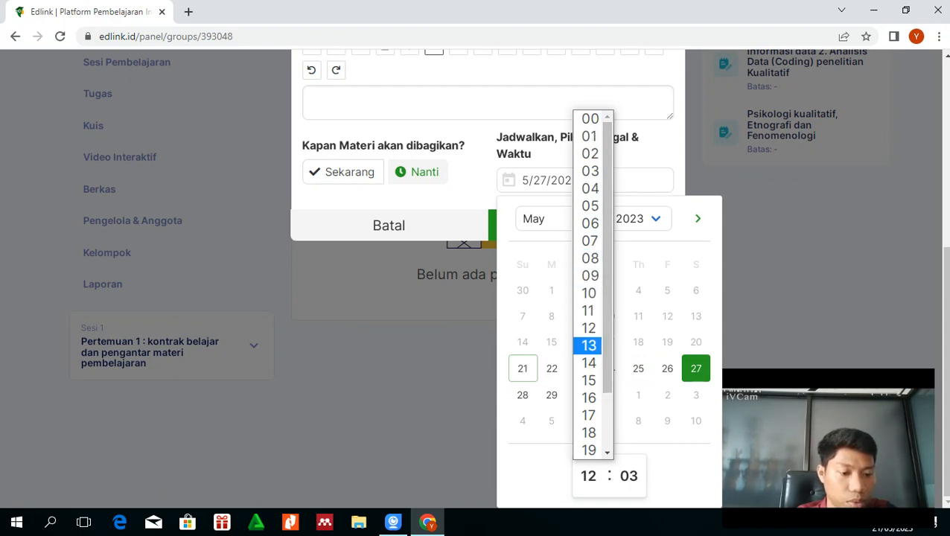
{"action": "left_click", "coordinate": [629, 476]}
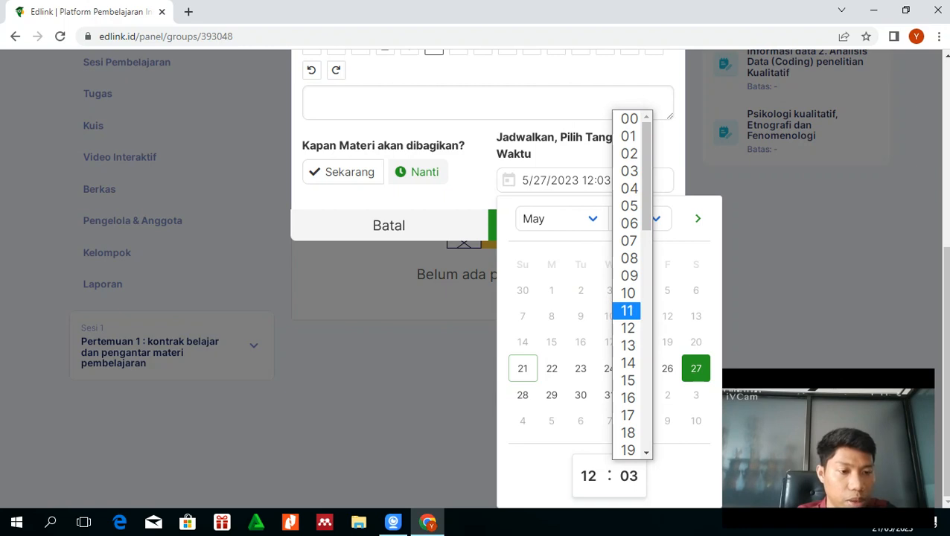
{"action": "key", "text": "Escape"}
{"action": "key", "text": "Escape"}
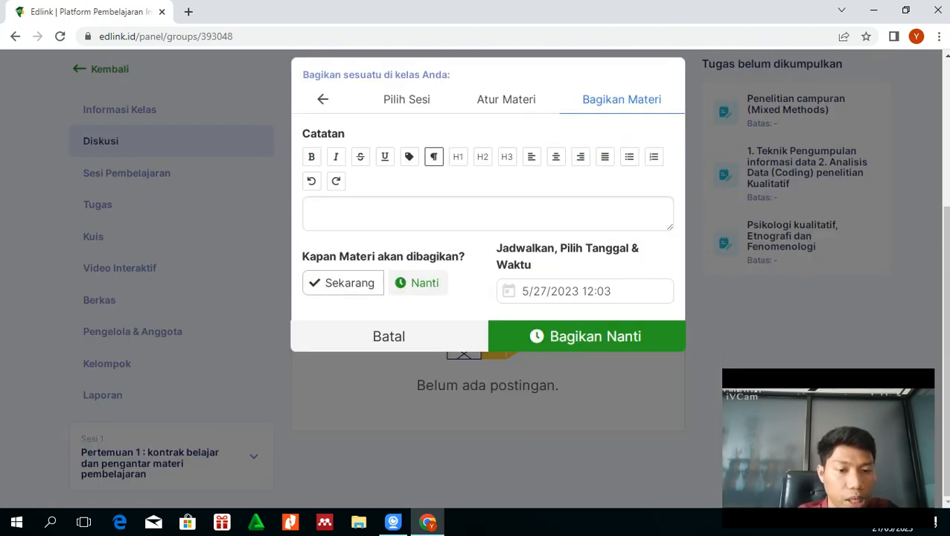
Set the material's sharing time to Sekarang and share it with the class immediately
{"action": "left_click", "coordinate": [343, 283]}
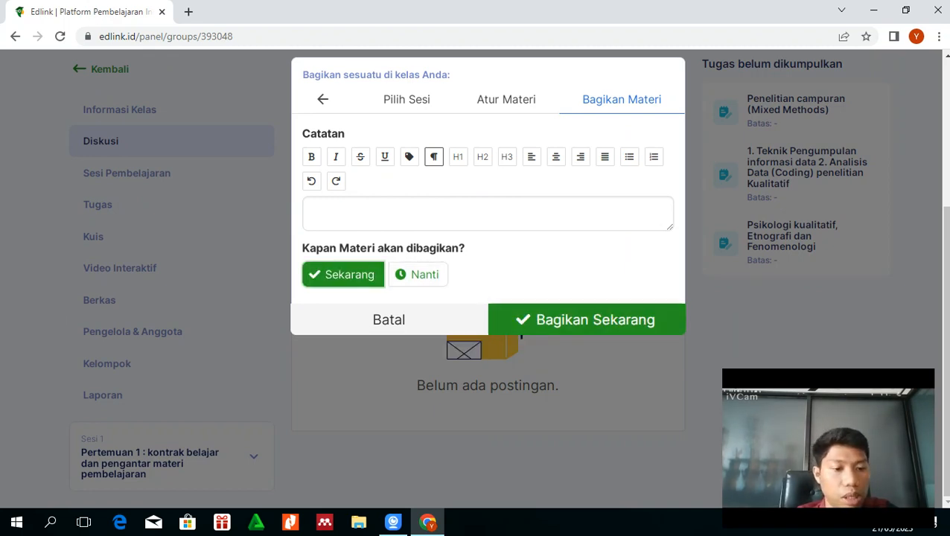
{"action": "left_click", "coordinate": [587, 320]}
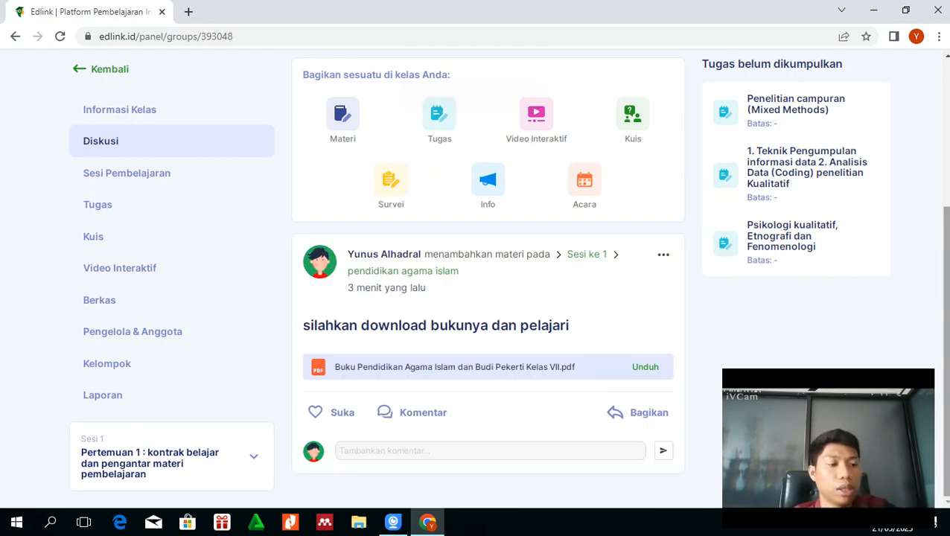
Open the class's Sesi Pembelajaran page and duplicate session 1 into the Umum class pendidikan agama islam (PAI6)
{"action": "scroll", "coordinate": [473, 279], "scroll_direction": "up", "scroll_amount": 1}
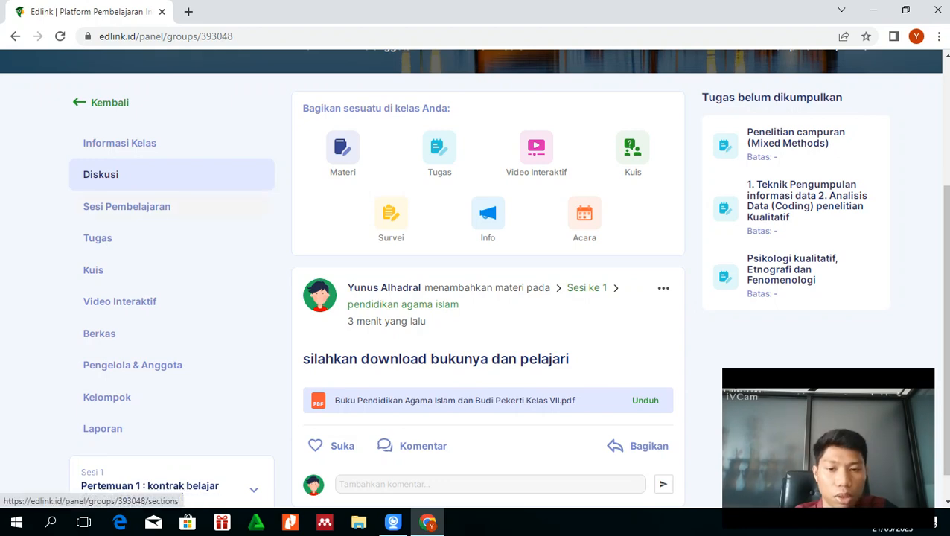
{"action": "left_click", "coordinate": [126, 206]}
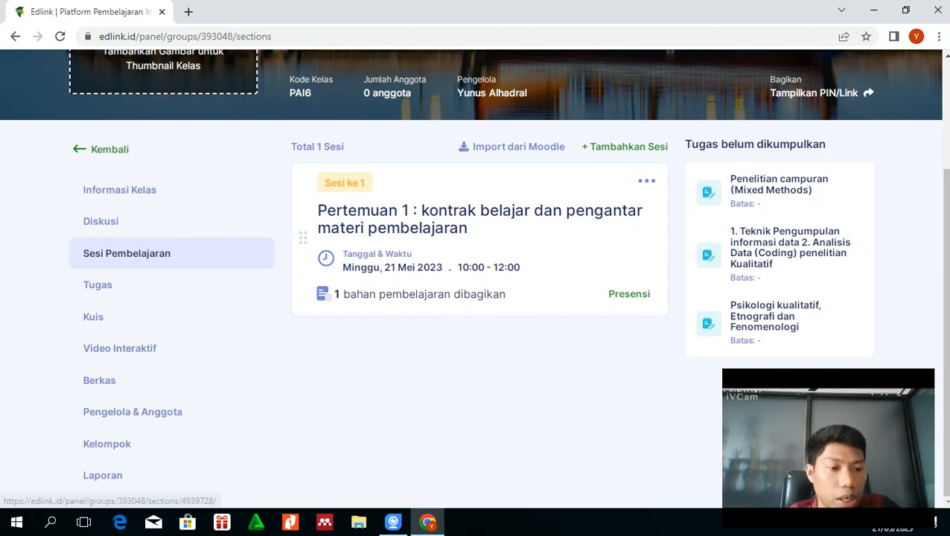
{"action": "left_click", "coordinate": [646, 180]}
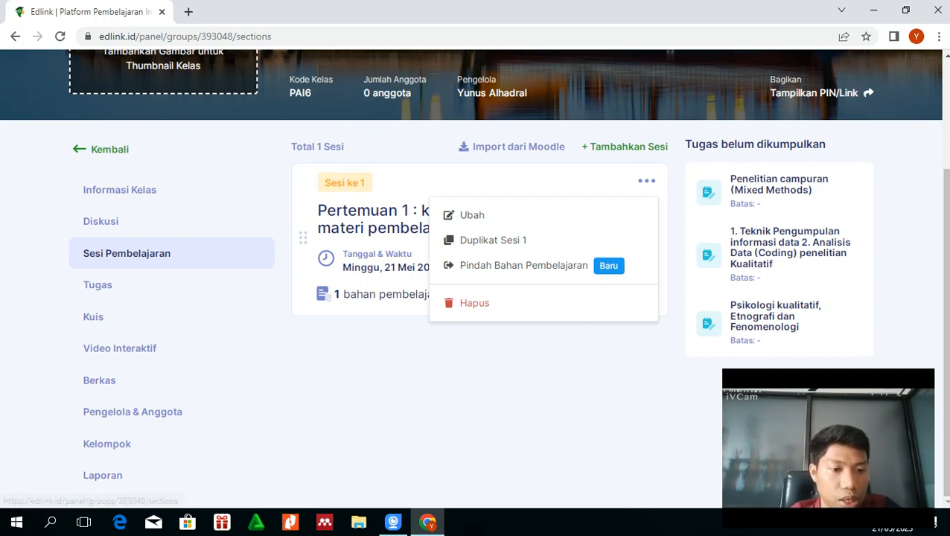
{"action": "left_click", "coordinate": [493, 240]}
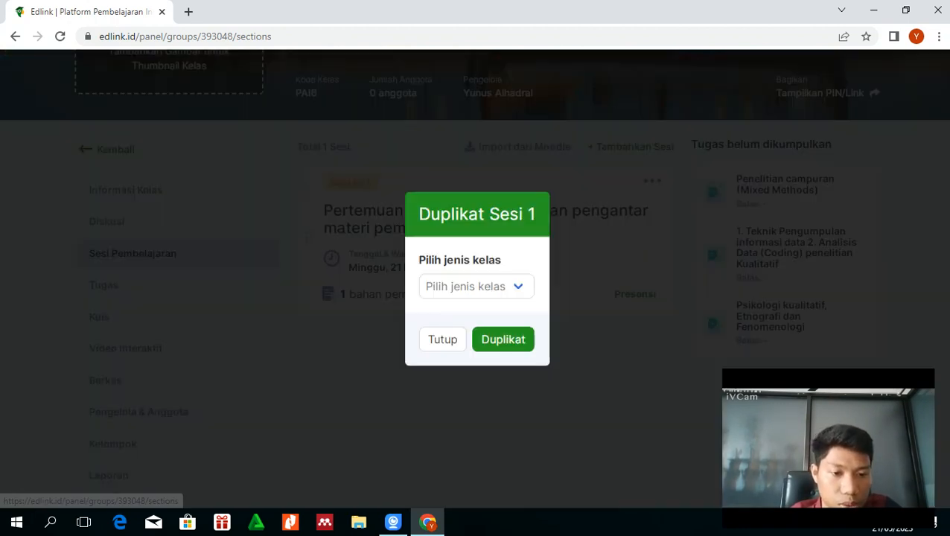
{"action": "left_click", "coordinate": [477, 287]}
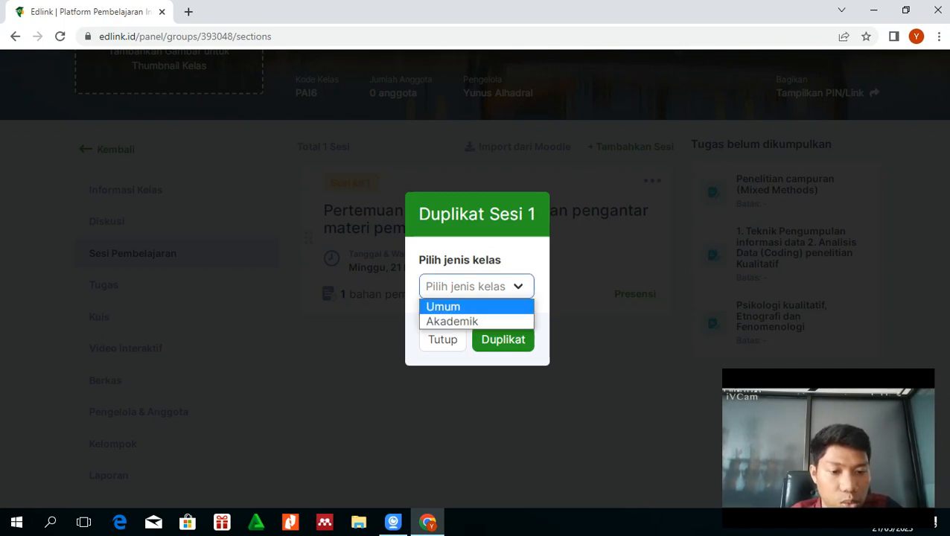
{"action": "left_click", "coordinate": [443, 307]}
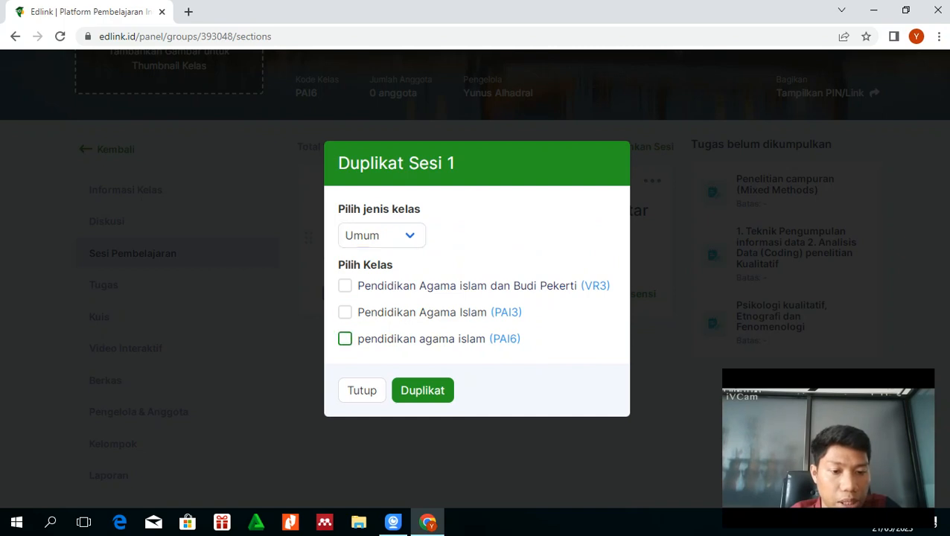
{"action": "left_click", "coordinate": [344, 339]}
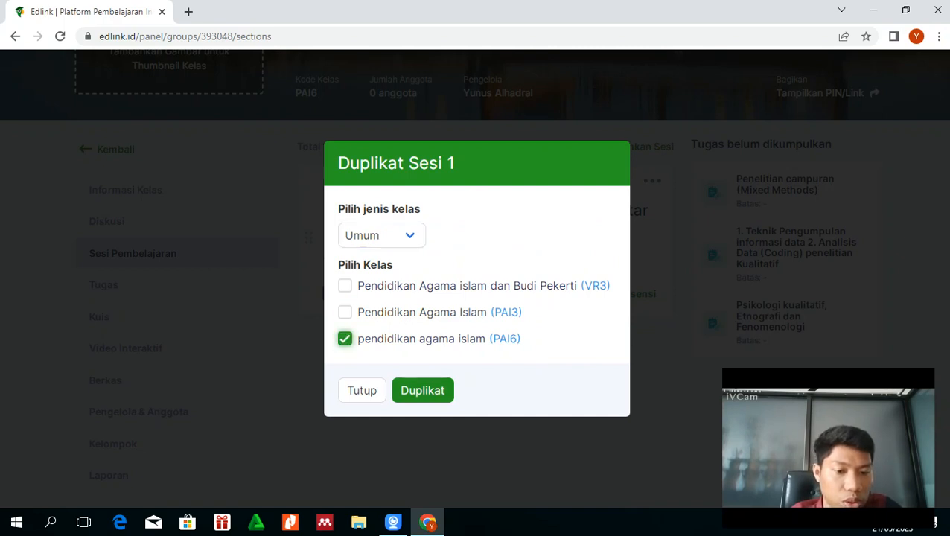
{"action": "left_click", "coordinate": [422, 390]}
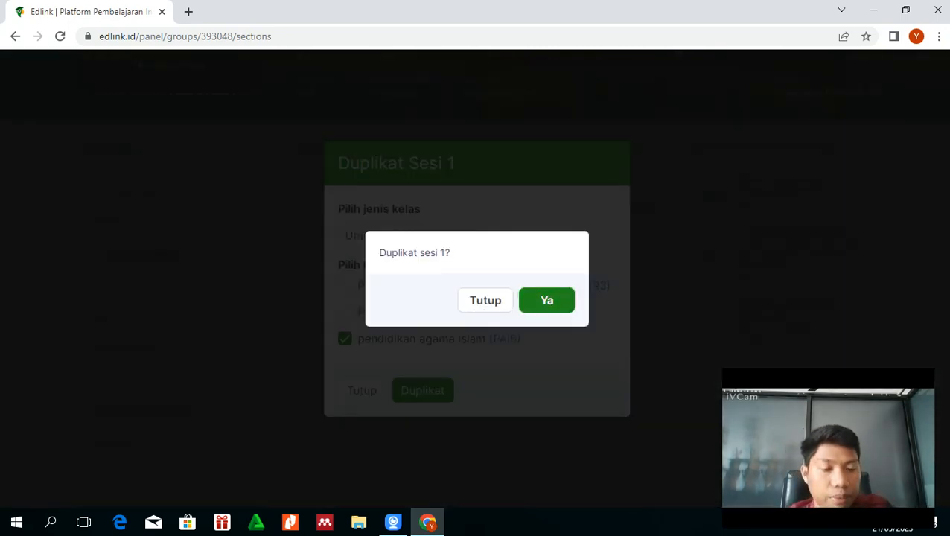
{"action": "left_click", "coordinate": [547, 300]}
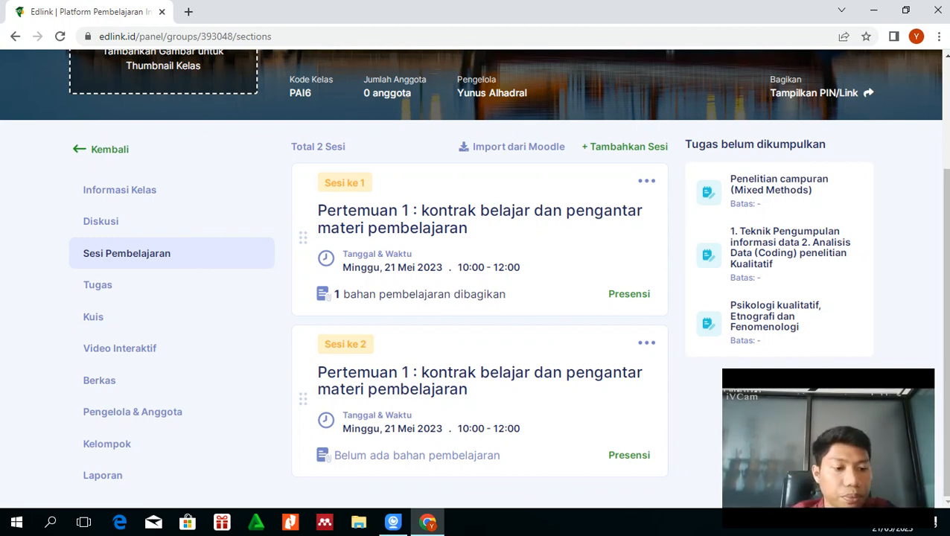
Delete the duplicated session, Sesi ke 2, from the class
{"action": "left_click", "coordinate": [646, 343]}
{"action": "left_click", "coordinate": [647, 342]}
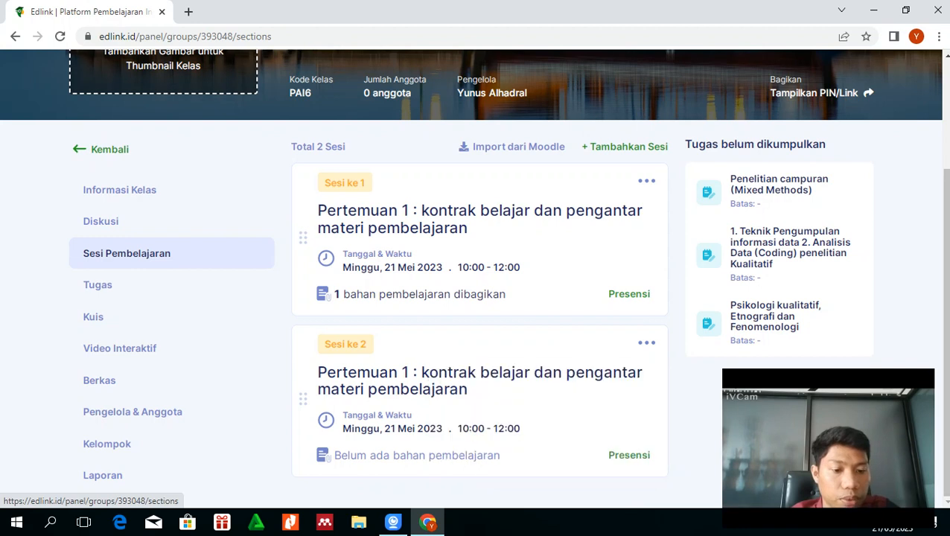
{"action": "left_click", "coordinate": [646, 342]}
{"action": "left_click", "coordinate": [646, 343]}
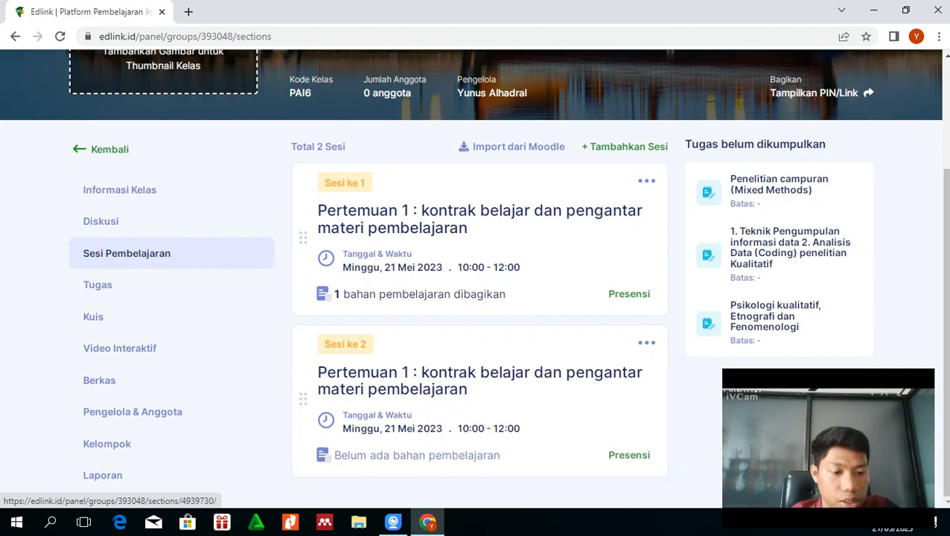
{"action": "left_click", "coordinate": [646, 342]}
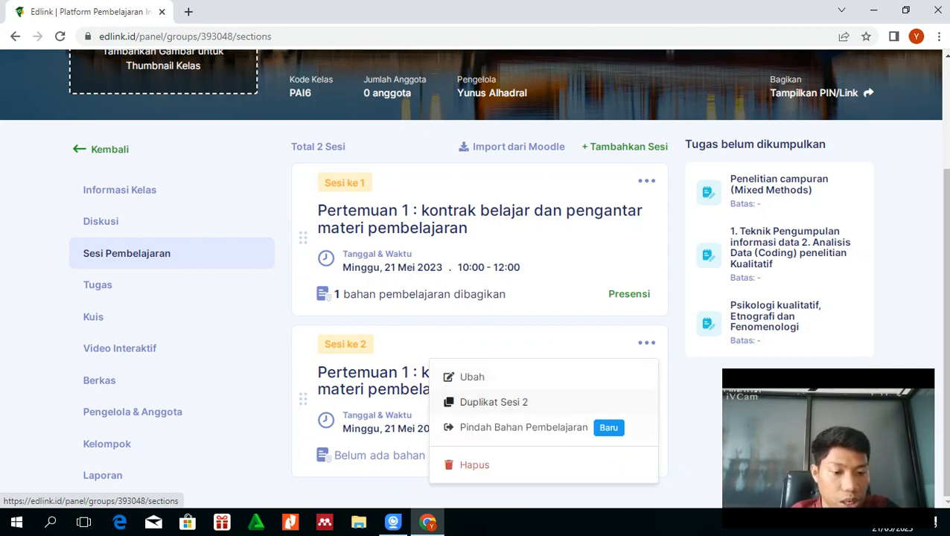
{"action": "left_click", "coordinate": [469, 465]}
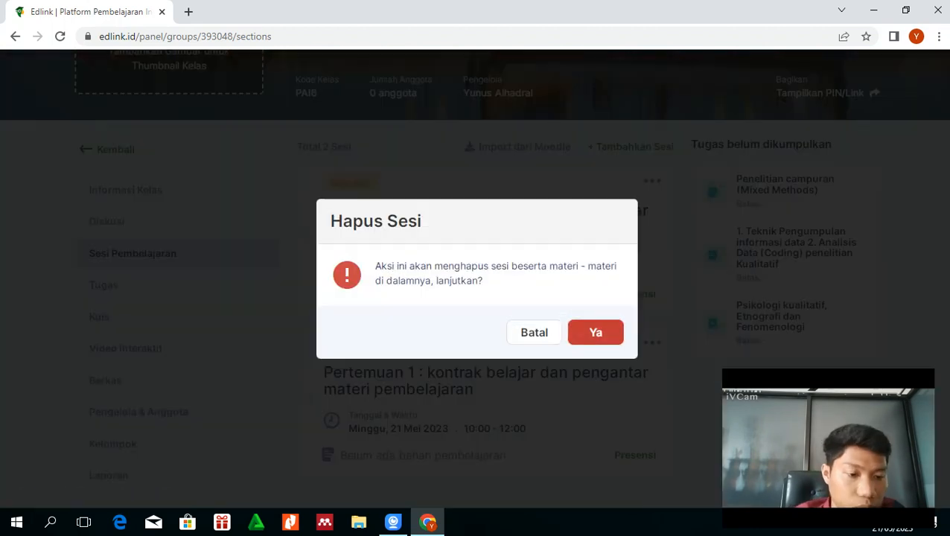
{"action": "left_click", "coordinate": [598, 333]}
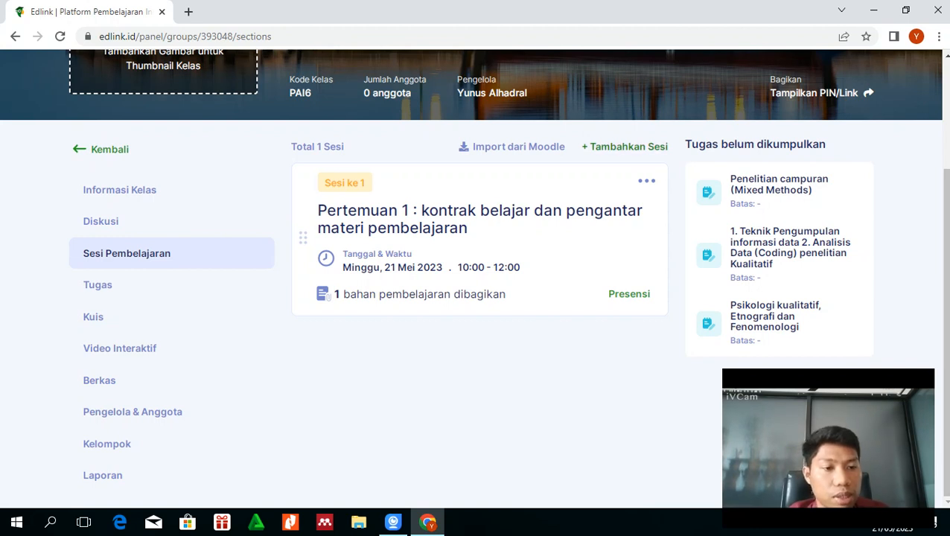
Start a new session dated 05/28/2023 with Waktu Mulai 13:05 and Waktu Berakhir 16:05
{"action": "left_click", "coordinate": [625, 147]}
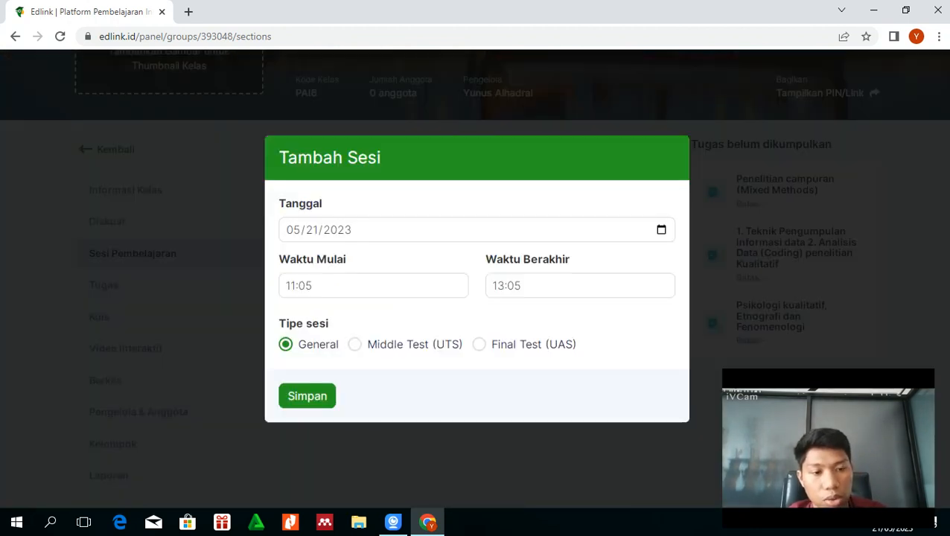
{"action": "left_click", "coordinate": [294, 230]}
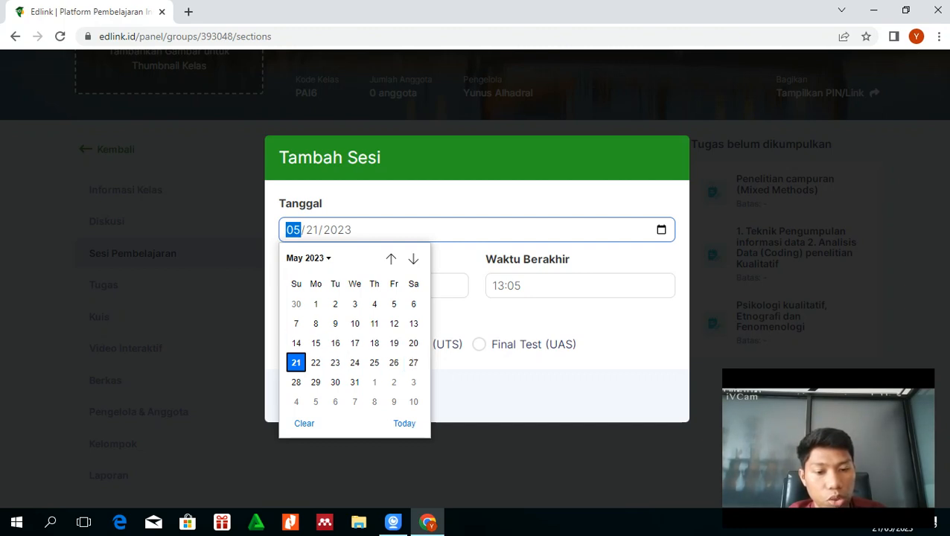
{"action": "left_click", "coordinate": [295, 382]}
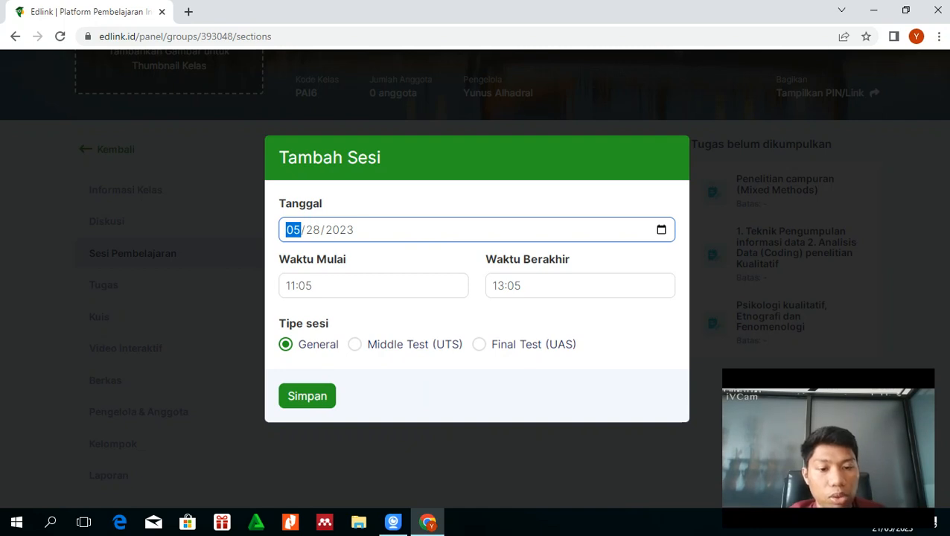
{"action": "left_click", "coordinate": [358, 286]}
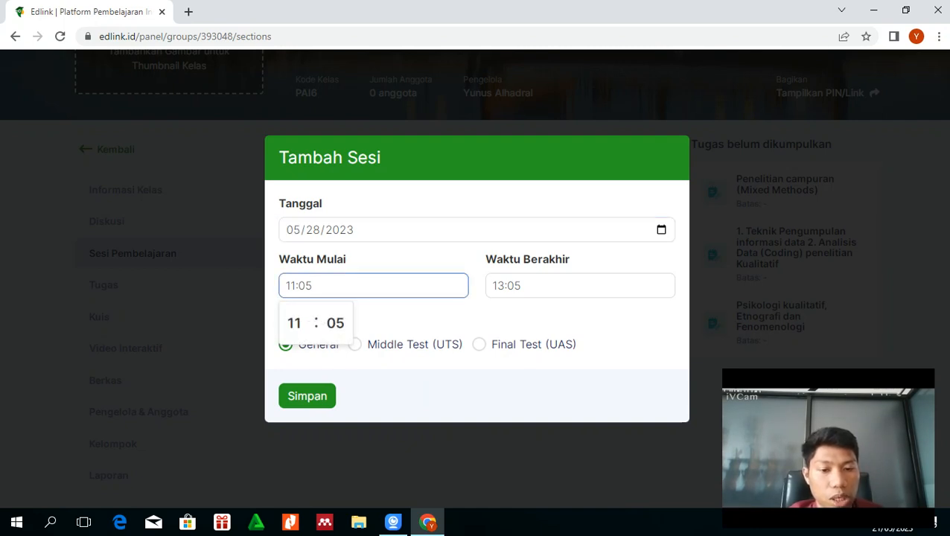
{"action": "left_click", "coordinate": [294, 322]}
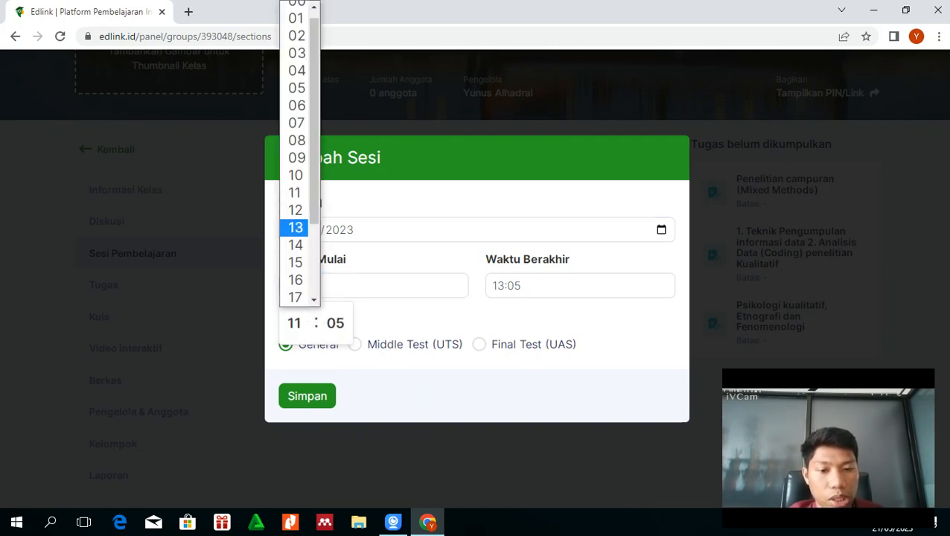
{"action": "left_click", "coordinate": [296, 228]}
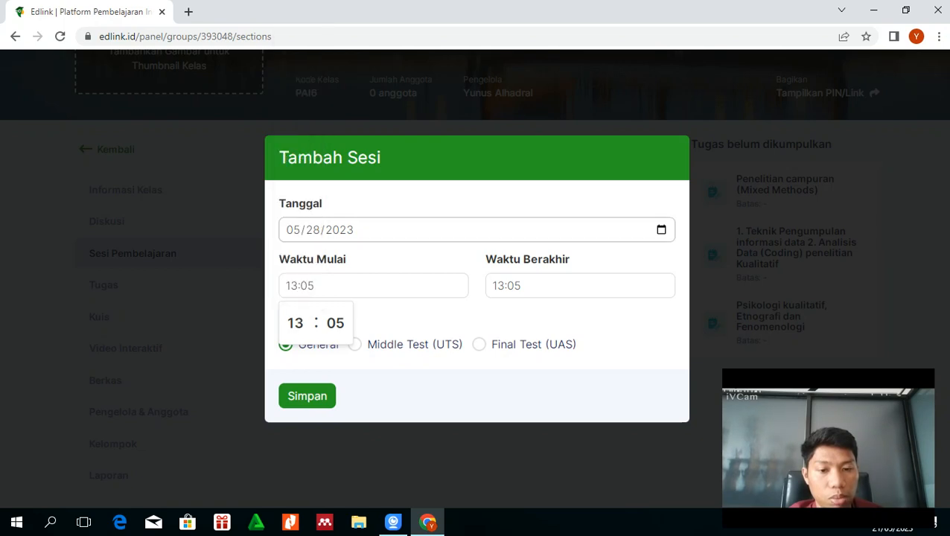
{"action": "left_click", "coordinate": [536, 286]}
{"action": "left_click", "coordinate": [502, 322]}
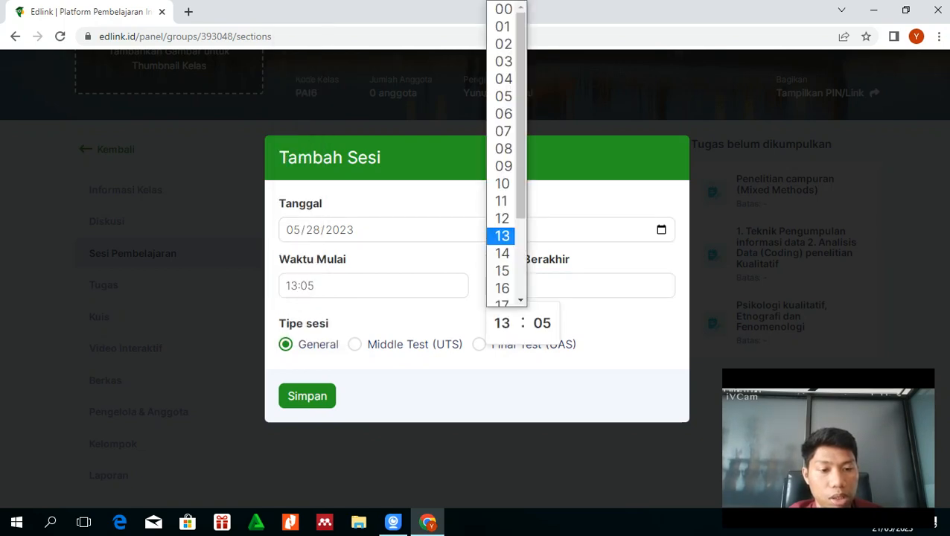
{"action": "left_click", "coordinate": [502, 280]}
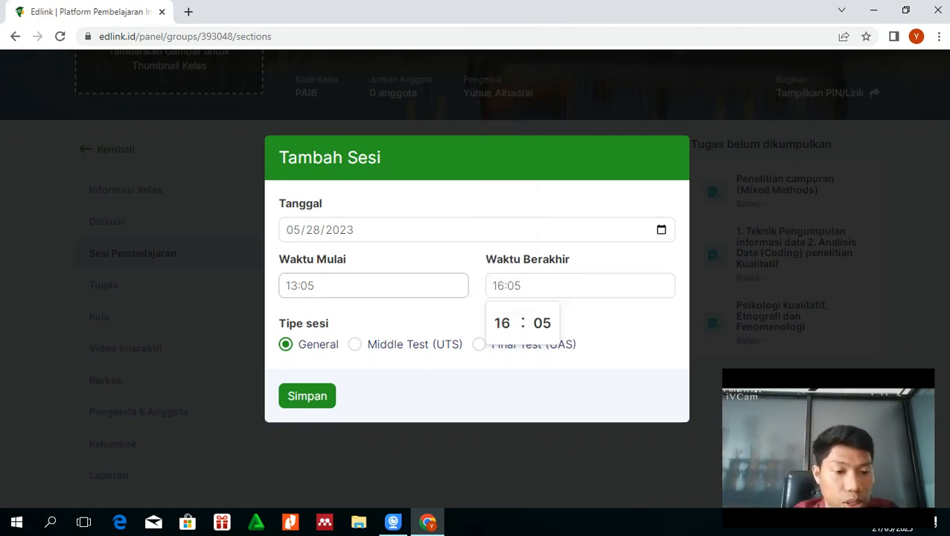
{"action": "left_click", "coordinate": [374, 286]}
{"action": "left_click", "coordinate": [405, 259]}
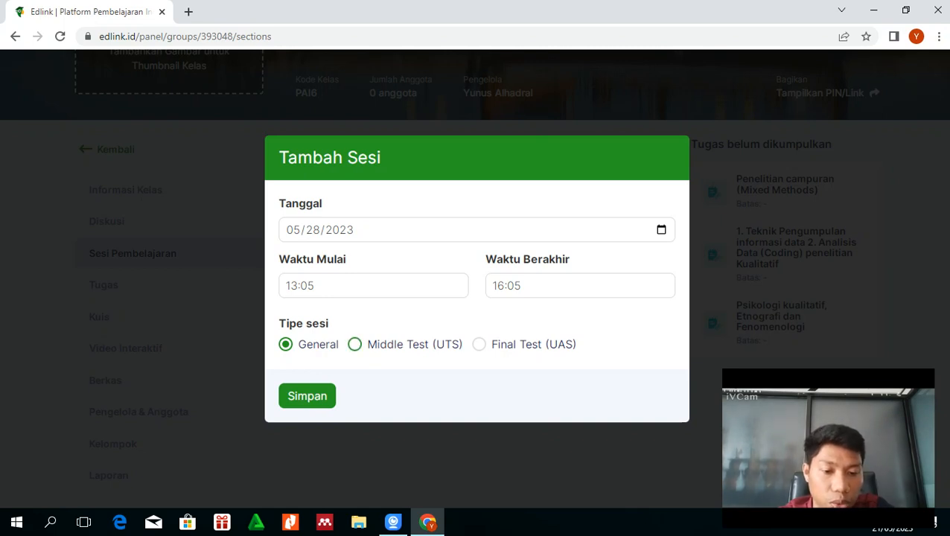
Try the Middle Test (UTS) and Final Test (UAS) session types, set the type to General, and save the session
{"action": "left_click", "coordinate": [354, 343]}
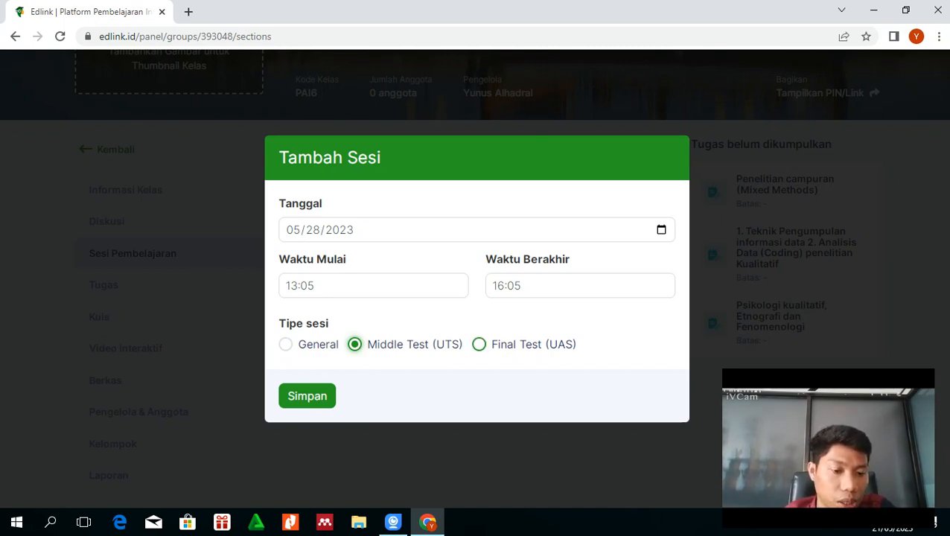
{"action": "left_click", "coordinate": [479, 344]}
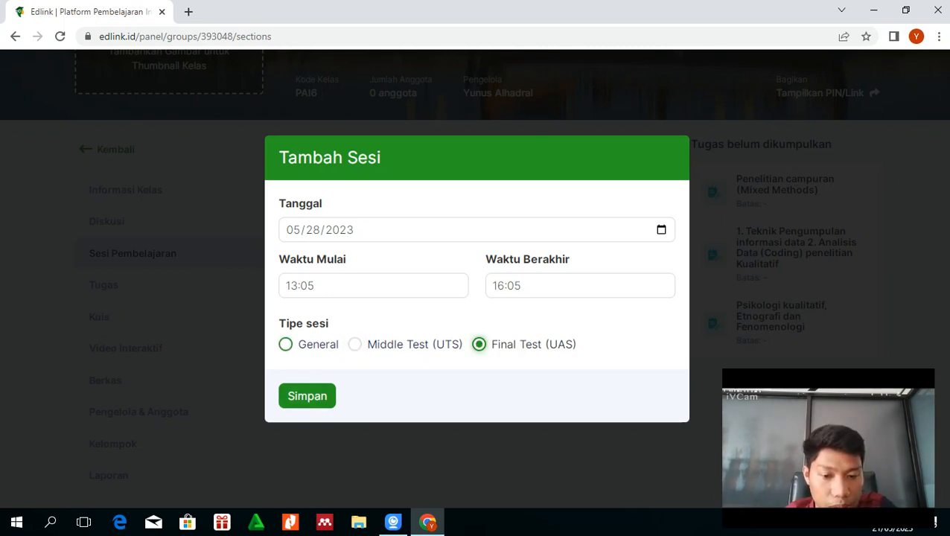
{"action": "left_click", "coordinate": [286, 344]}
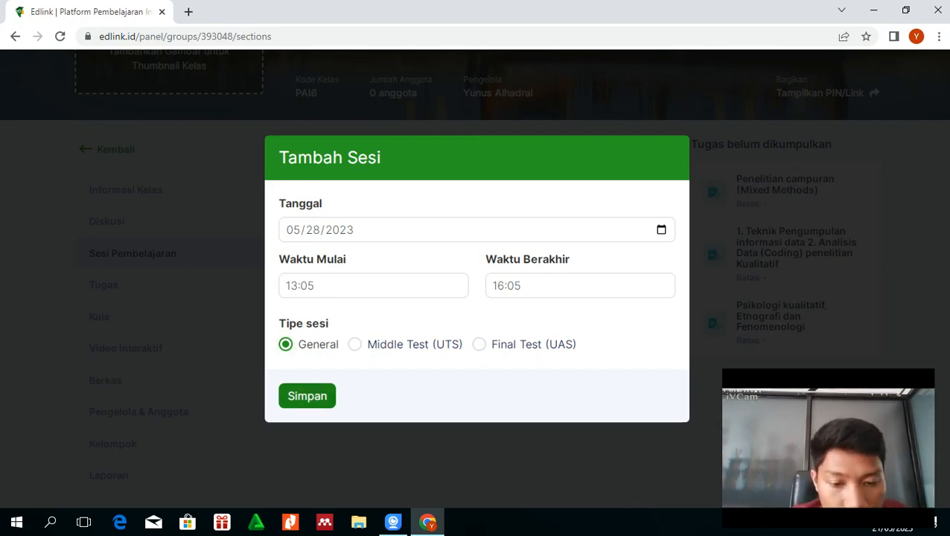
{"action": "left_click", "coordinate": [287, 391]}
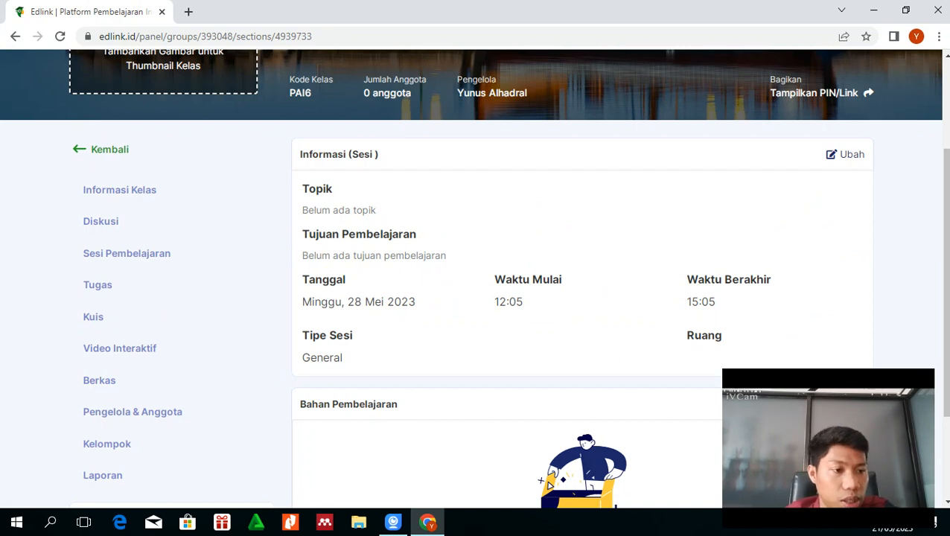
Set the new session's topic to "Pertemuan 2: Mengenal Lebih Dekat Allah Swt yang Sangat Indah Namanya", save it, and return to the session list
{"action": "left_click", "coordinate": [846, 155]}
{"action": "left_click", "coordinate": [582, 215]}
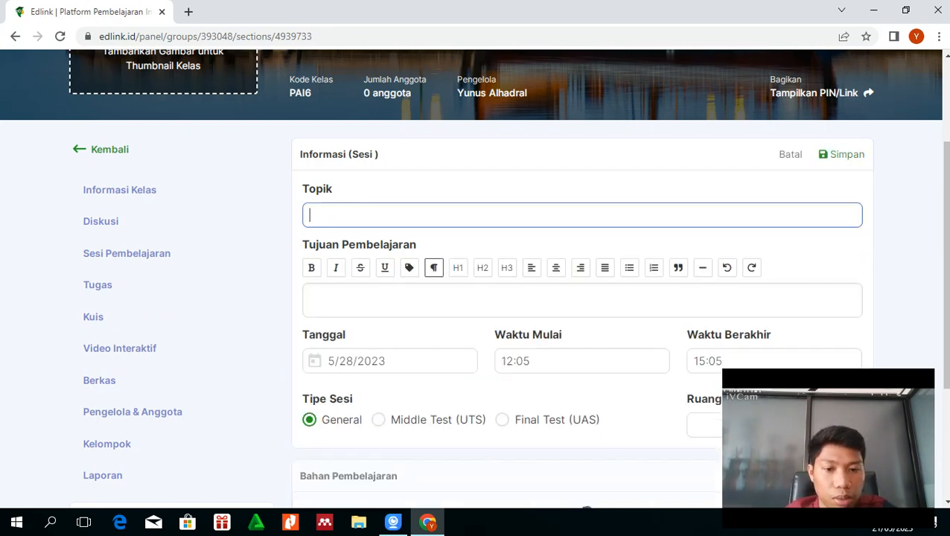
{"action": "type", "text": "O"}
{"action": "key", "text": "BackSpace"}
{"action": "type", "text": "P"}
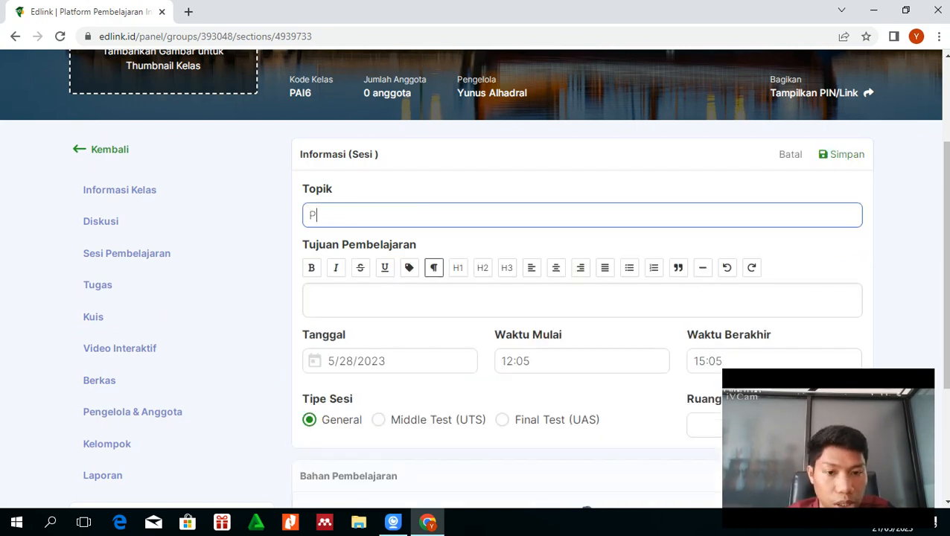
{"action": "type", "text": "ert"}
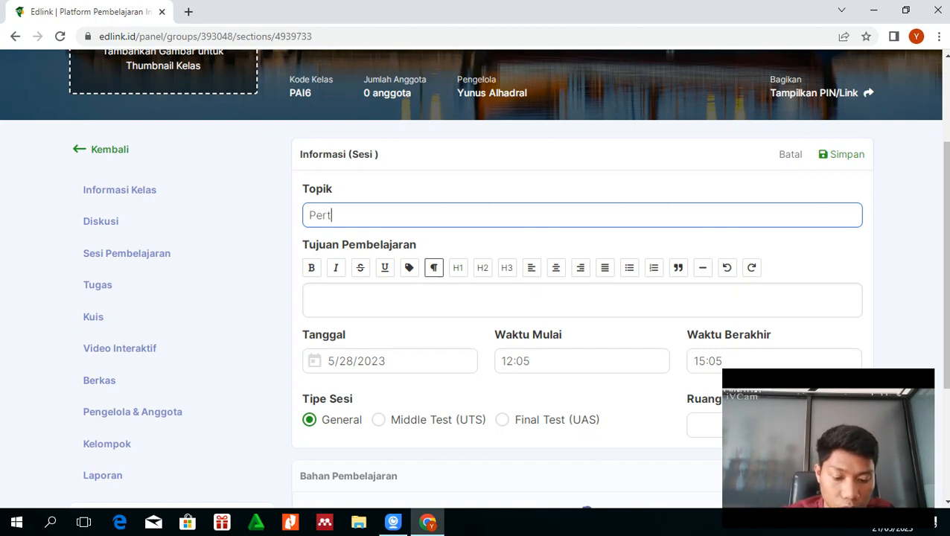
{"action": "type", "text": "ewmu"}
{"action": "key", "text": "BackSpace"}
{"action": "key", "text": "BackSpace"}
{"action": "key", "text": "BackSpace"}
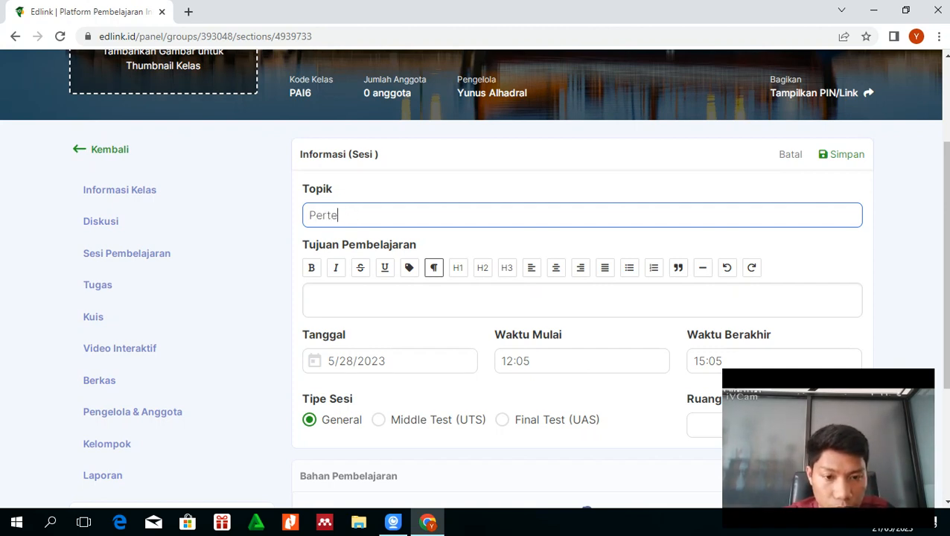
{"action": "type", "text": "muan "}
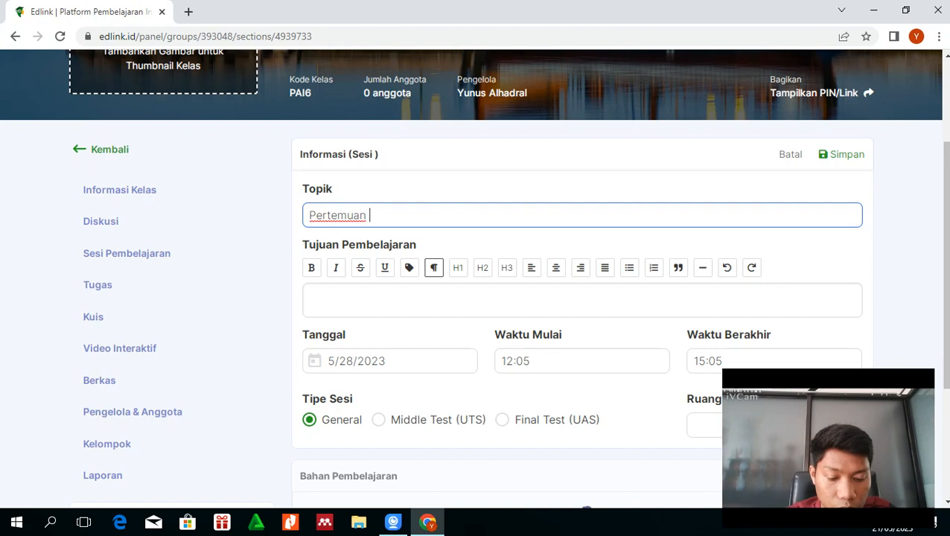
{"action": "type", "text": "2:"}
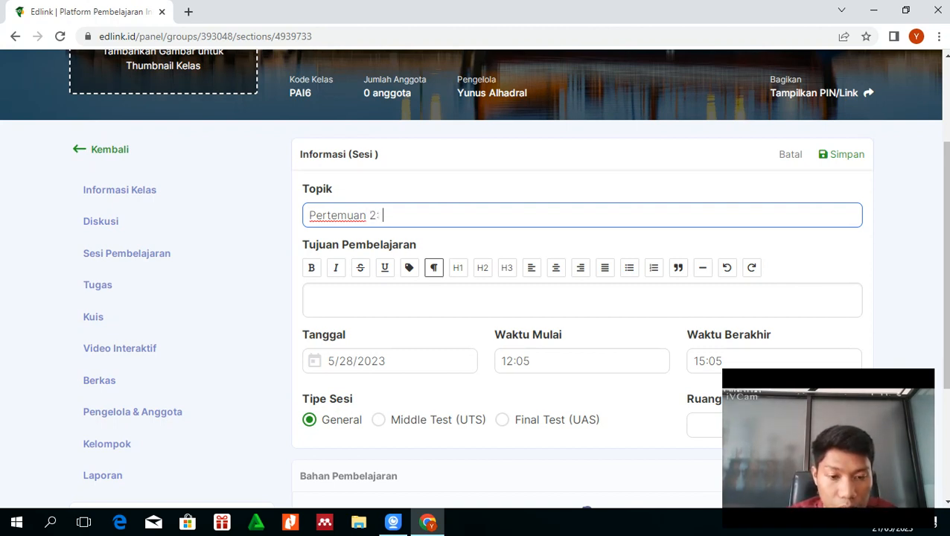
{"action": "type", "text": " Mengen"}
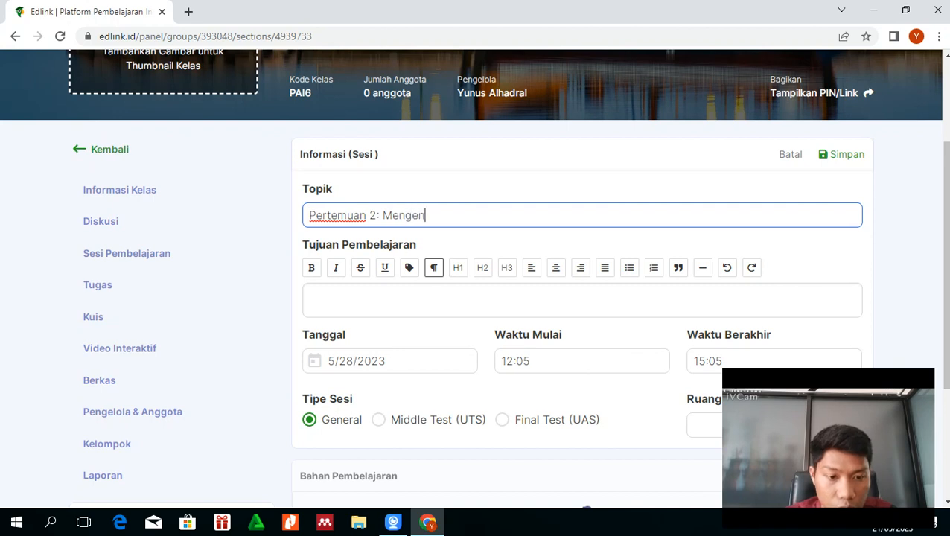
{"action": "type", "text": "al Lei"}
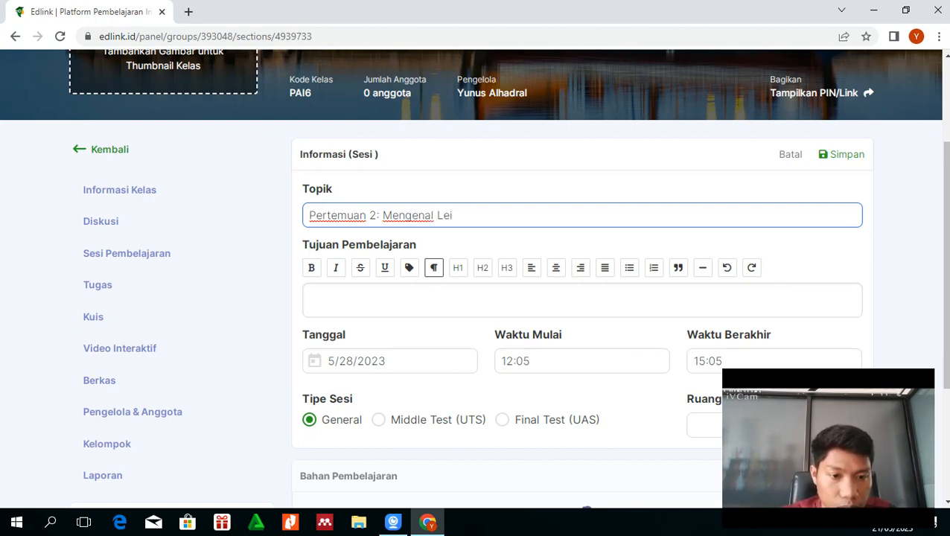
{"action": "key", "text": "BackSpace"}
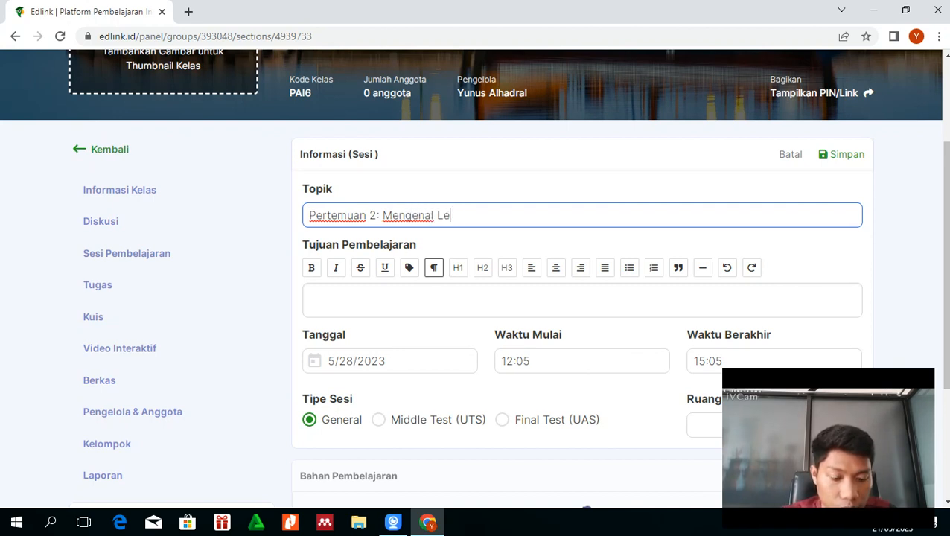
{"action": "type", "text": "bih Dekat AL"}
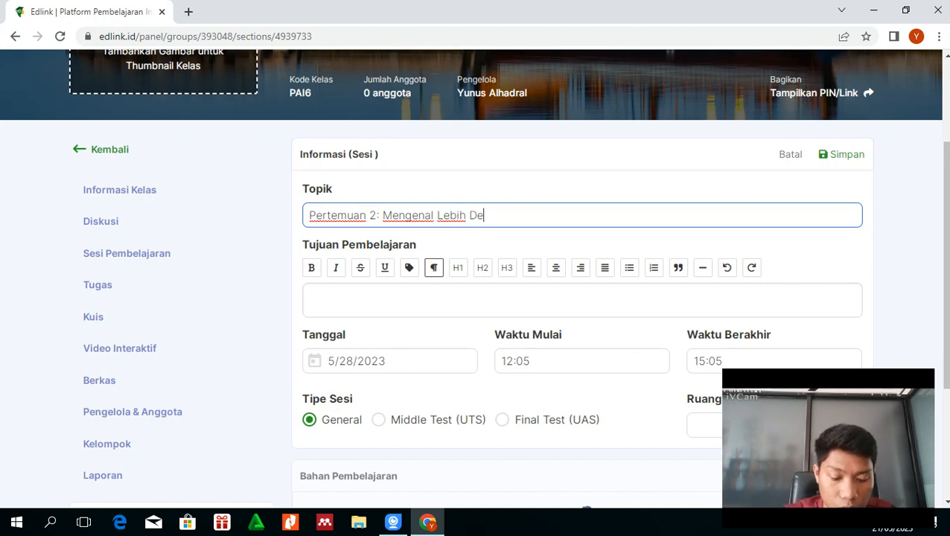
{"action": "type", "text": "LAH"}
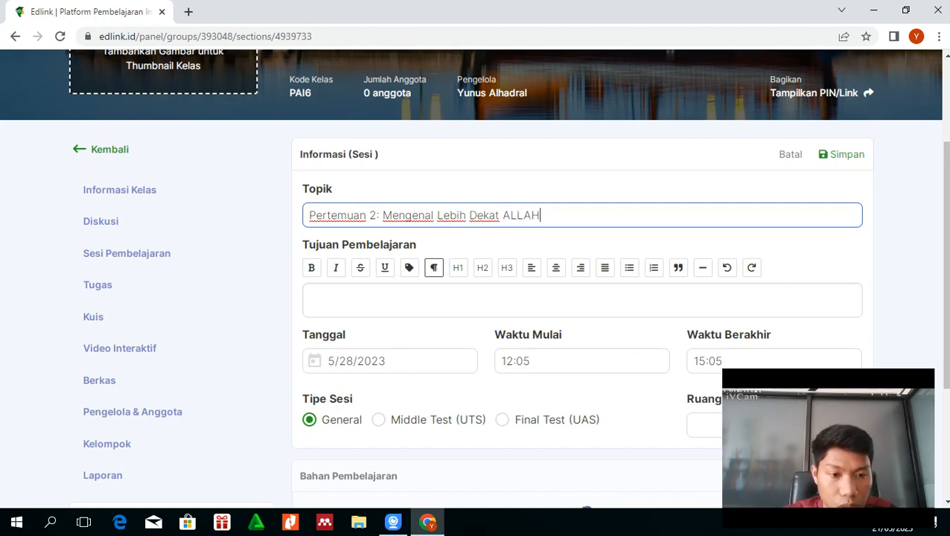
{"action": "key", "text": "BackSpace"}
{"action": "key", "text": "BackSpace"}
{"action": "key", "text": "BackSpace"}
{"action": "key", "text": "BackSpace"}
{"action": "type", "text": "llah S"}
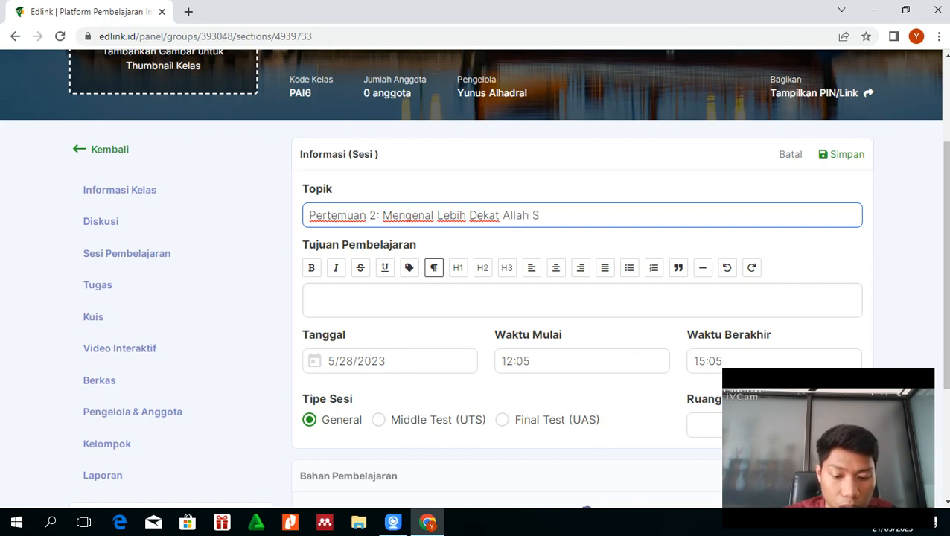
{"action": "type", "text": "wt yang"}
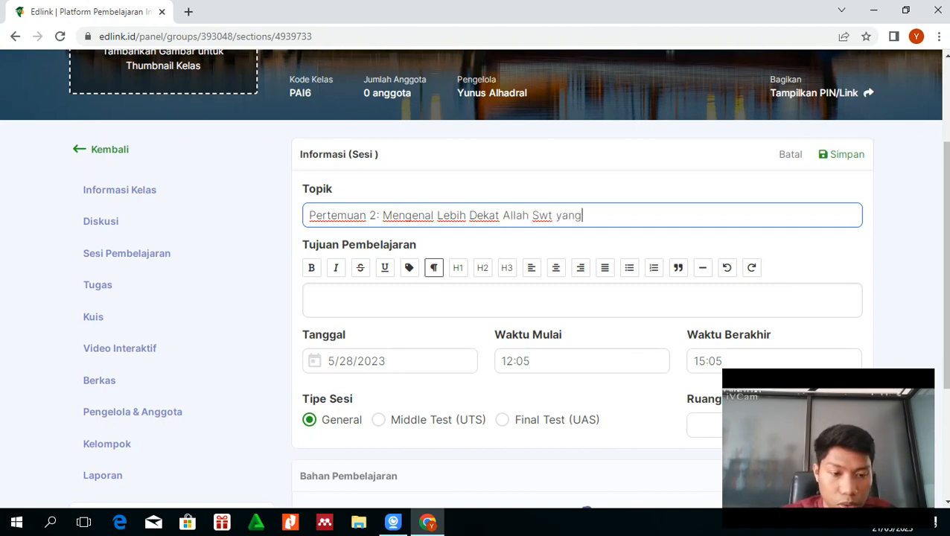
{"action": "type", "text": " Sang"}
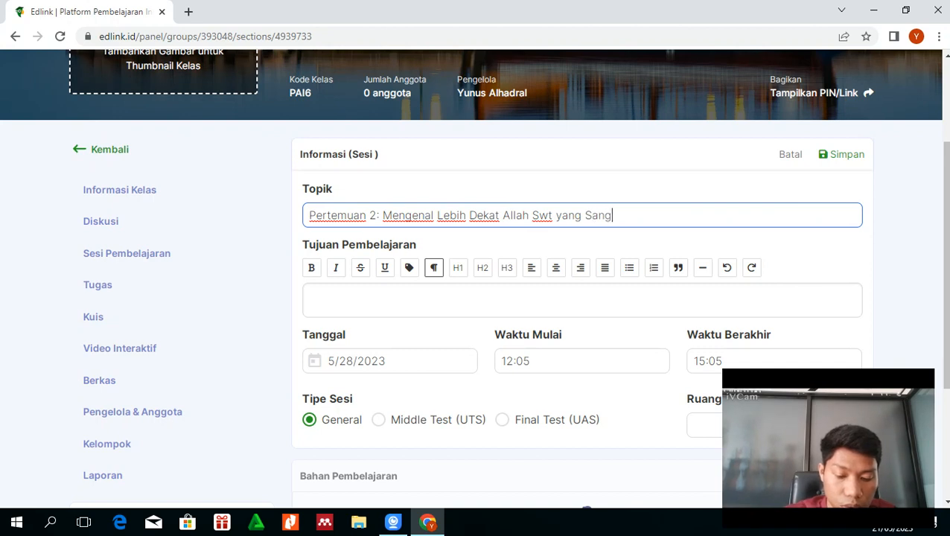
{"action": "type", "text": "at Inda"}
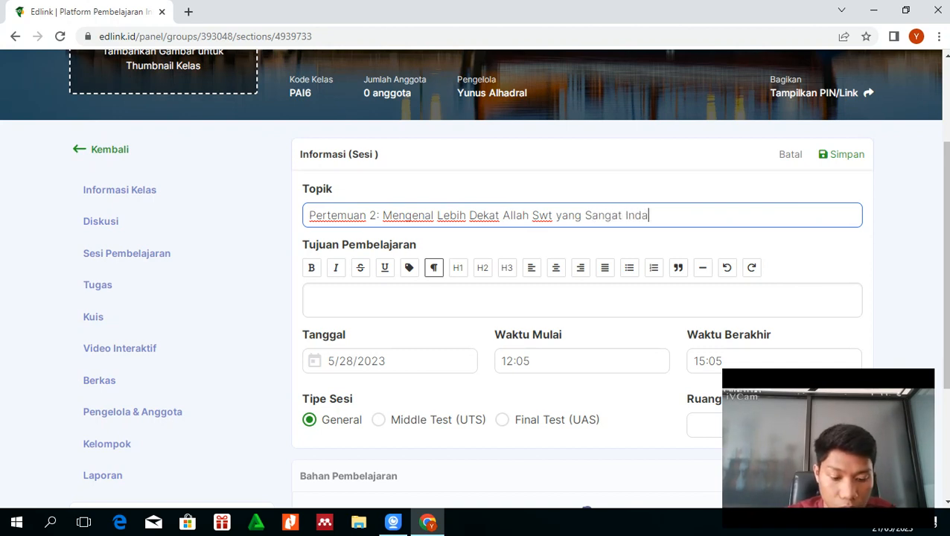
{"action": "type", "text": "h N"}
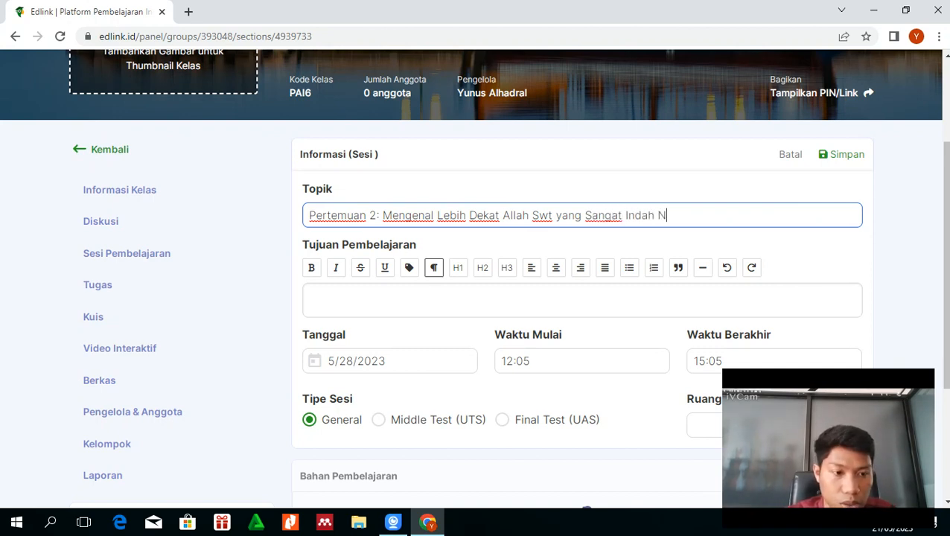
{"action": "type", "text": "amanya"}
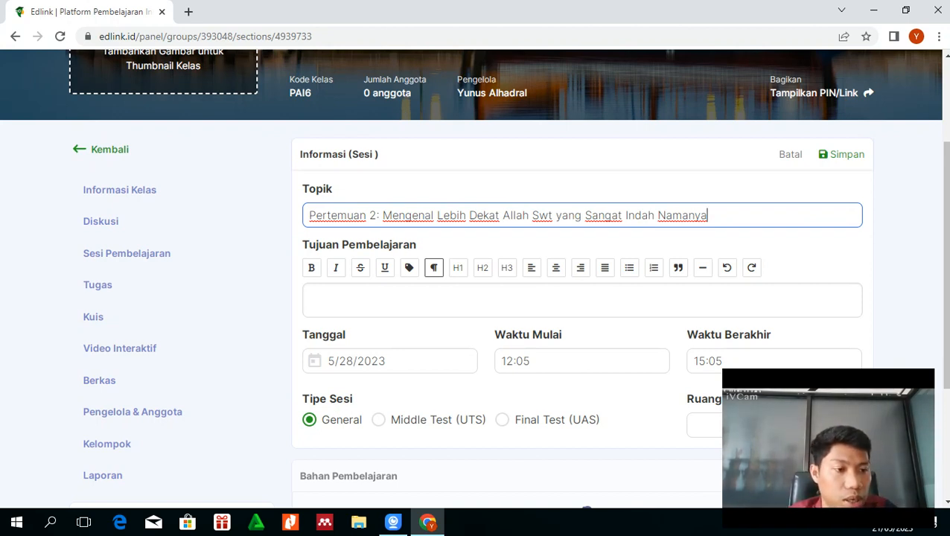
{"action": "left_click", "coordinate": [842, 154]}
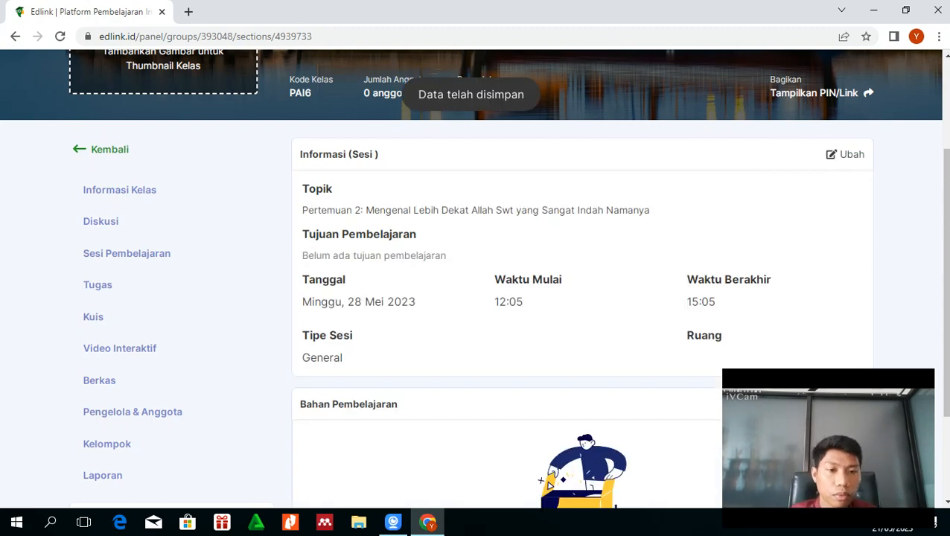
{"action": "left_click", "coordinate": [102, 150]}
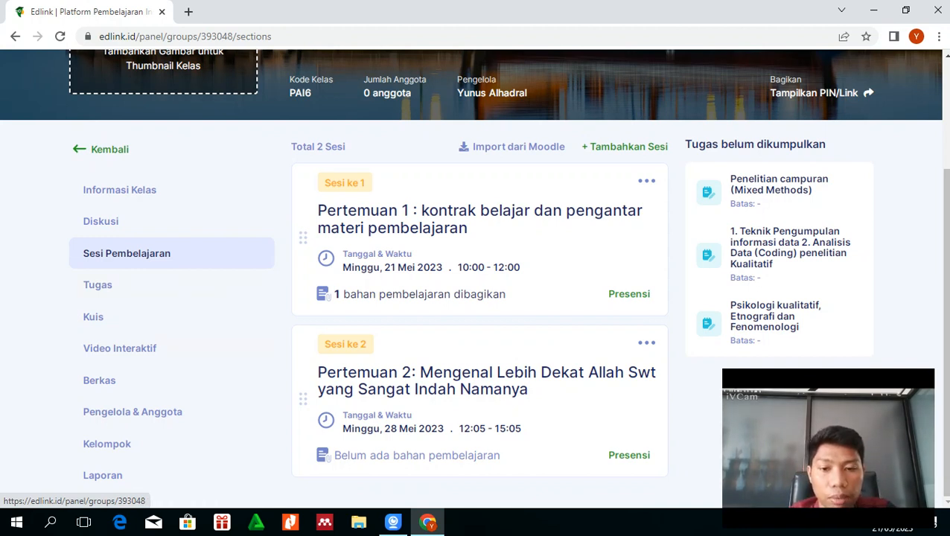
Start sharing a new Tugas from the class's Diskusi page, assign it to Sesi 2, and continue to the Atur Tugas stage
{"action": "left_click", "coordinate": [101, 221]}
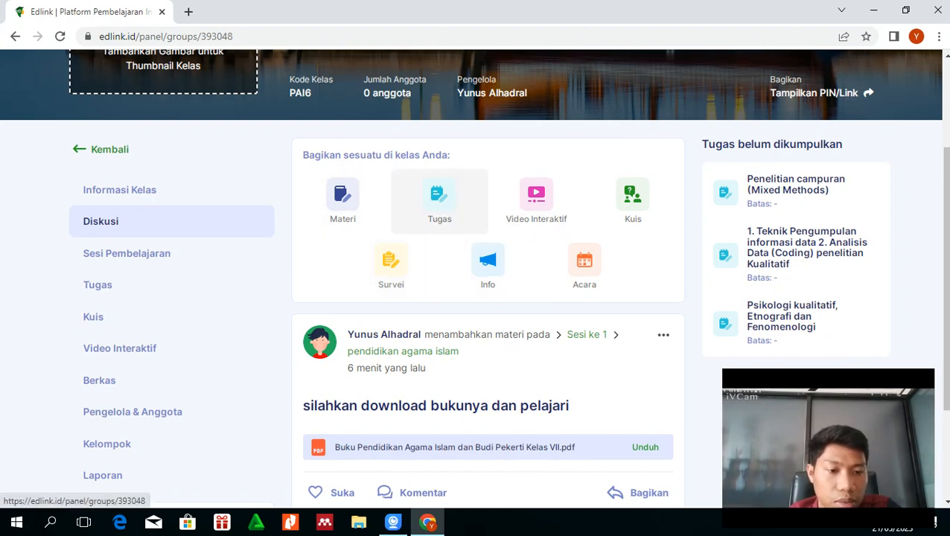
{"action": "left_click", "coordinate": [439, 200]}
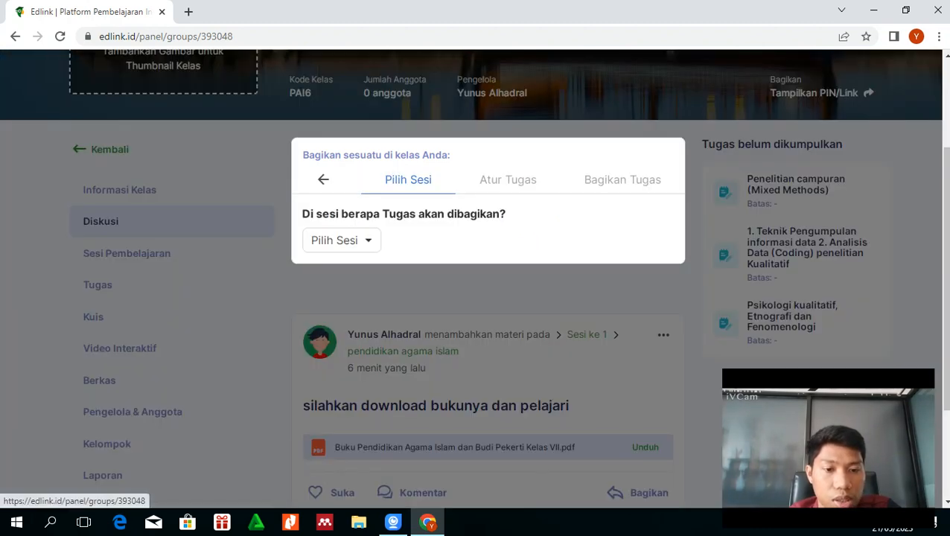
{"action": "left_click", "coordinate": [341, 239]}
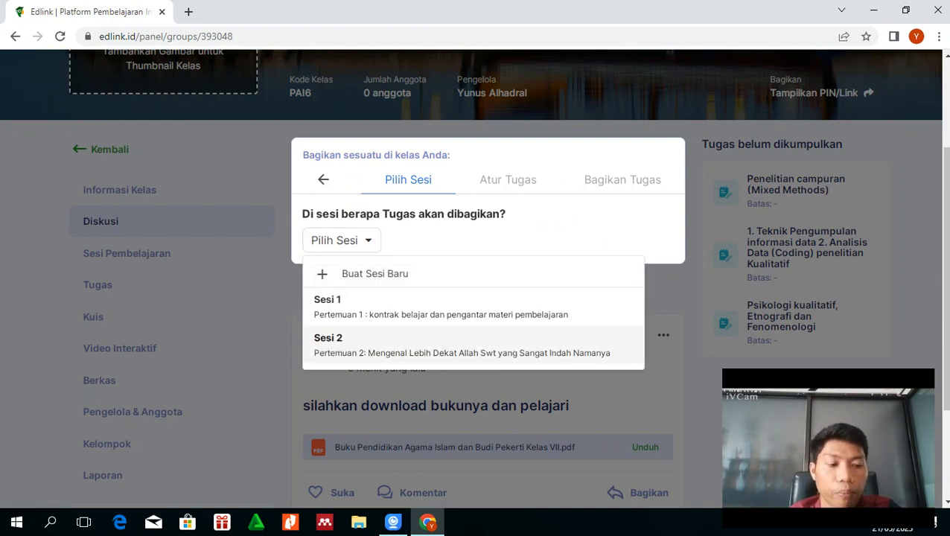
{"action": "left_click", "coordinate": [461, 345]}
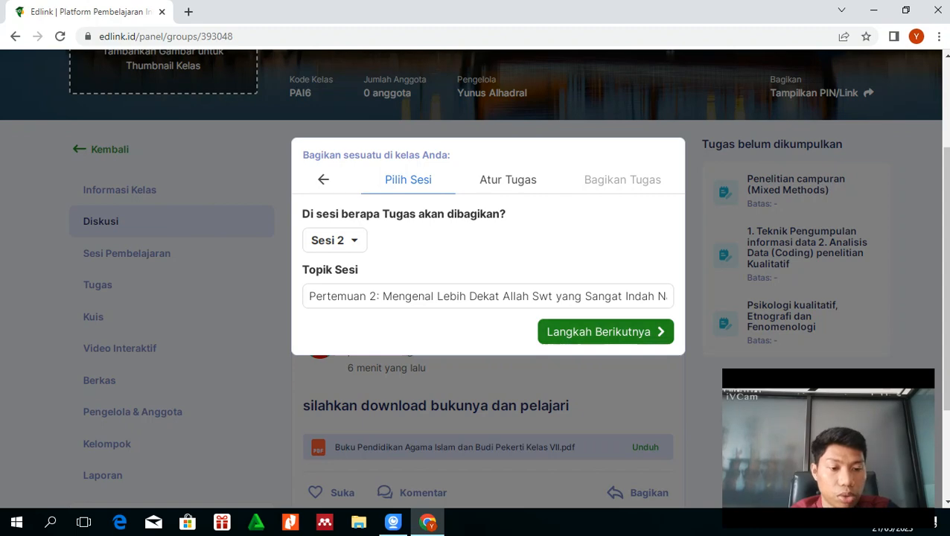
{"action": "left_click", "coordinate": [599, 332]}
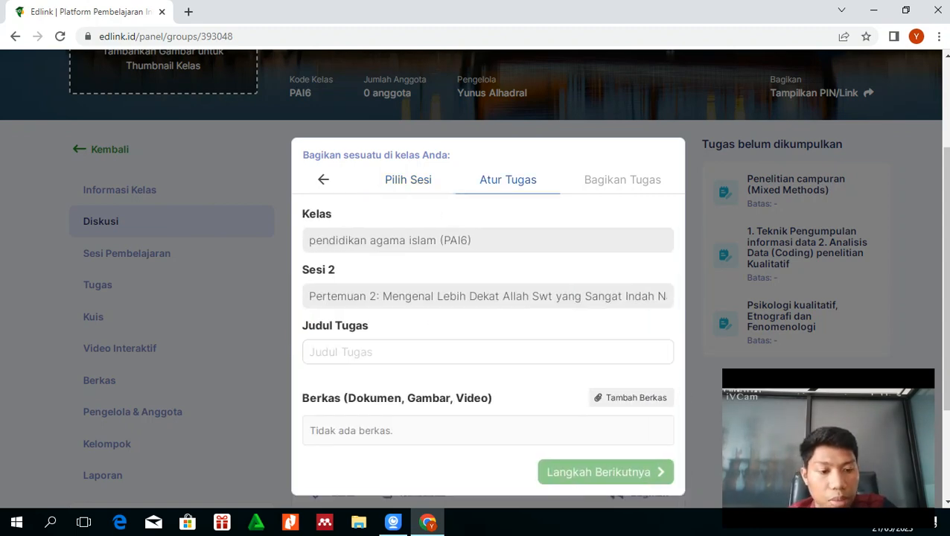
Attach the file Tugas Pilihan Ganda 11.doc from the personal Media Library to the assignment
{"action": "left_click", "coordinate": [631, 398]}
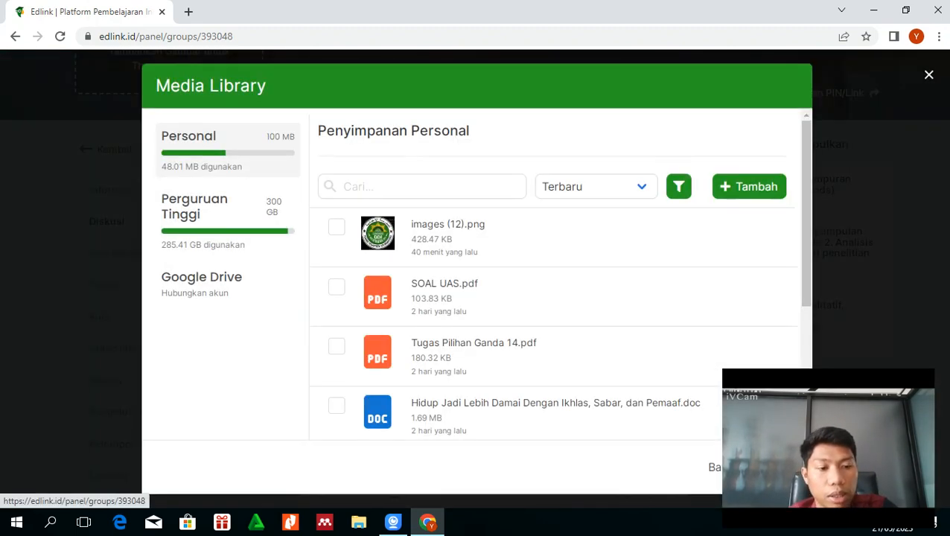
{"action": "left_click_drag", "start_coordinate": [799, 300], "coordinate": [816, 303]}
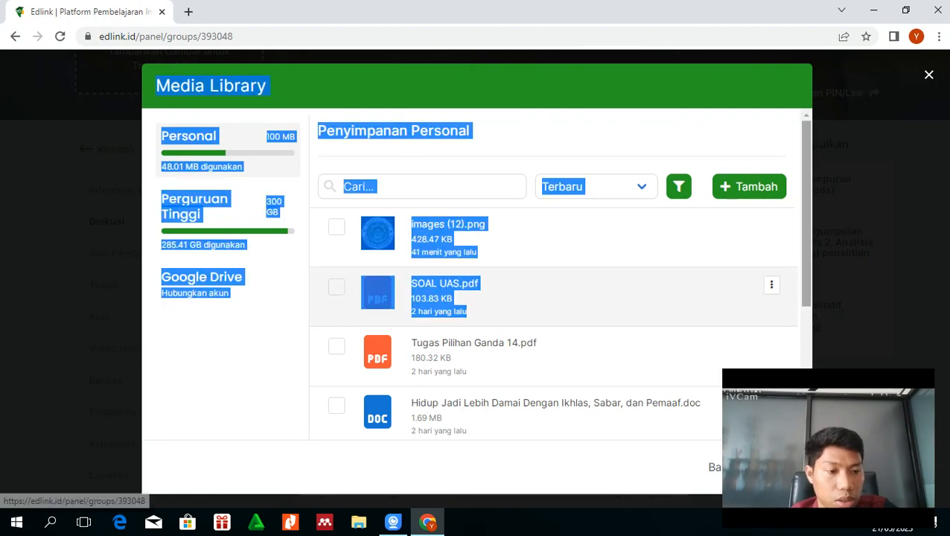
{"action": "scroll", "coordinate": [554, 298], "scroll_direction": "down", "scroll_amount": 3}
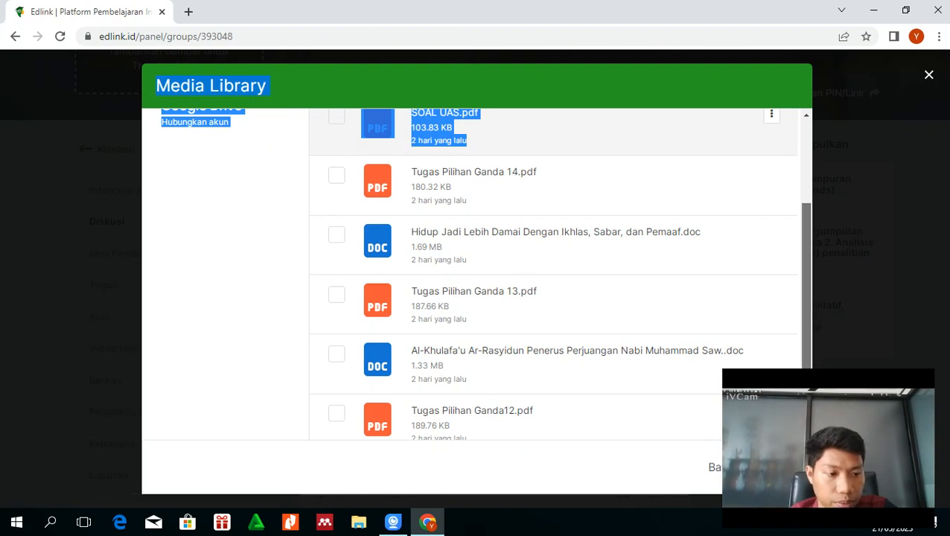
{"action": "scroll", "coordinate": [553, 297], "scroll_direction": "down", "scroll_amount": 3}
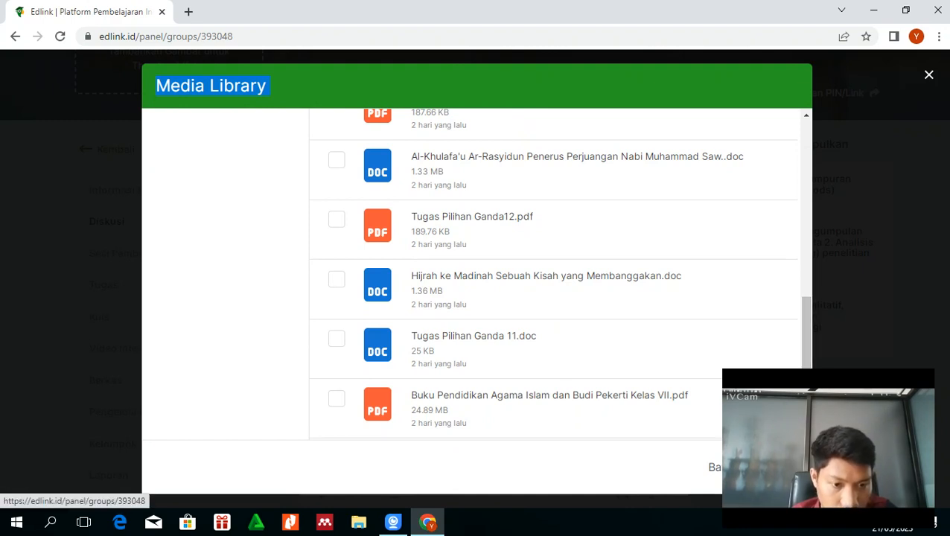
{"action": "left_click", "coordinate": [336, 338]}
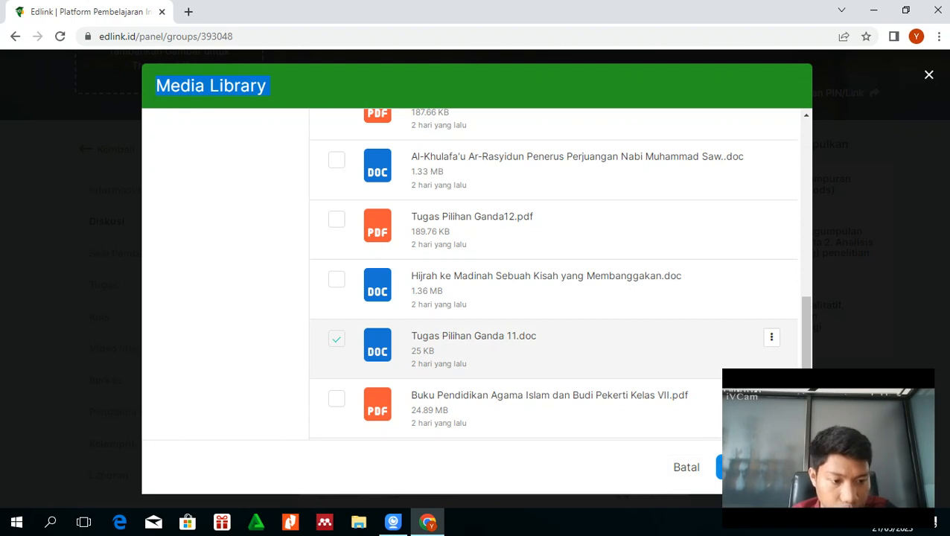
{"action": "left_click", "coordinate": [758, 467]}
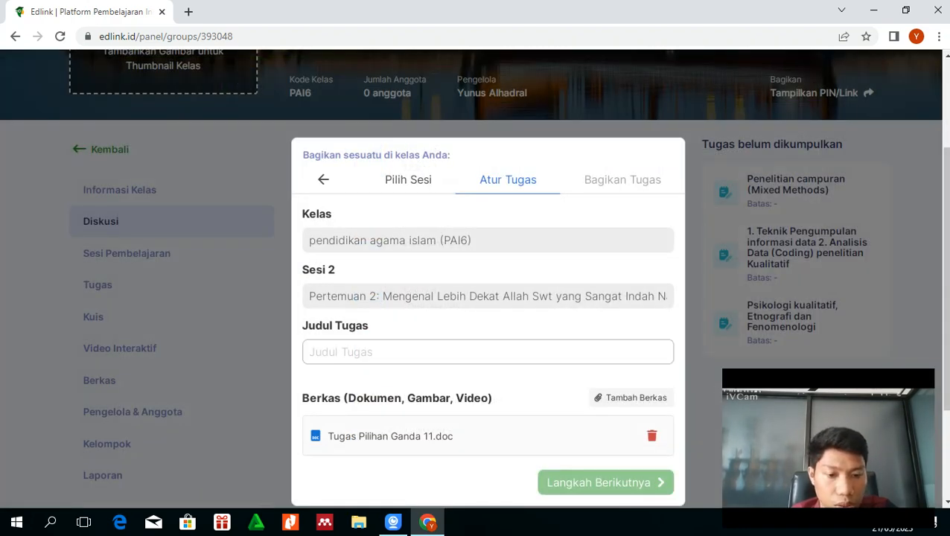
Title the assignment "silahkan download dan kerjakan dengan baik soal yang diberikan" and continue to the Bagikan Tugas stage
{"action": "left_click", "coordinate": [488, 352]}
{"action": "type", "text": "si"}
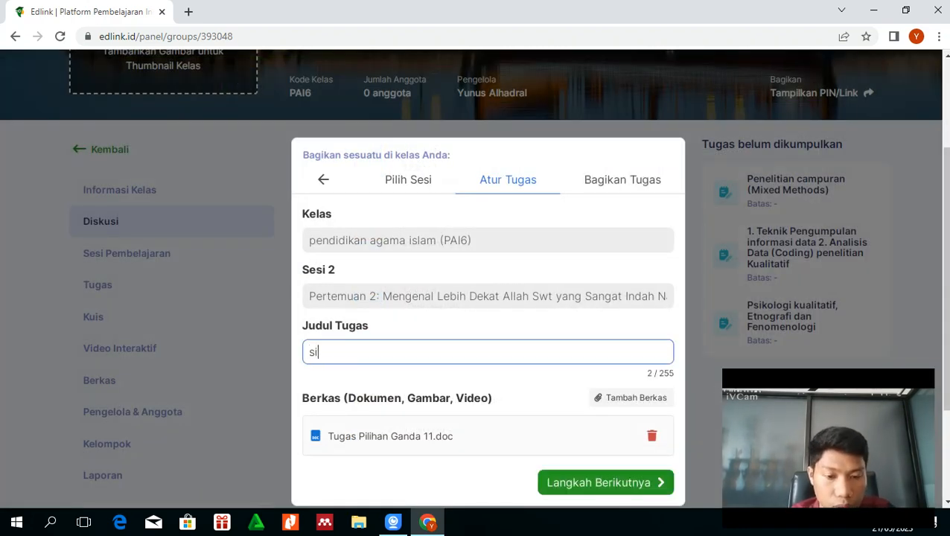
{"action": "type", "text": "la"}
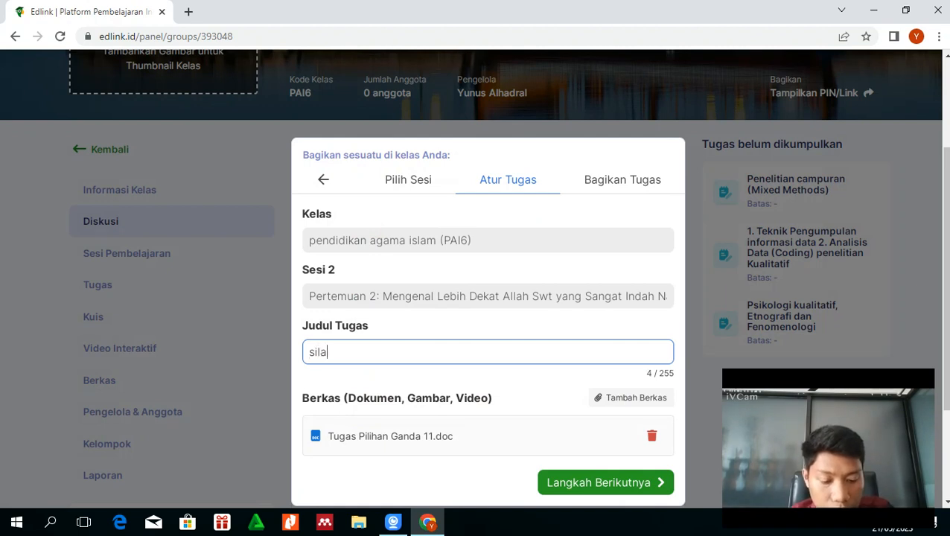
{"action": "type", "text": "hkan dowloa"}
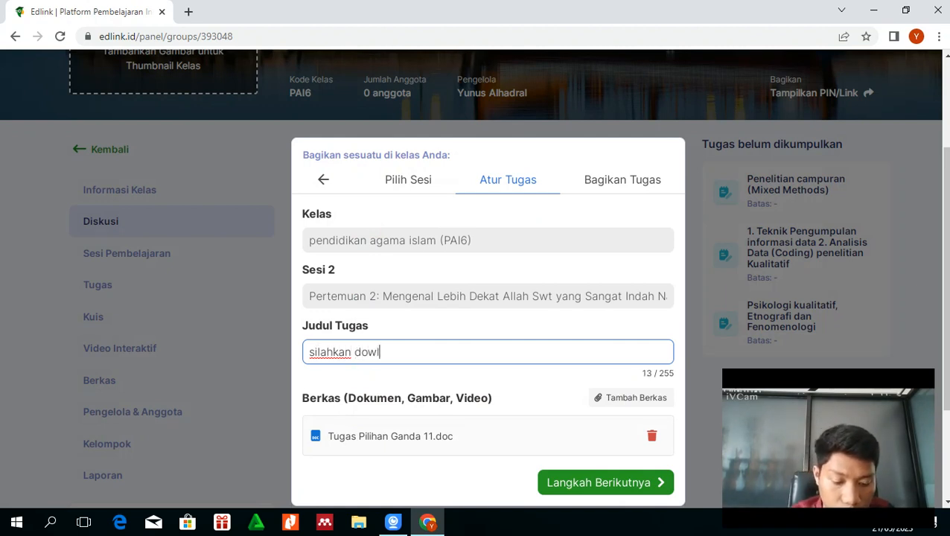
{"action": "key", "text": "BackSpace"}
{"action": "key", "text": "BackSpace"}
{"action": "key", "text": "BackSpace"}
{"action": "type", "text": "n"}
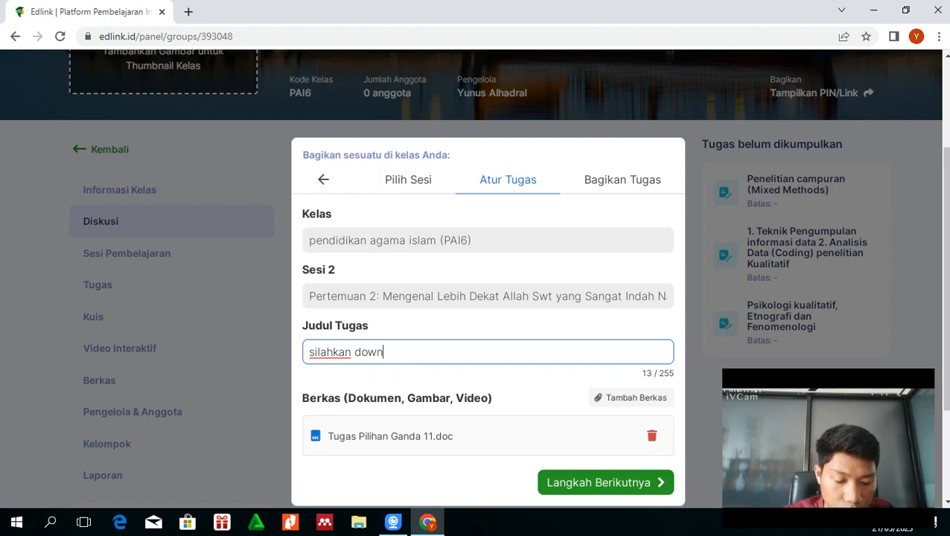
{"action": "type", "text": "load dan k"}
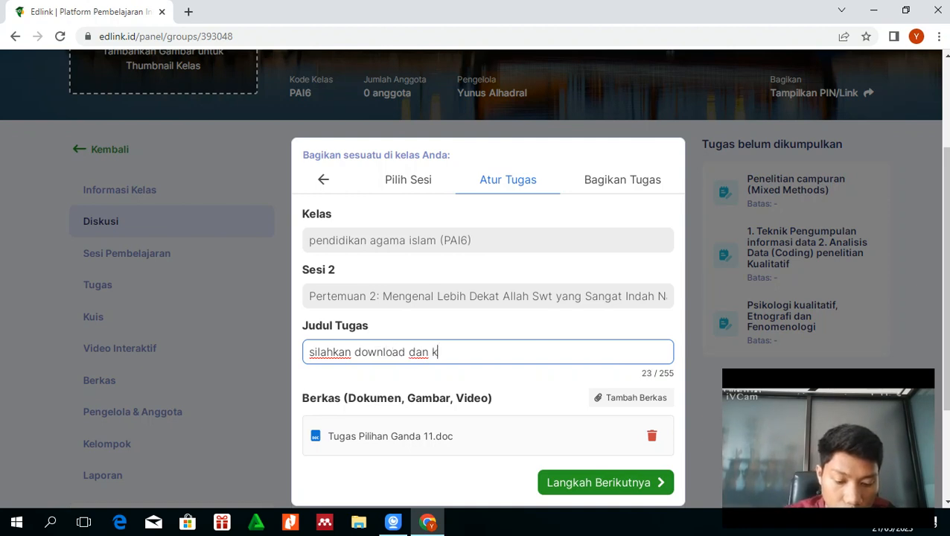
{"action": "type", "text": "erjakan dega"}
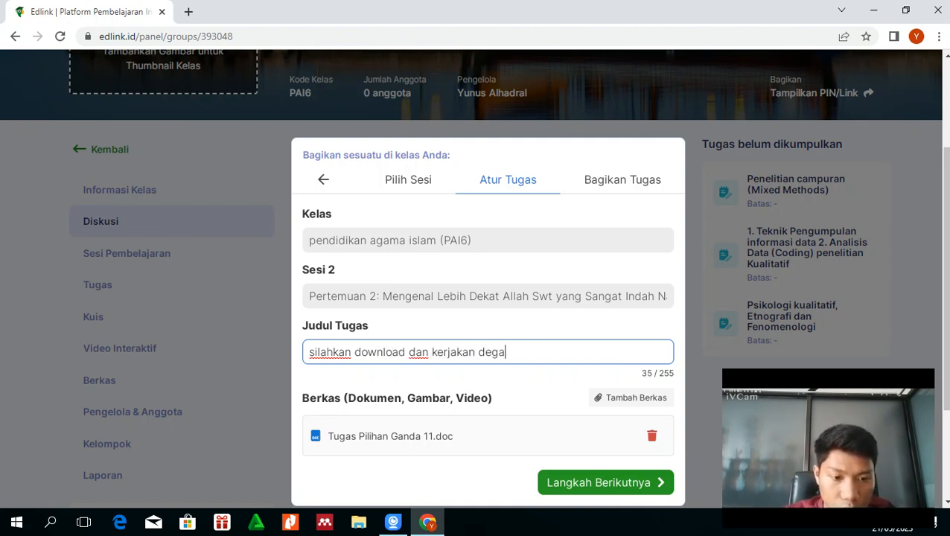
{"action": "type", "text": "n"}
{"action": "key", "text": "BackSpace"}
{"action": "key", "text": "BackSpace"}
{"action": "key", "text": "BackSpace"}
{"action": "key", "text": "BackSpace"}
{"action": "type", "text": "ngan"}
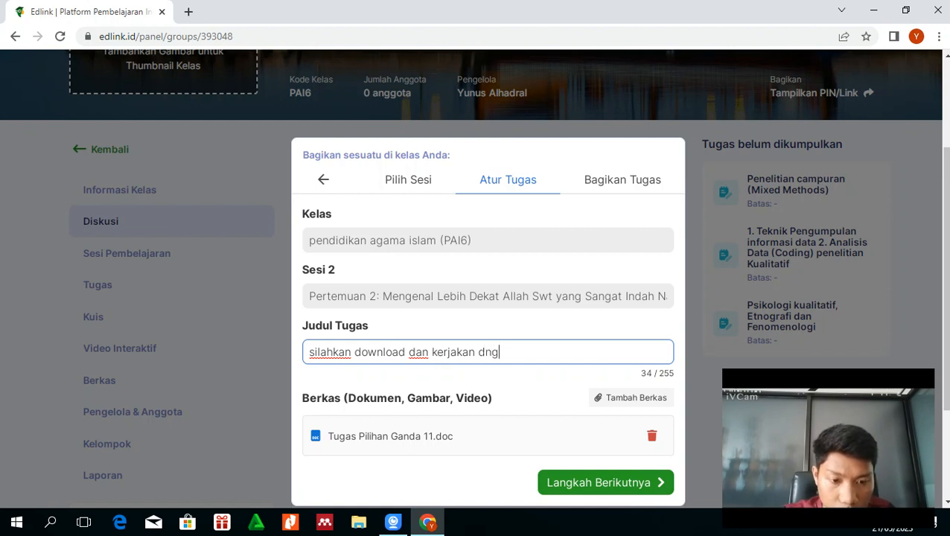
{"action": "key", "text": "BackSpace"}
{"action": "key", "text": "BackSpace"}
{"action": "key", "text": "BackSpace"}
{"action": "key", "text": "BackSpace"}
{"action": "type", "text": "engan baik s"}
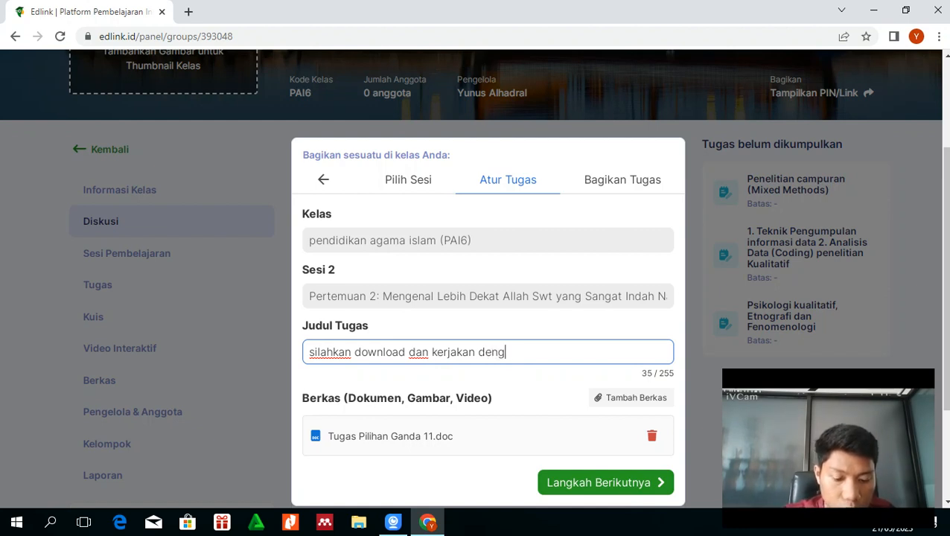
{"action": "type", "text": "ola yan"}
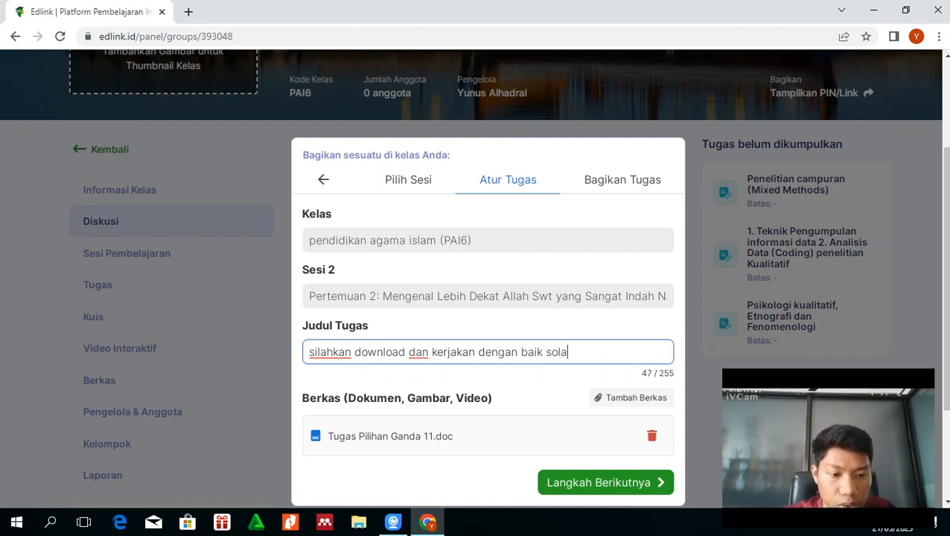
{"action": "key", "text": "BackSpace"}
{"action": "key", "text": "BackSpace"}
{"action": "key", "text": "BackSpace"}
{"action": "key", "text": "BackSpace"}
{"action": "key", "text": "BackSpace"}
{"action": "key", "text": "BackSpace"}
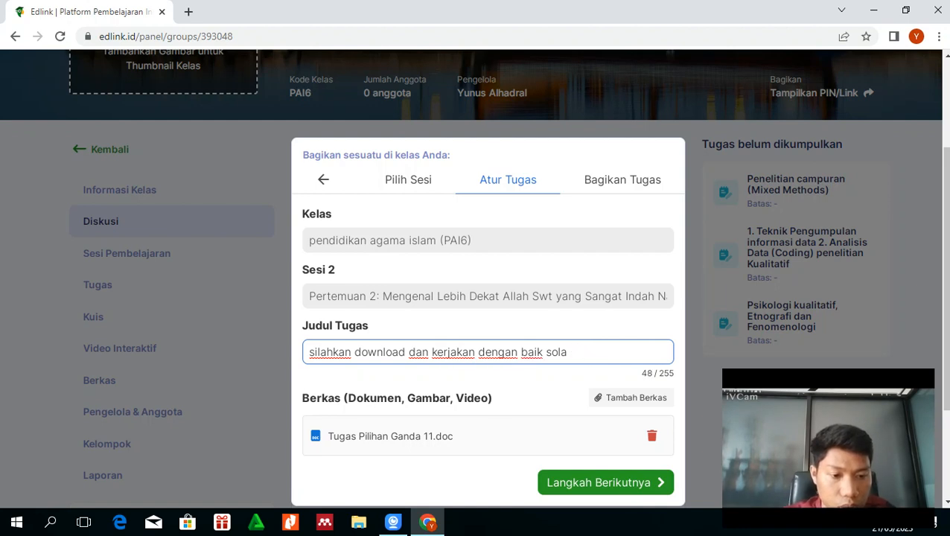
{"action": "type", "text": "al yang"}
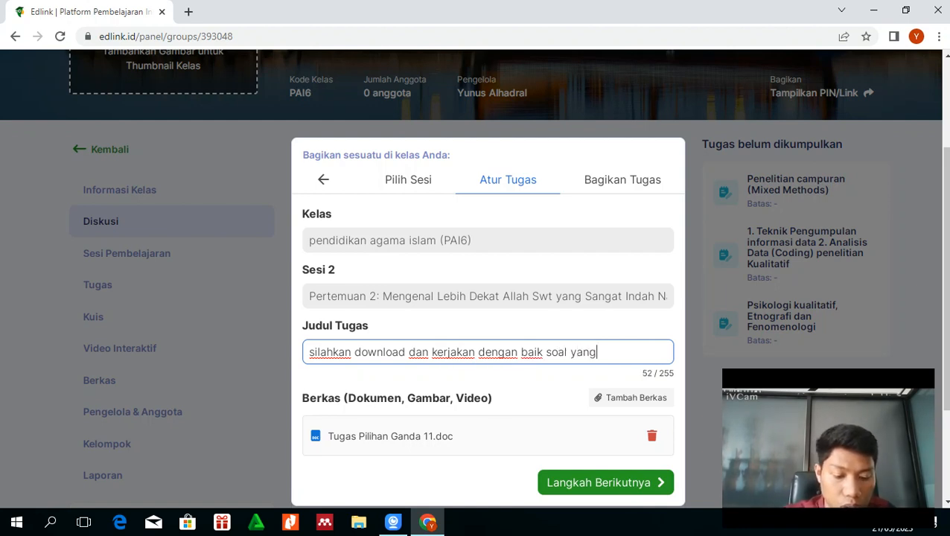
{"action": "type", "text": " diberikan"}
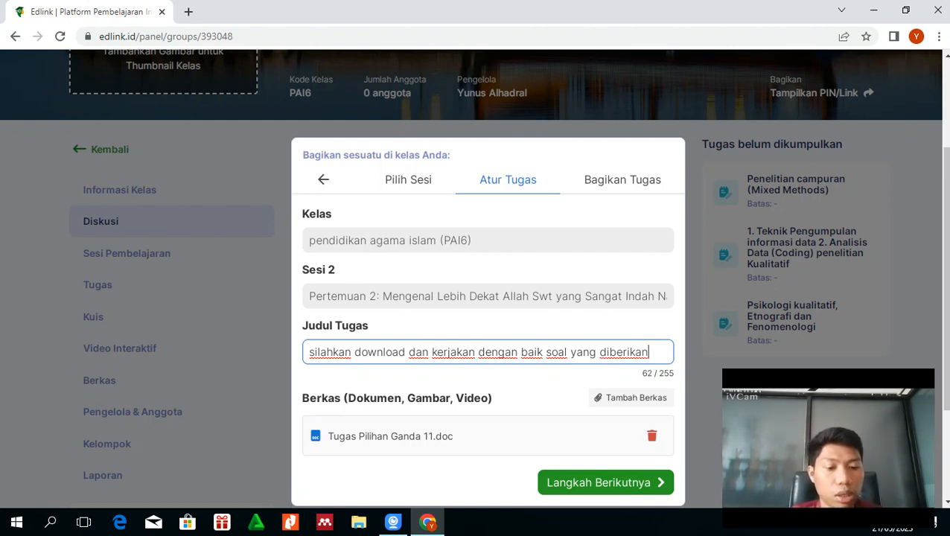
{"action": "left_click", "coordinate": [605, 483]}
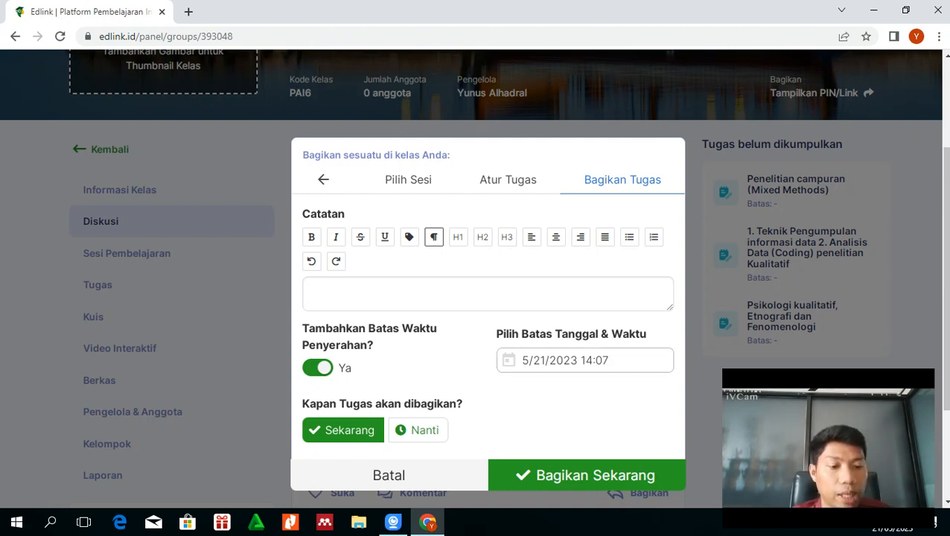
Set the assignment's submission deadline to 4 June 2023 at 23:00
{"action": "left_click", "coordinate": [585, 360]}
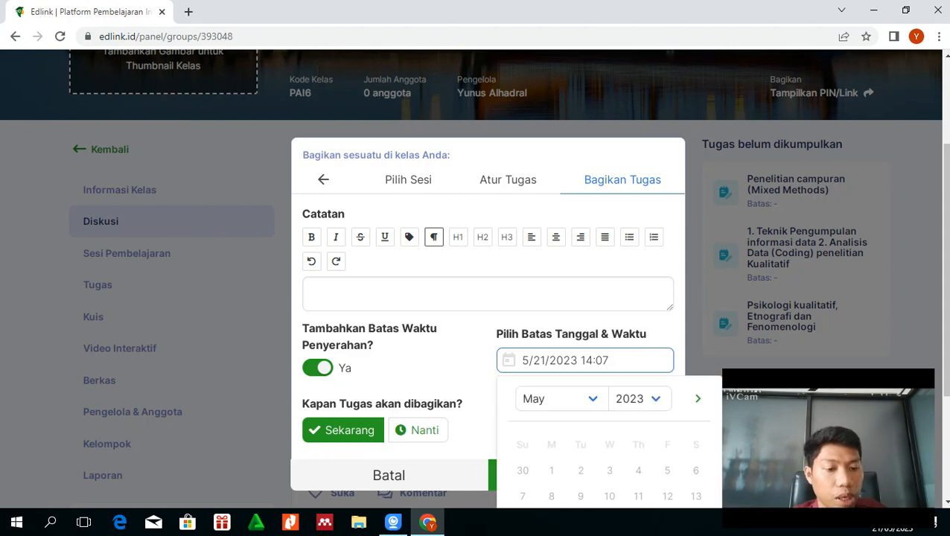
{"action": "scroll", "coordinate": [476, 298], "scroll_direction": "down", "scroll_amount": 2}
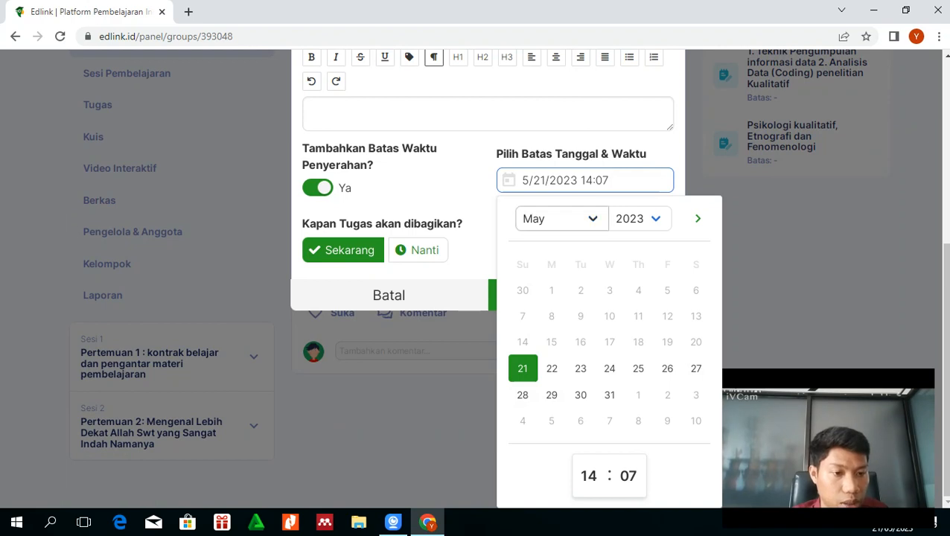
{"action": "left_click", "coordinate": [561, 218]}
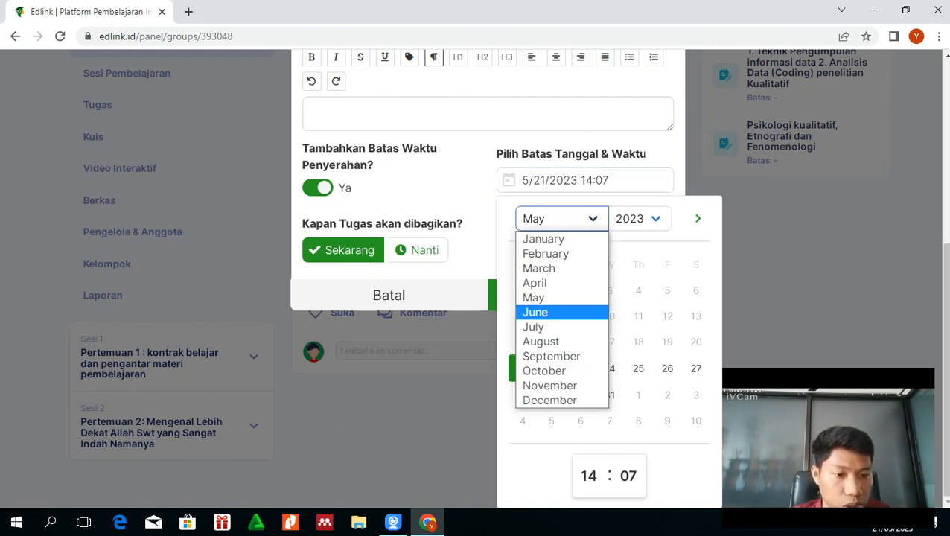
{"action": "left_click", "coordinate": [535, 312]}
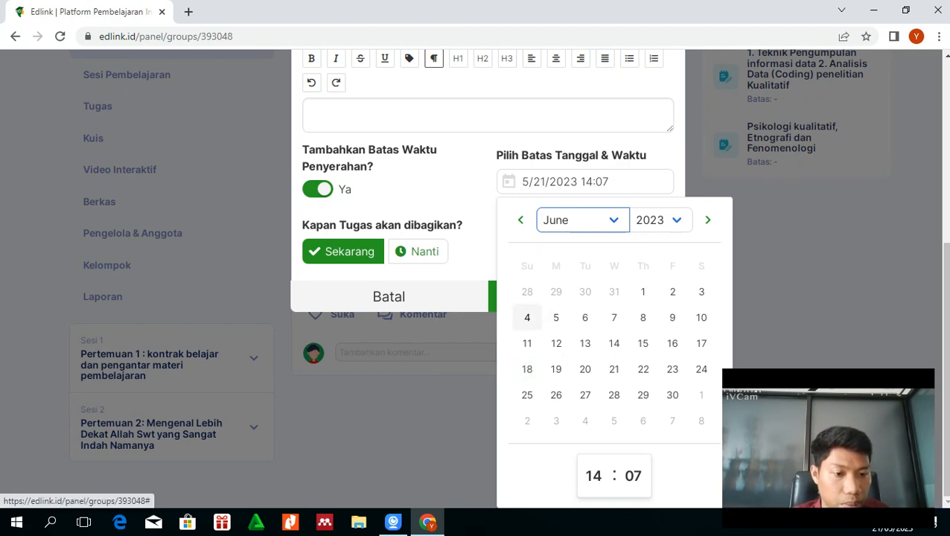
{"action": "left_click", "coordinate": [527, 318]}
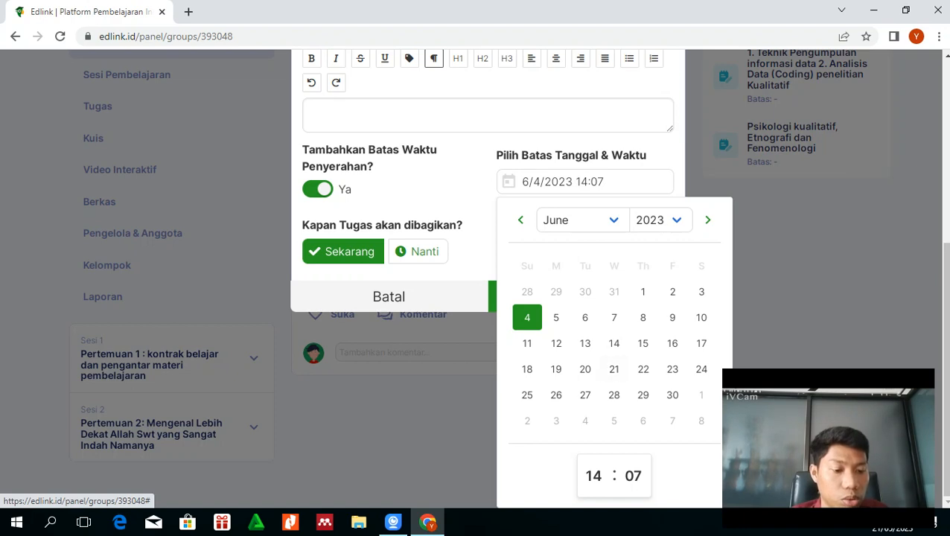
{"action": "left_click", "coordinate": [594, 476]}
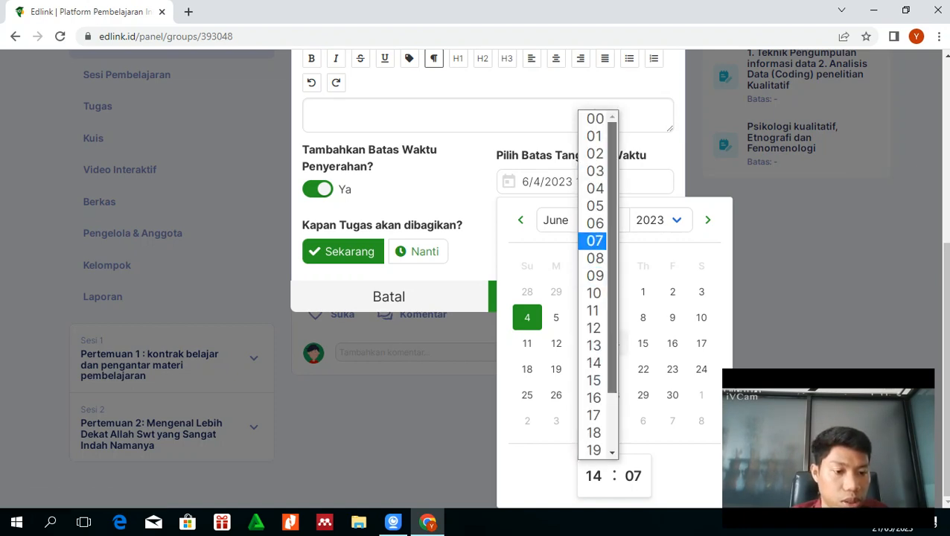
{"action": "scroll", "coordinate": [595, 298], "scroll_direction": "down", "scroll_amount": 1}
{"action": "left_click", "coordinate": [593, 450]}
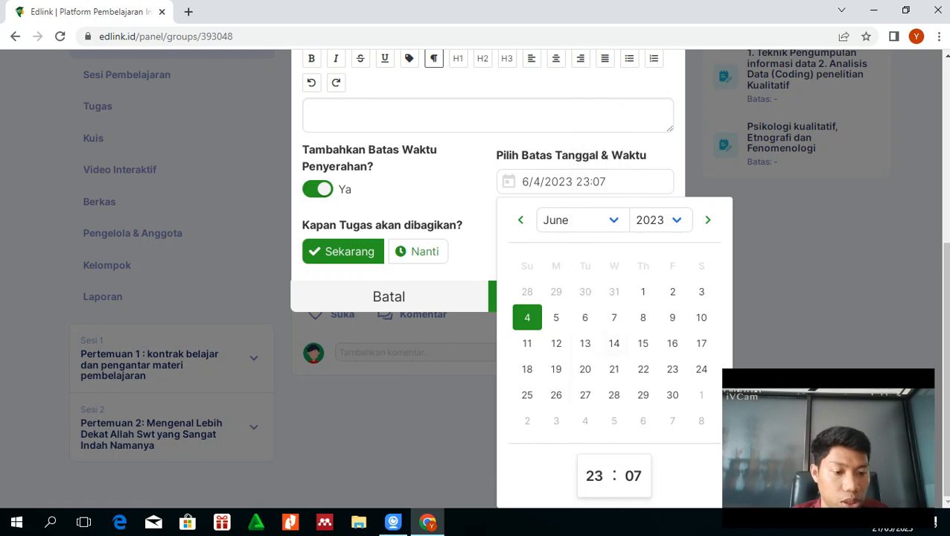
{"action": "left_click", "coordinate": [633, 476]}
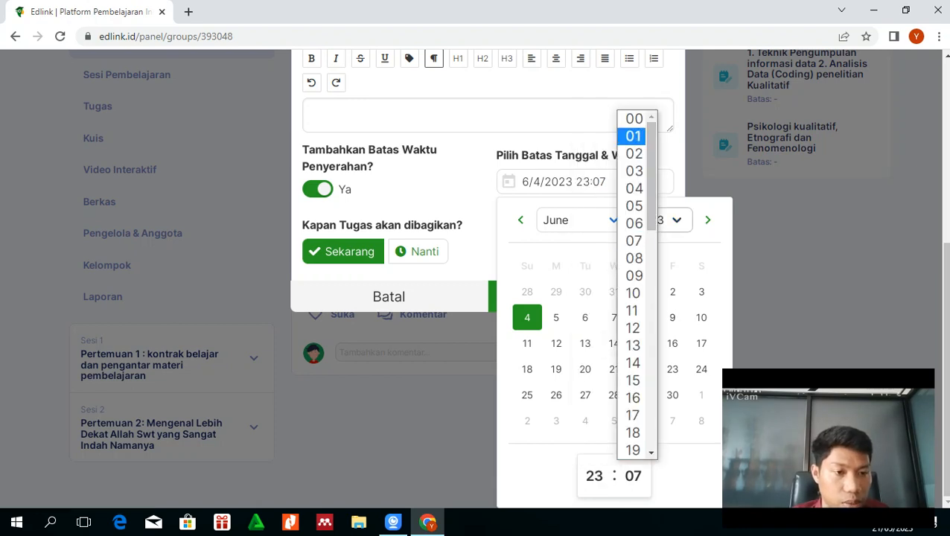
{"action": "left_click", "coordinate": [633, 119]}
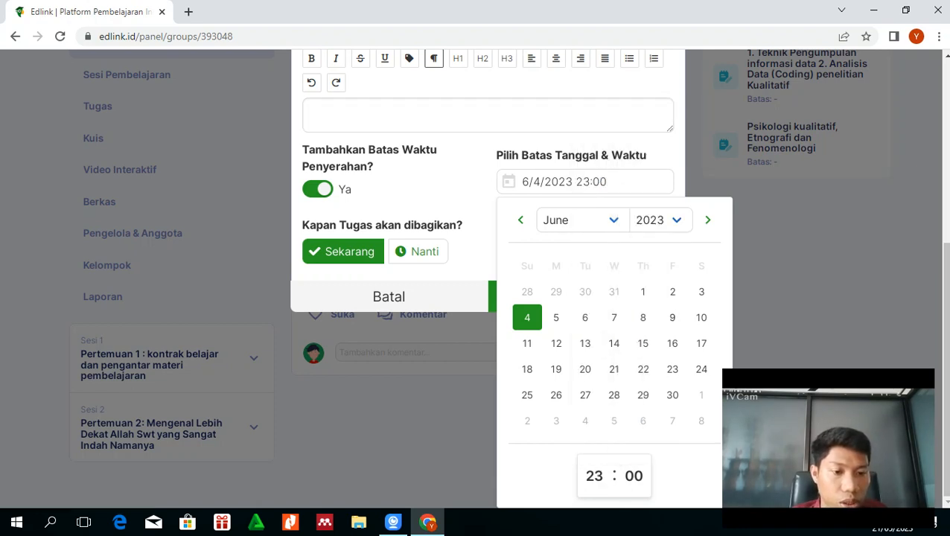
{"action": "left_click", "coordinate": [633, 154]}
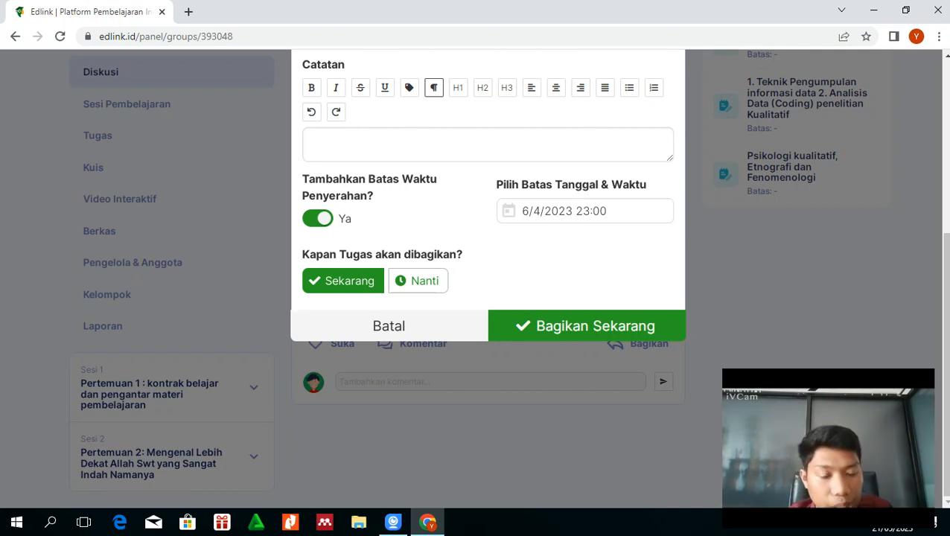
Try the Nanti sharing option, set the sharing time back to Sekarang, and share the assignment immediately
{"action": "left_click", "coordinate": [418, 281]}
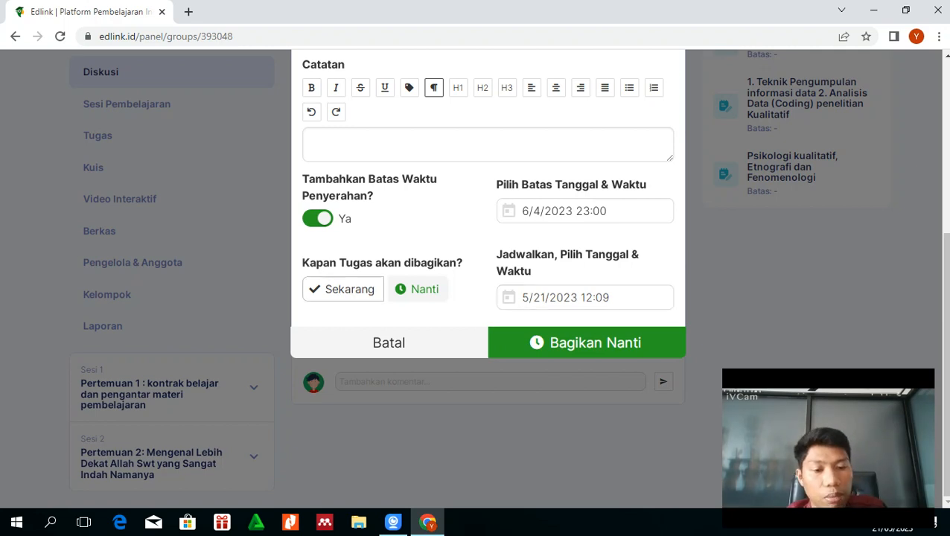
{"action": "left_click", "coordinate": [343, 289]}
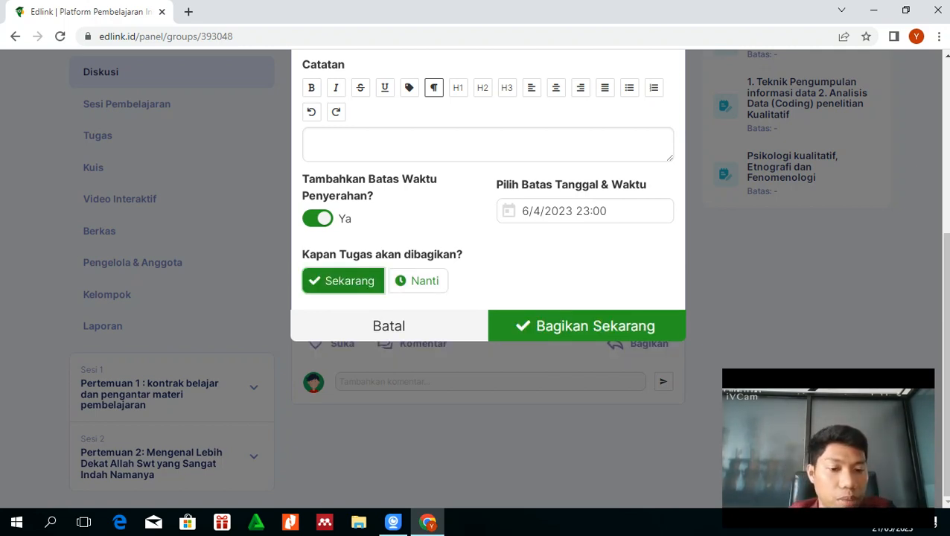
{"action": "left_click", "coordinate": [586, 326]}
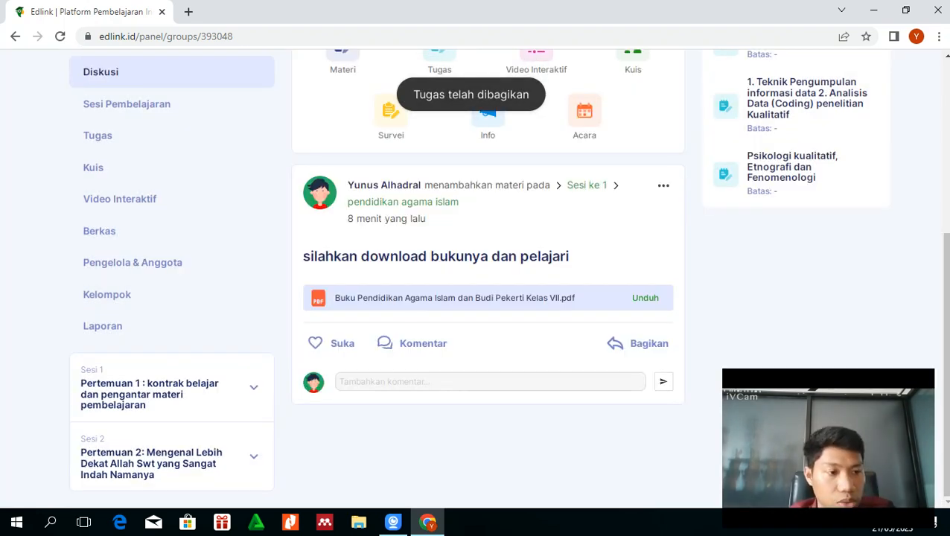
Examine the shared assignment on the class's Tugas and Diskusi pages, ending on Diskusi
{"action": "scroll", "coordinate": [508, 278], "scroll_direction": "up", "scroll_amount": 2}
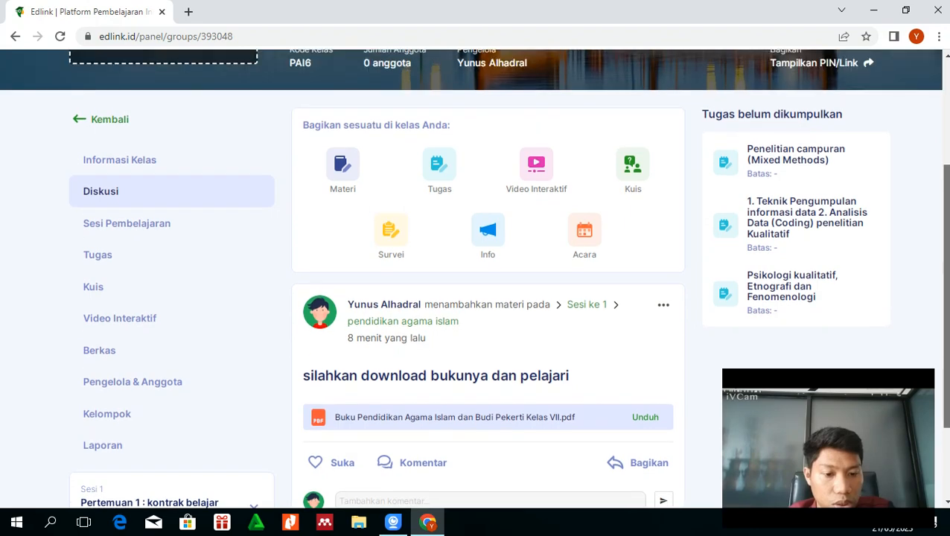
{"action": "scroll", "coordinate": [509, 277], "scroll_direction": "down", "scroll_amount": 2}
{"action": "scroll", "coordinate": [509, 278], "scroll_direction": "up", "scroll_amount": 2}
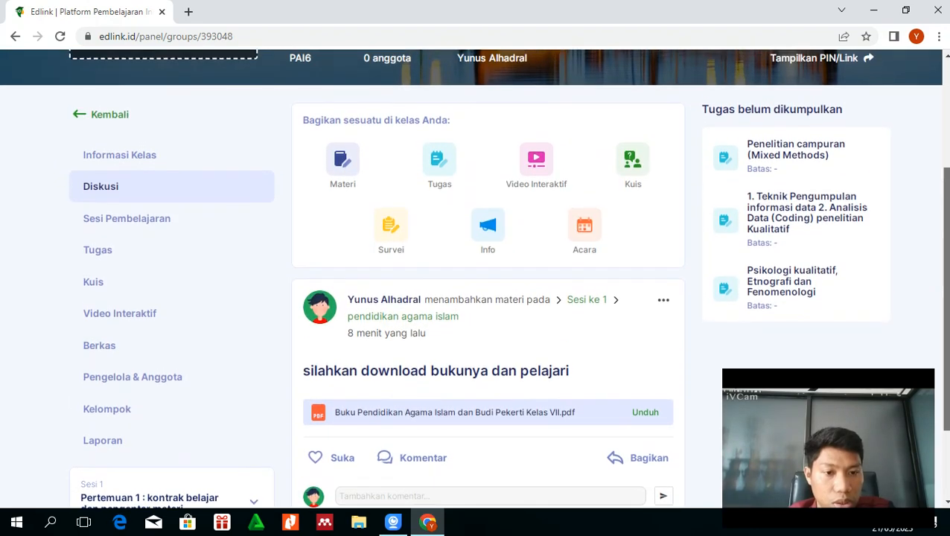
{"action": "scroll", "coordinate": [111, 246], "scroll_direction": "down", "scroll_amount": 1}
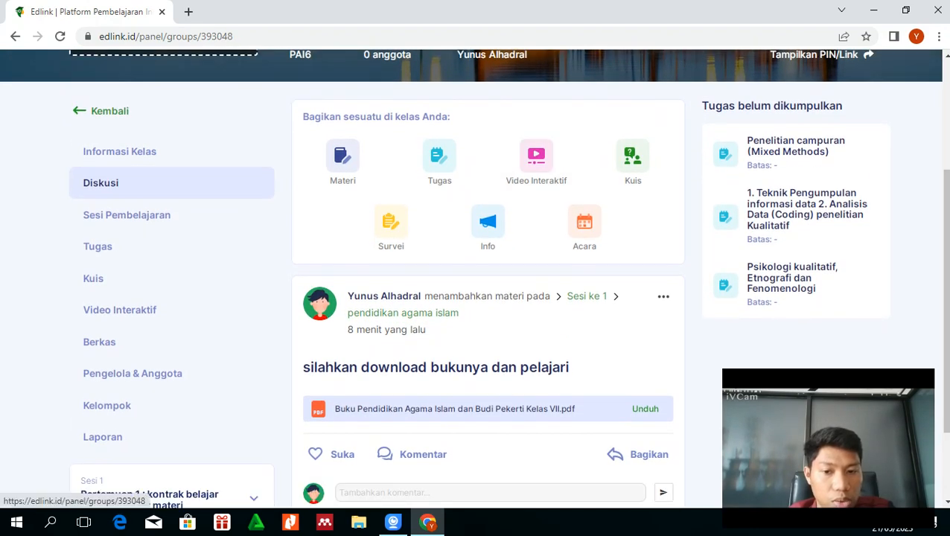
{"action": "left_click", "coordinate": [97, 244]}
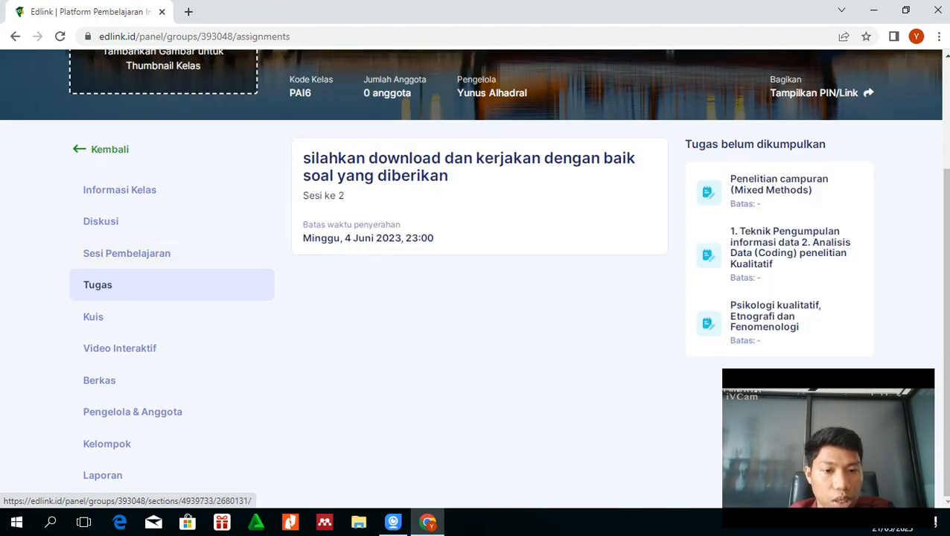
{"action": "left_click", "coordinate": [101, 221]}
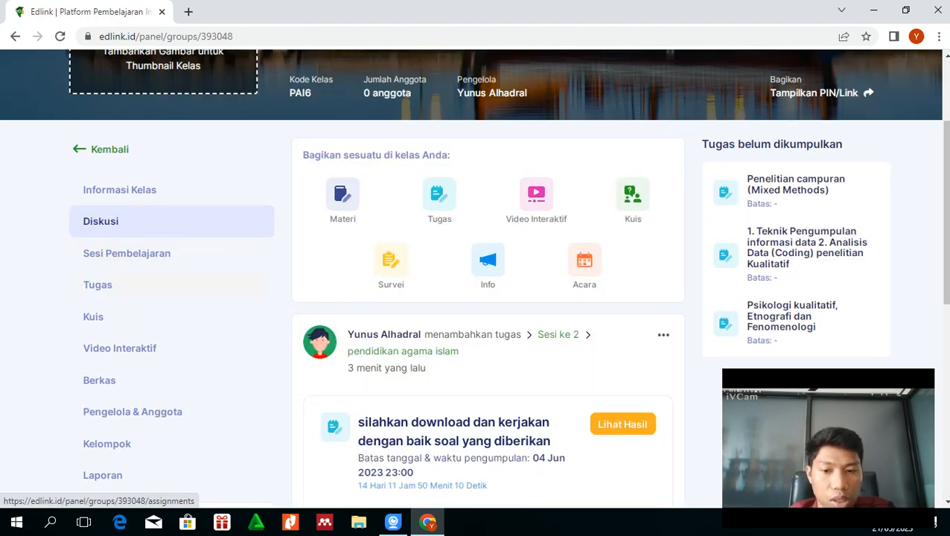
{"action": "left_click", "coordinate": [97, 284]}
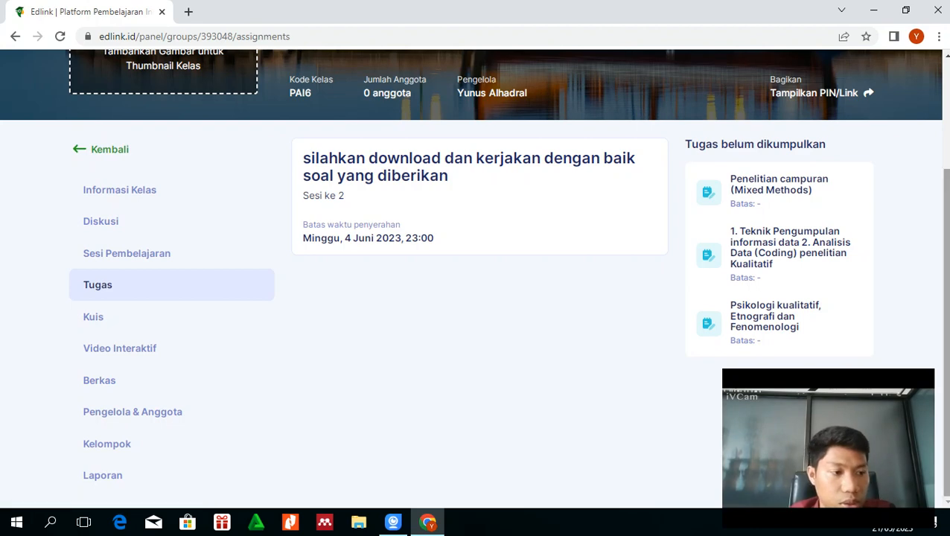
{"action": "scroll", "coordinate": [473, 276], "scroll_direction": "up", "scroll_amount": 2}
{"action": "scroll", "coordinate": [473, 275], "scroll_direction": "down", "scroll_amount": 1}
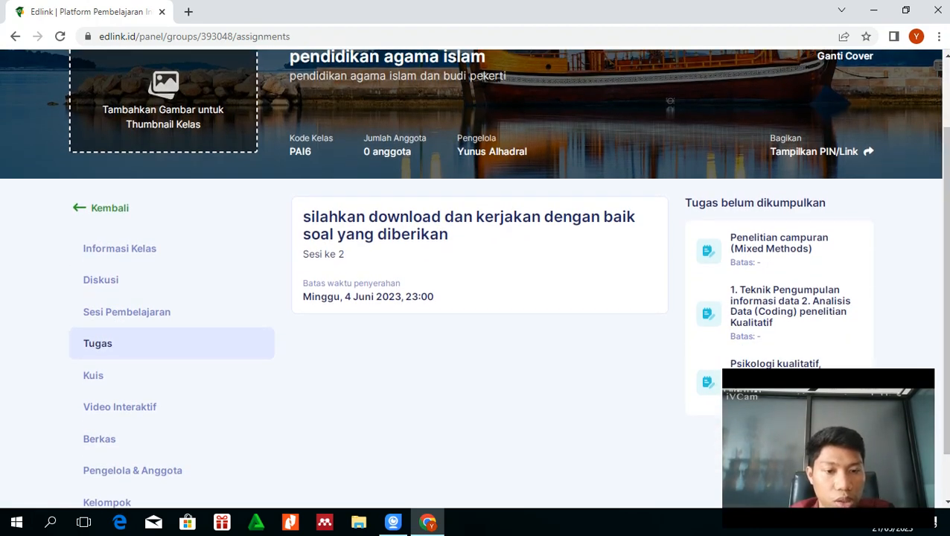
{"action": "scroll", "coordinate": [473, 275], "scroll_direction": "down", "scroll_amount": 1}
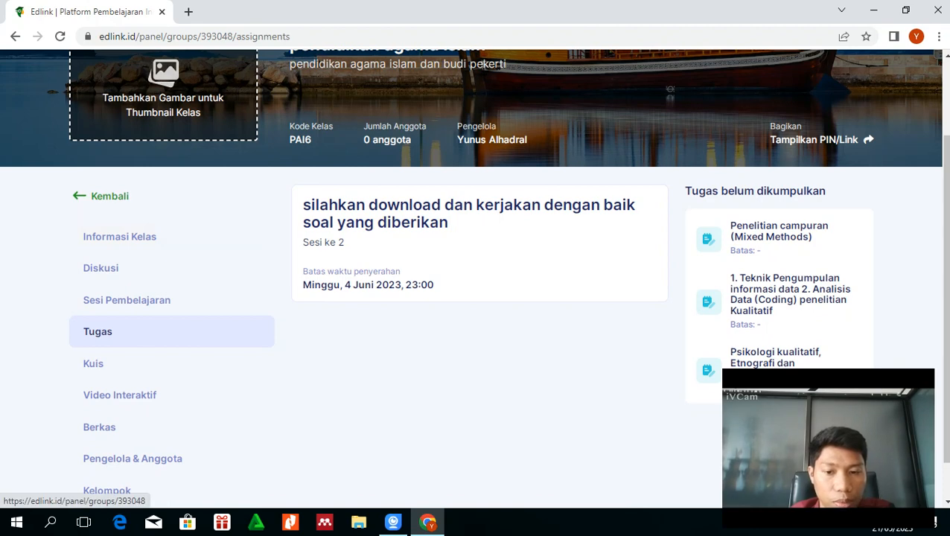
{"action": "left_click", "coordinate": [101, 268]}
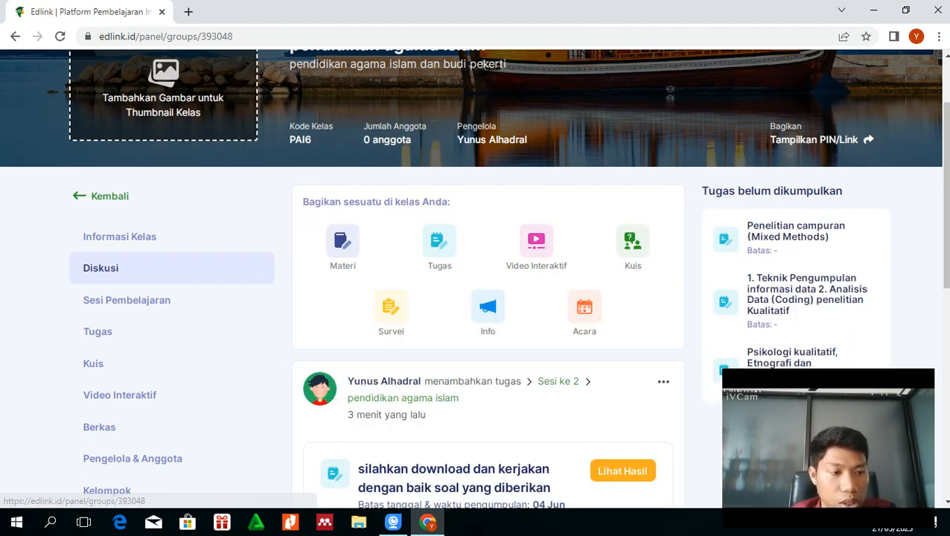
Examine the shared assignment post in Diskusi and the two sessions listed under Sesi Pembelajaran
{"action": "scroll", "coordinate": [473, 275], "scroll_direction": "down", "scroll_amount": 2}
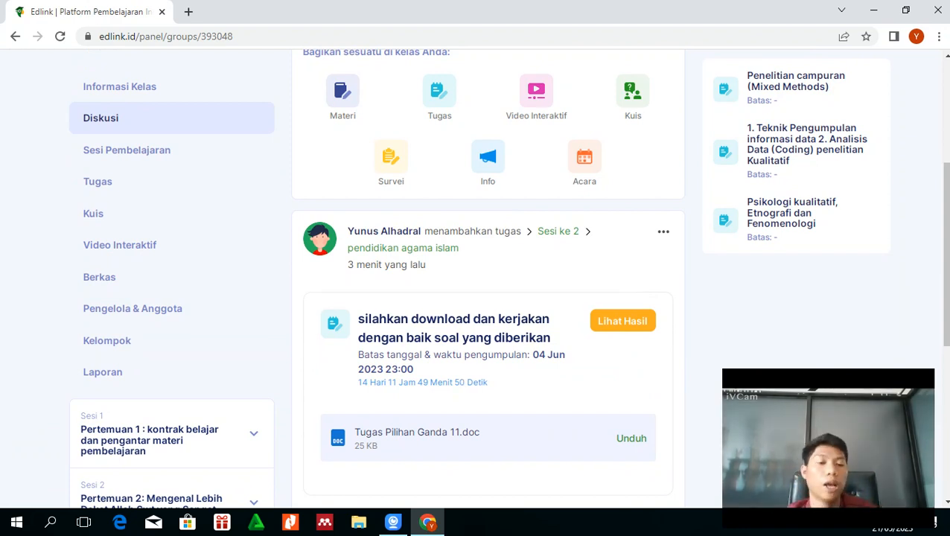
{"action": "left_click", "coordinate": [126, 150]}
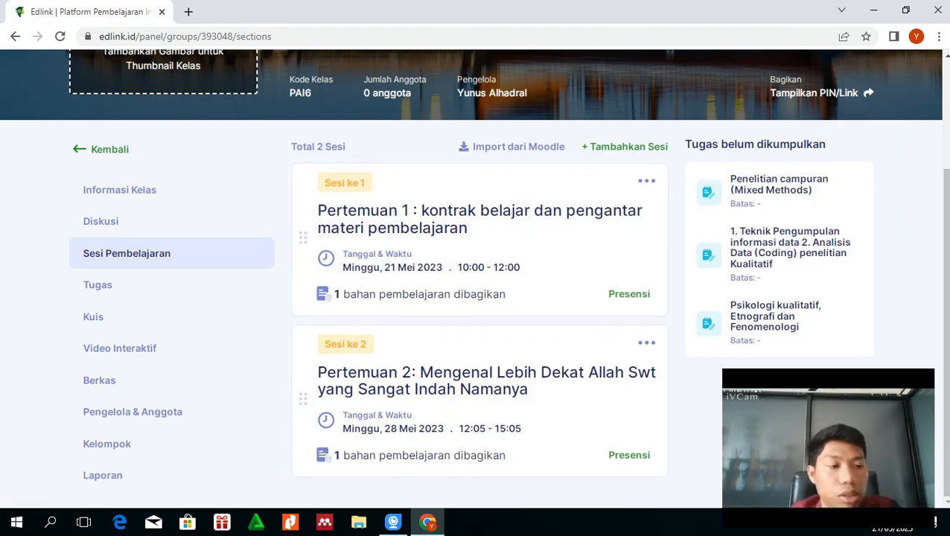
{"action": "scroll", "coordinate": [475, 279], "scroll_direction": "up", "scroll_amount": 3}
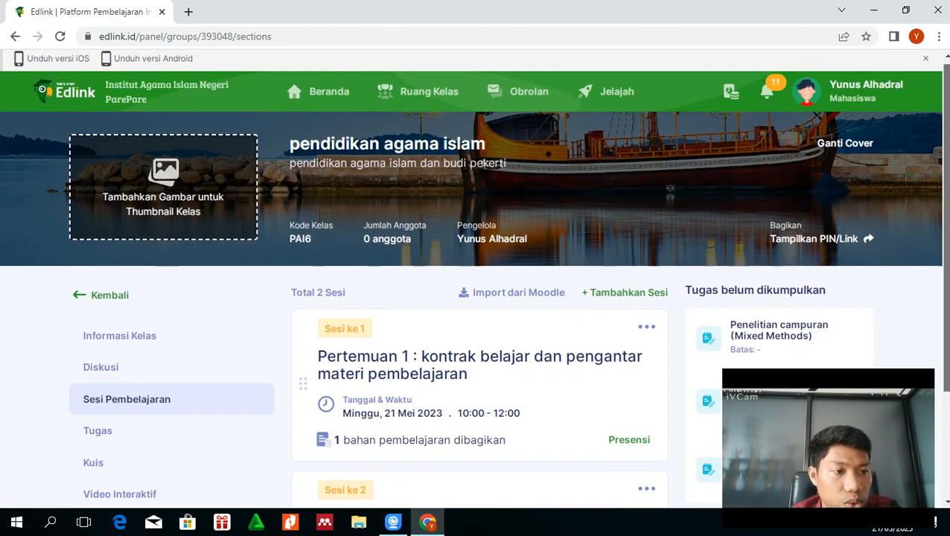
{"action": "scroll", "coordinate": [475, 278], "scroll_direction": "down", "scroll_amount": 2}
{"action": "scroll", "coordinate": [475, 278], "scroll_direction": "up", "scroll_amount": 2}
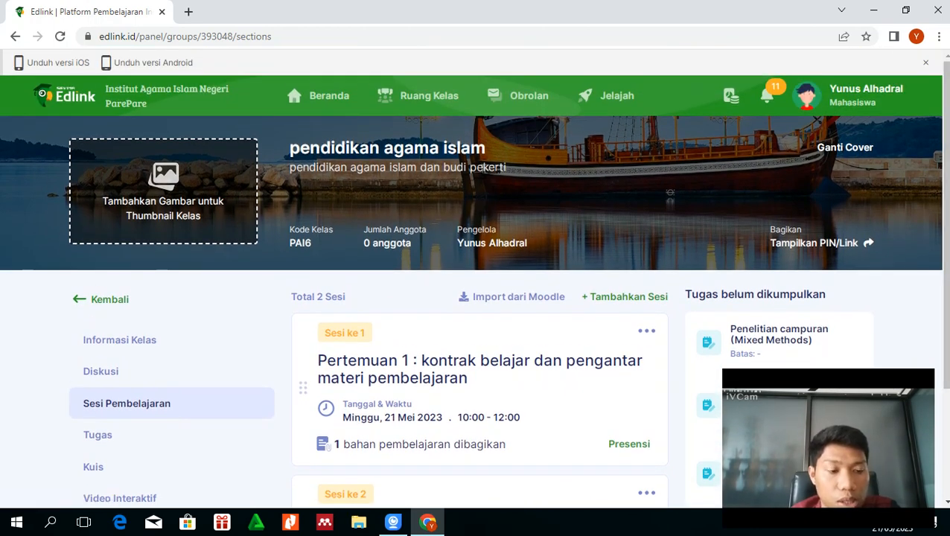
{"action": "scroll", "coordinate": [475, 279], "scroll_direction": "down", "scroll_amount": 1}
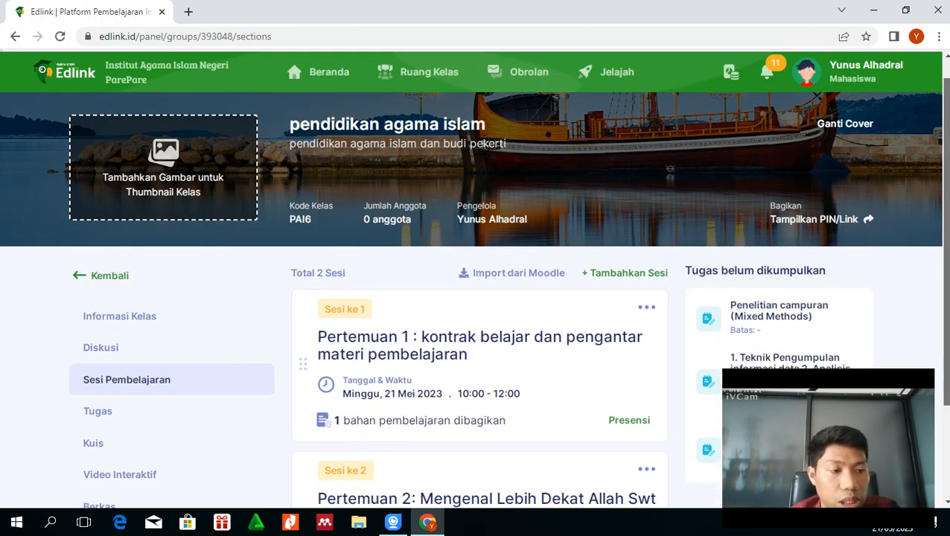
{"action": "scroll", "coordinate": [475, 279], "scroll_direction": "up", "scroll_amount": 1}
{"action": "scroll", "coordinate": [475, 279], "scroll_direction": "down", "scroll_amount": 1}
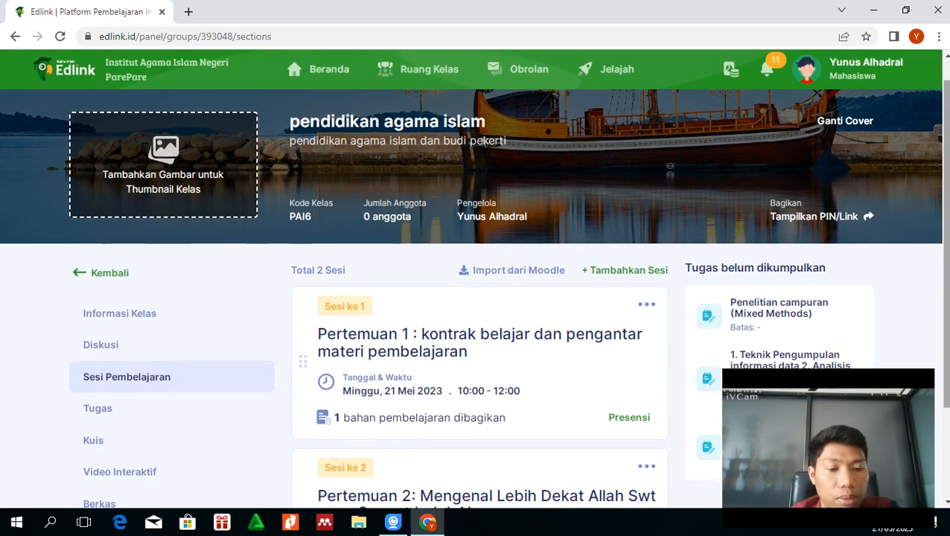
{"action": "scroll", "coordinate": [475, 278], "scroll_direction": "down", "scroll_amount": 2}
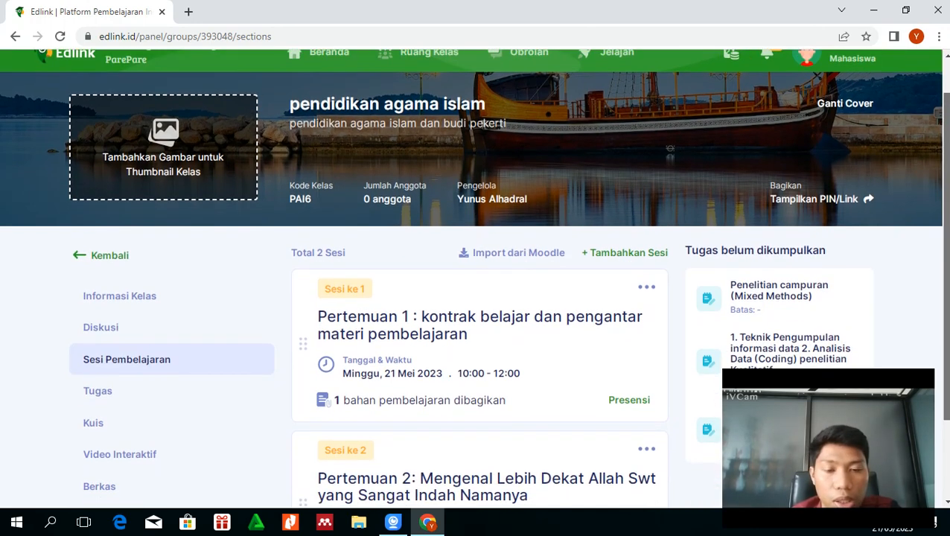
{"action": "scroll", "coordinate": [475, 278], "scroll_direction": "up", "scroll_amount": 3}
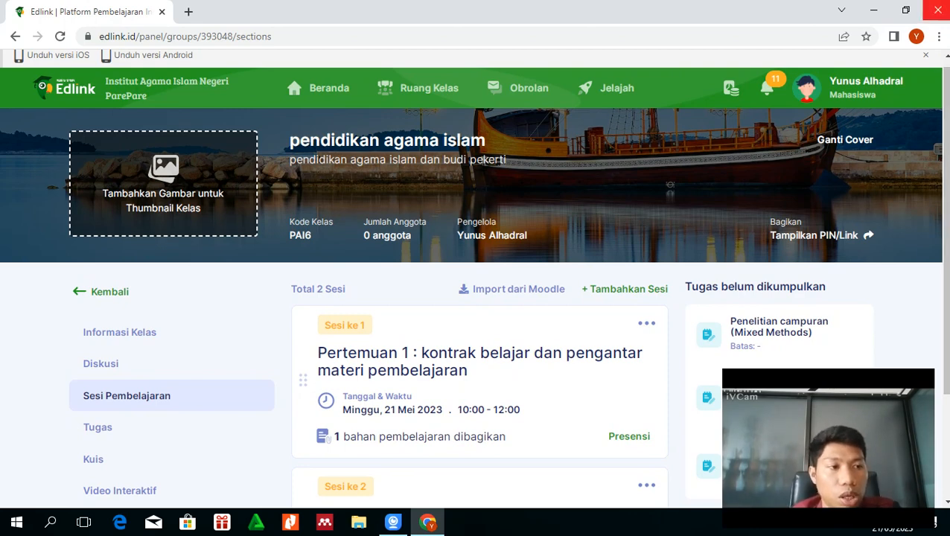
Close the browser window with the class page and return to the desktop
{"action": "left_click", "coordinate": [937, 11]}
{"action": "left_click", "coordinate": [543, 116]}
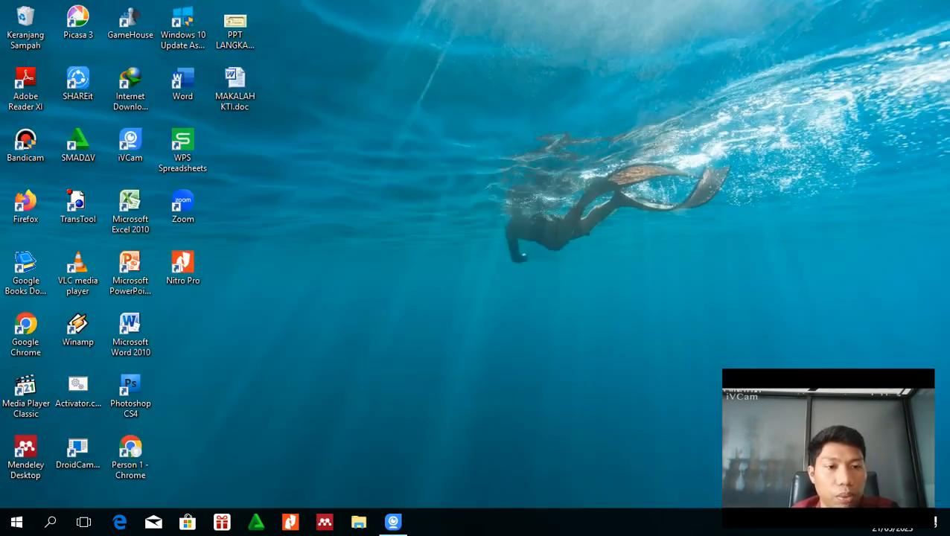